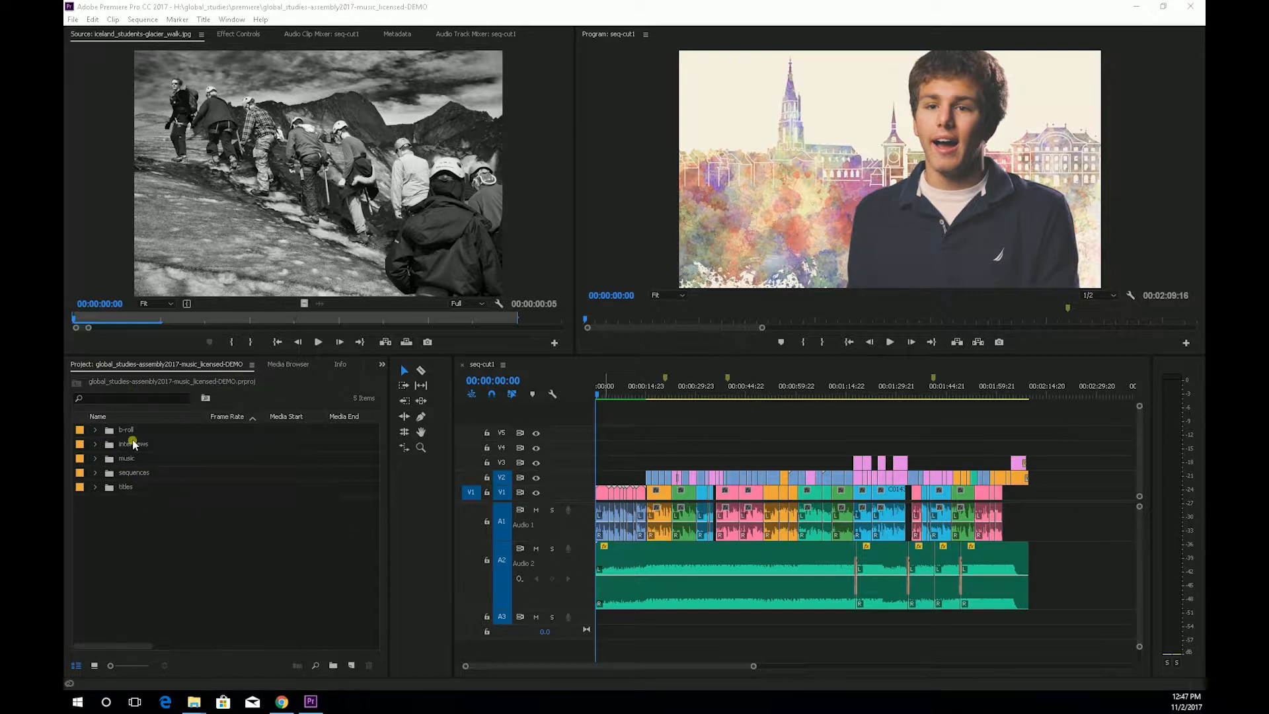
- Look through the contents of the interviews, b-roll and music bins, collapsing each one after viewing
{"action": "left_click", "coordinate": [95, 443]}
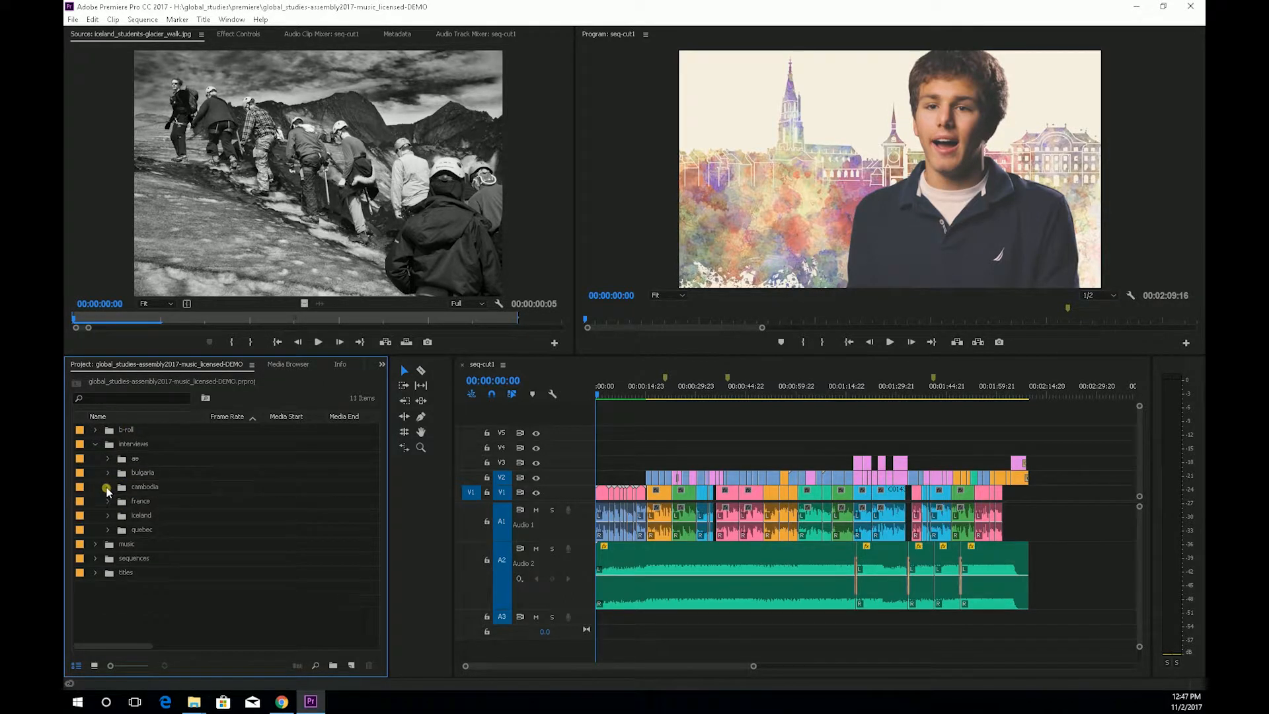
{"action": "left_click", "coordinate": [96, 444]}
{"action": "left_click", "coordinate": [95, 429]}
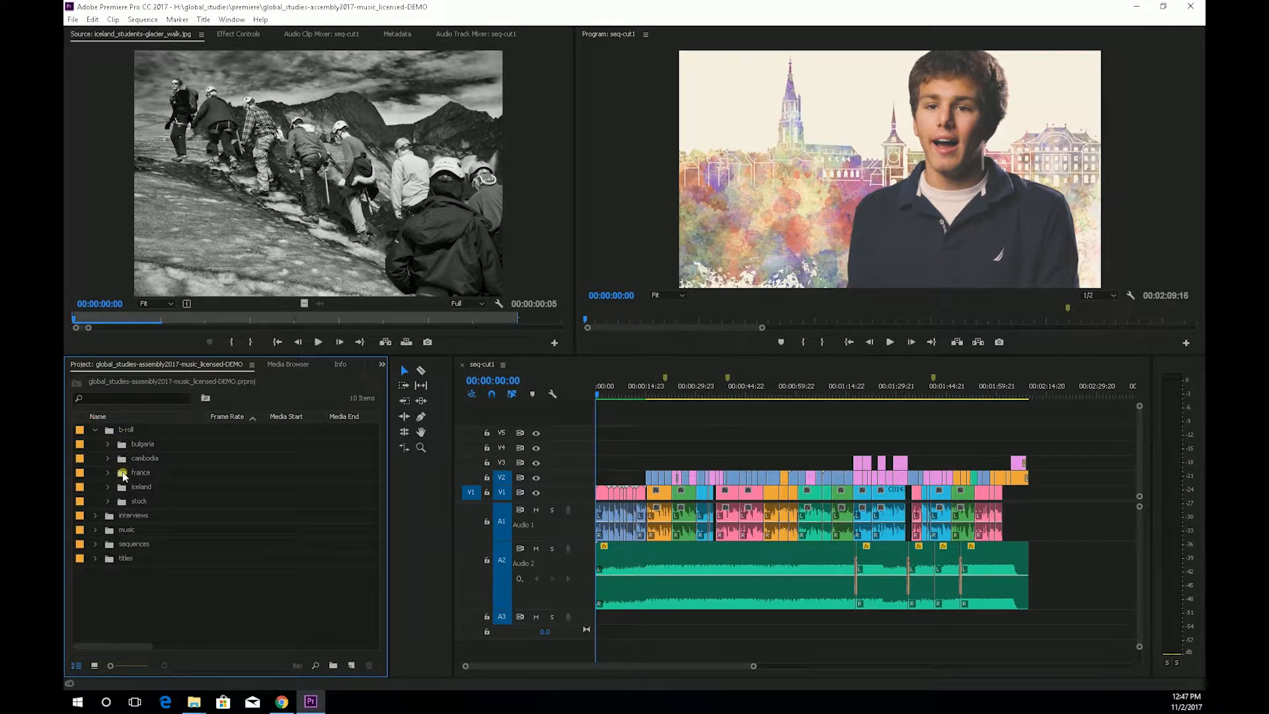
{"action": "left_click", "coordinate": [95, 429]}
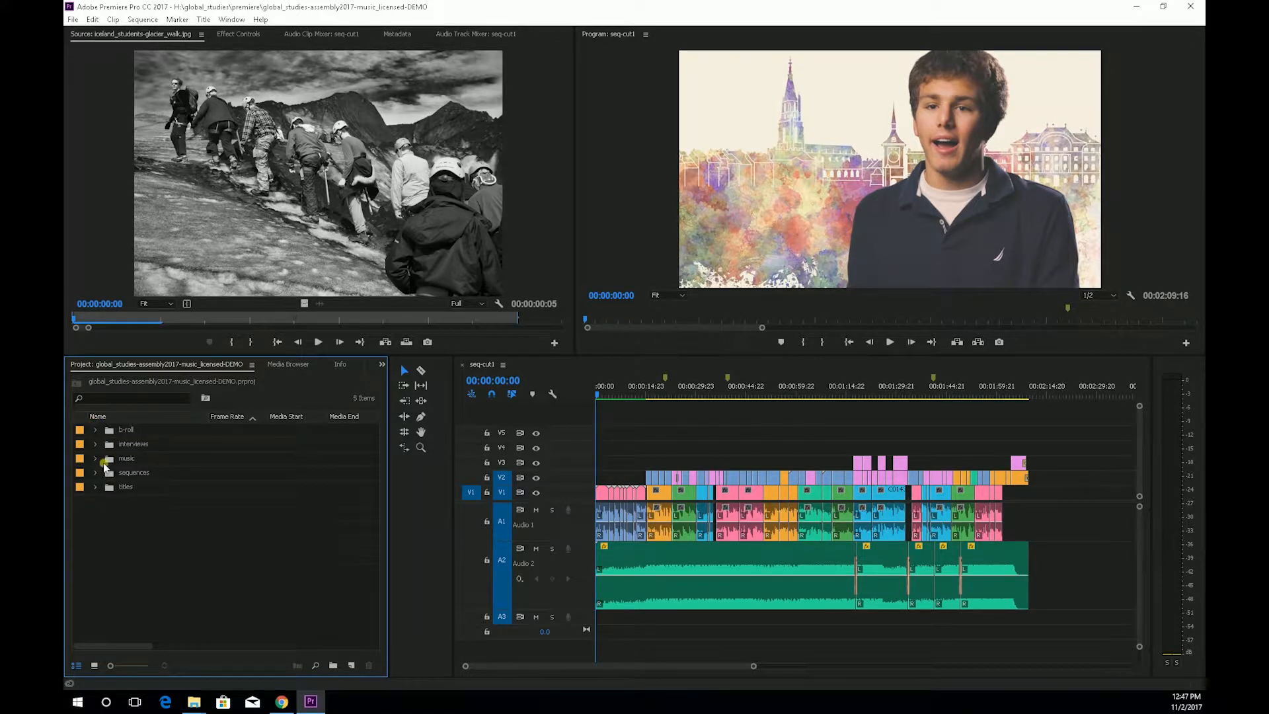
{"action": "left_click", "coordinate": [94, 458]}
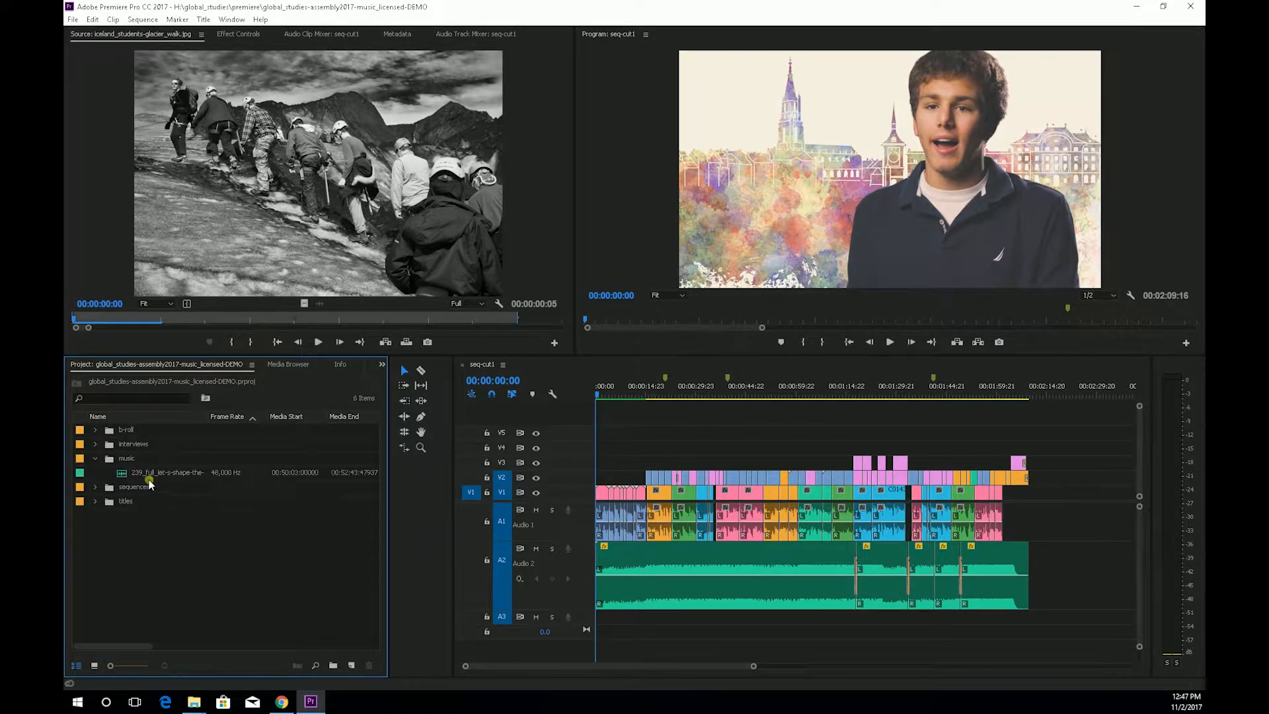
{"action": "left_click", "coordinate": [97, 459]}
- Expand the sequences bin, inspect the interview and b-roll prep sequences, and select seq-cut1
{"action": "left_click", "coordinate": [95, 473]}
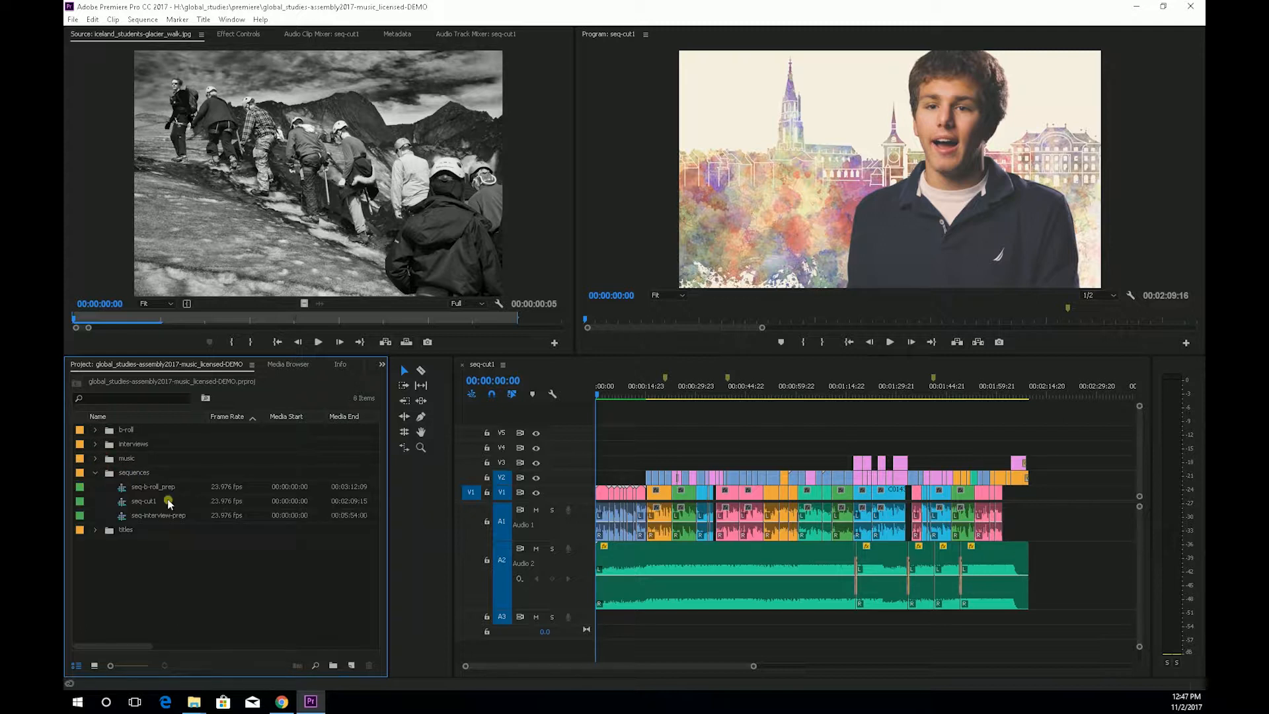
{"action": "left_click", "coordinate": [137, 516]}
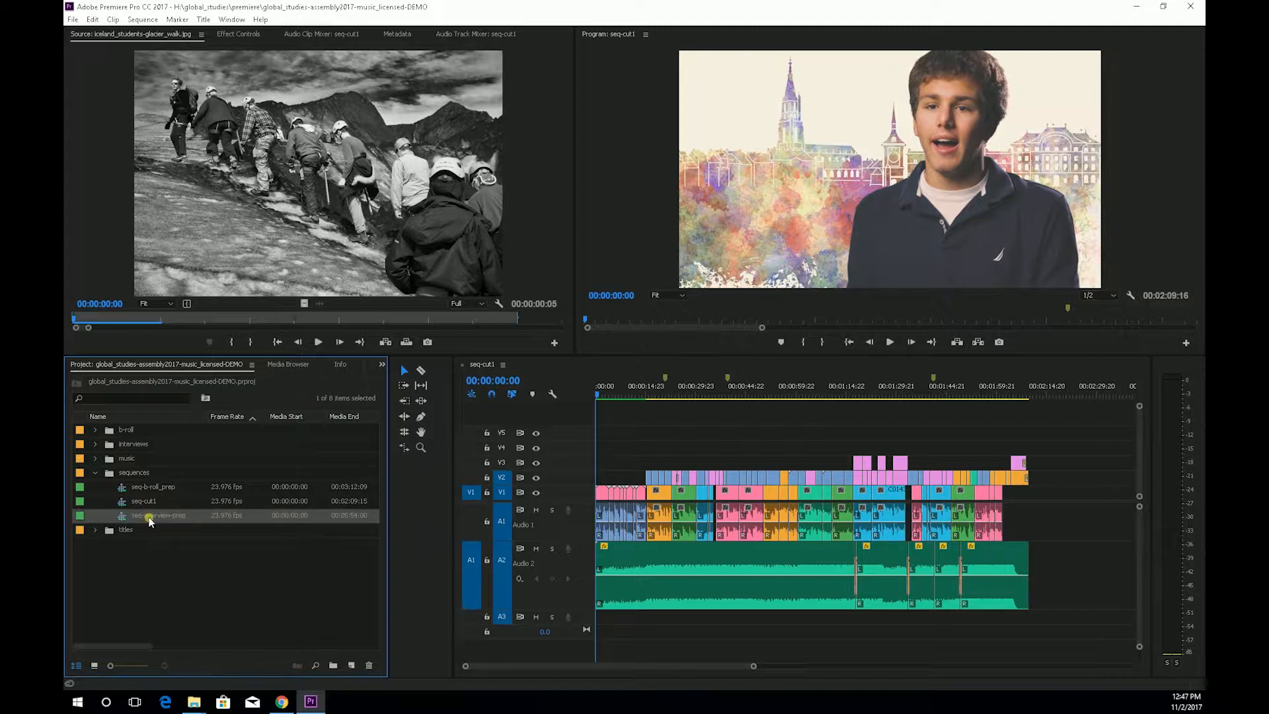
{"action": "left_click", "coordinate": [150, 490]}
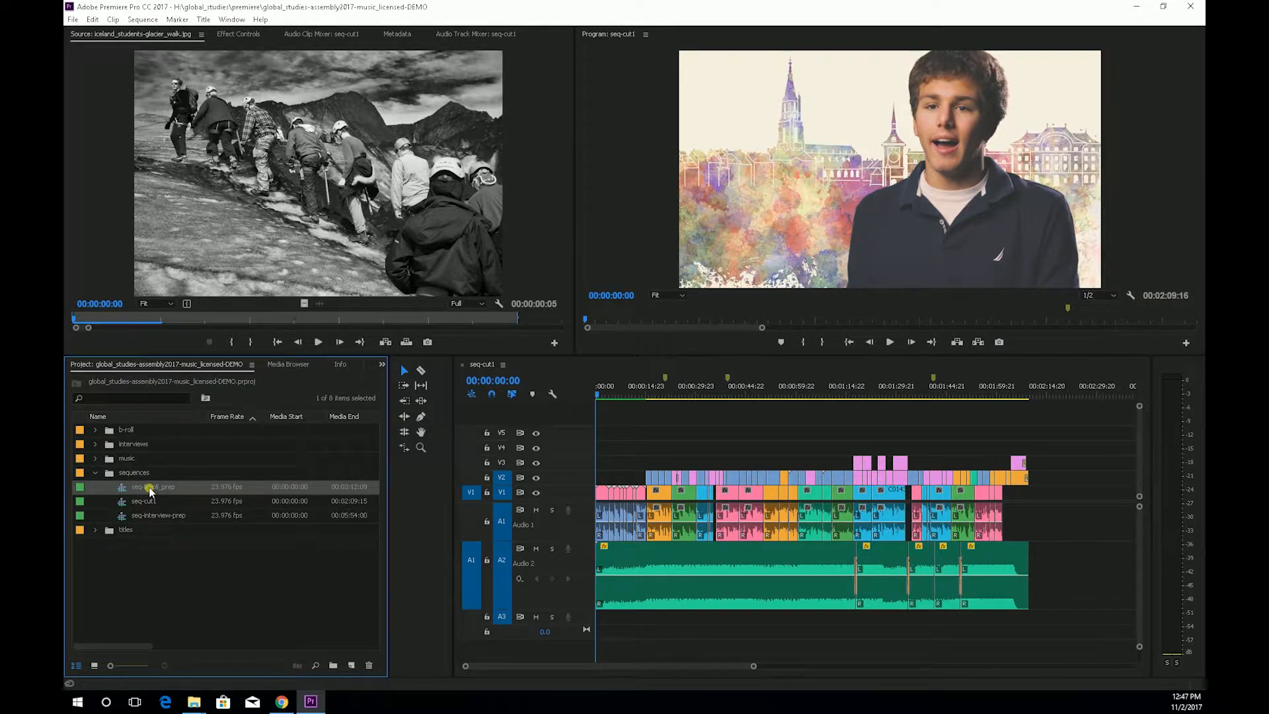
{"action": "left_click", "coordinate": [123, 506]}
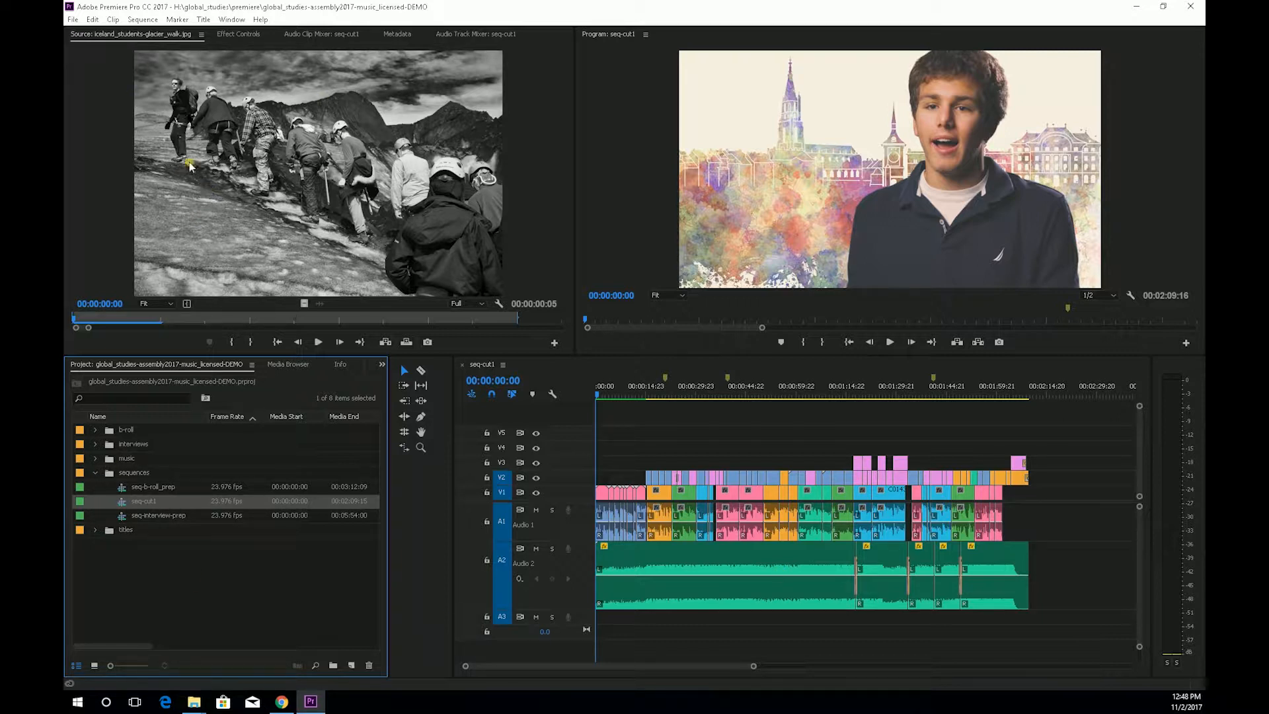
- Open the CambodiaClassroom clip from the cambodia folder of the b-roll bin in the Source monitor
{"action": "left_click", "coordinate": [95, 430]}
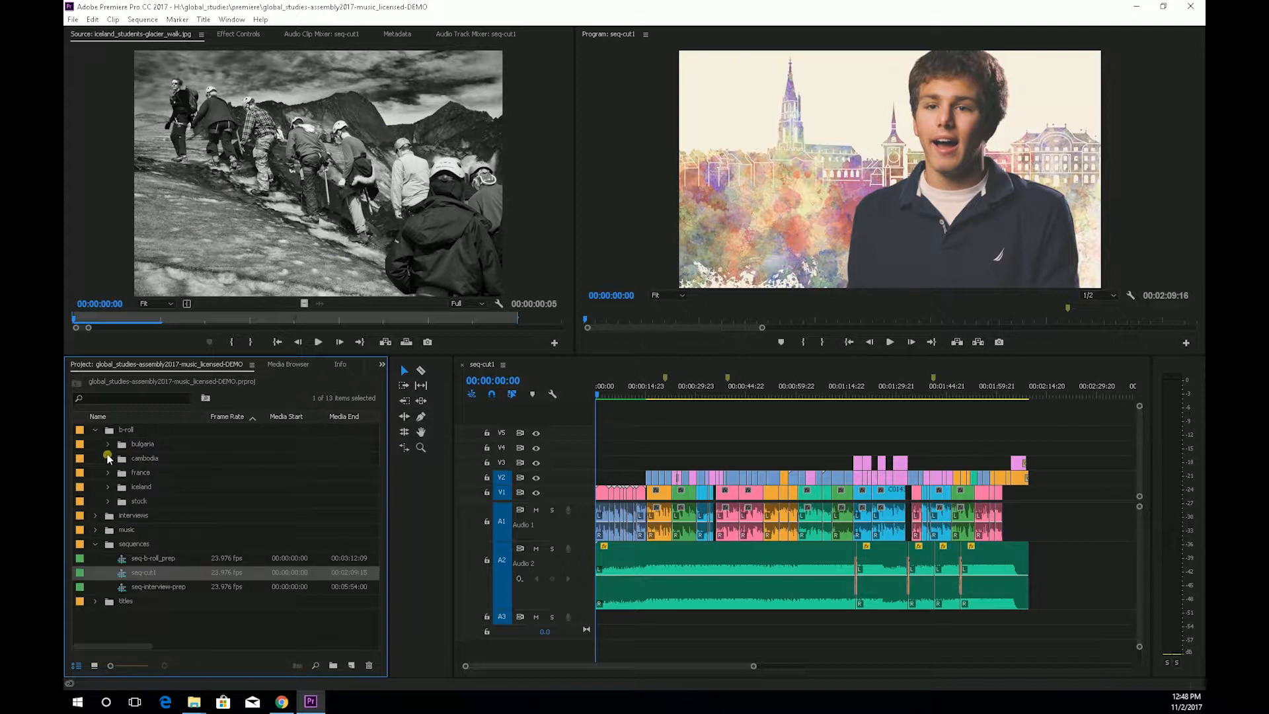
{"action": "left_click", "coordinate": [107, 458]}
{"action": "double_click", "coordinate": [134, 515]}
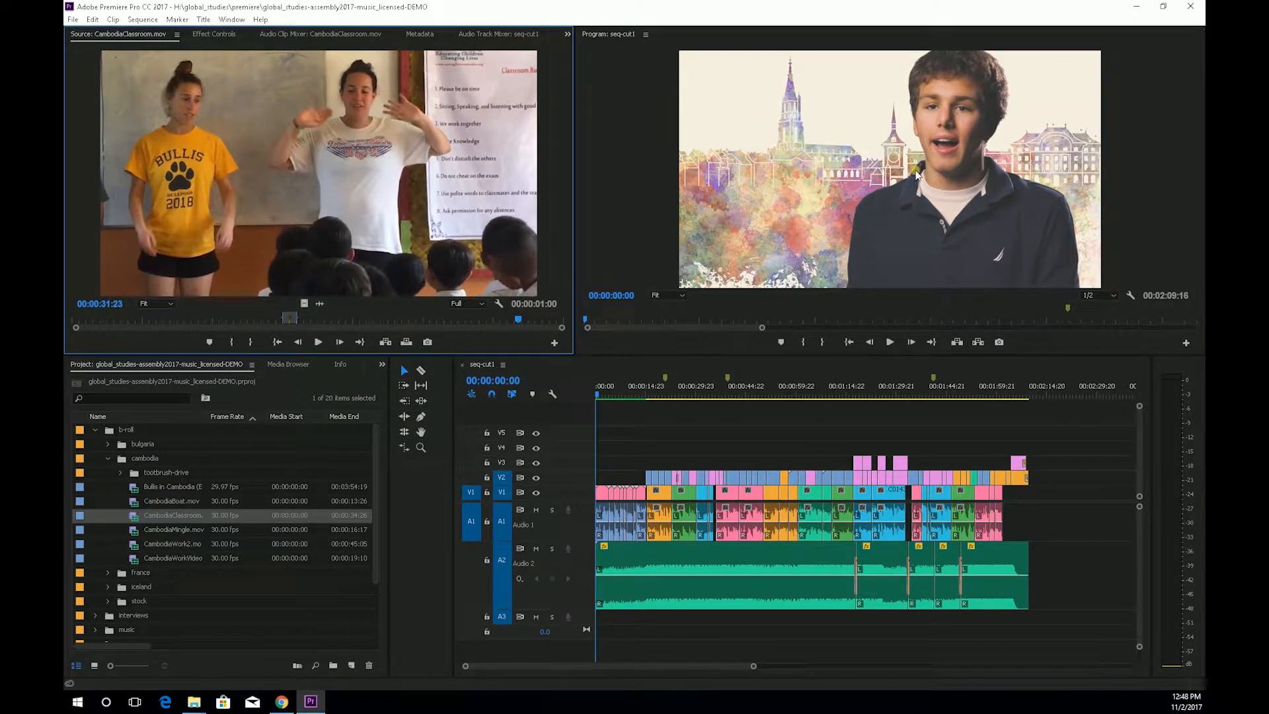
- Preview seq-cut1 at 00:00:40:00 and return the playhead to the start of the sequence
{"action": "left_click", "coordinate": [730, 395]}
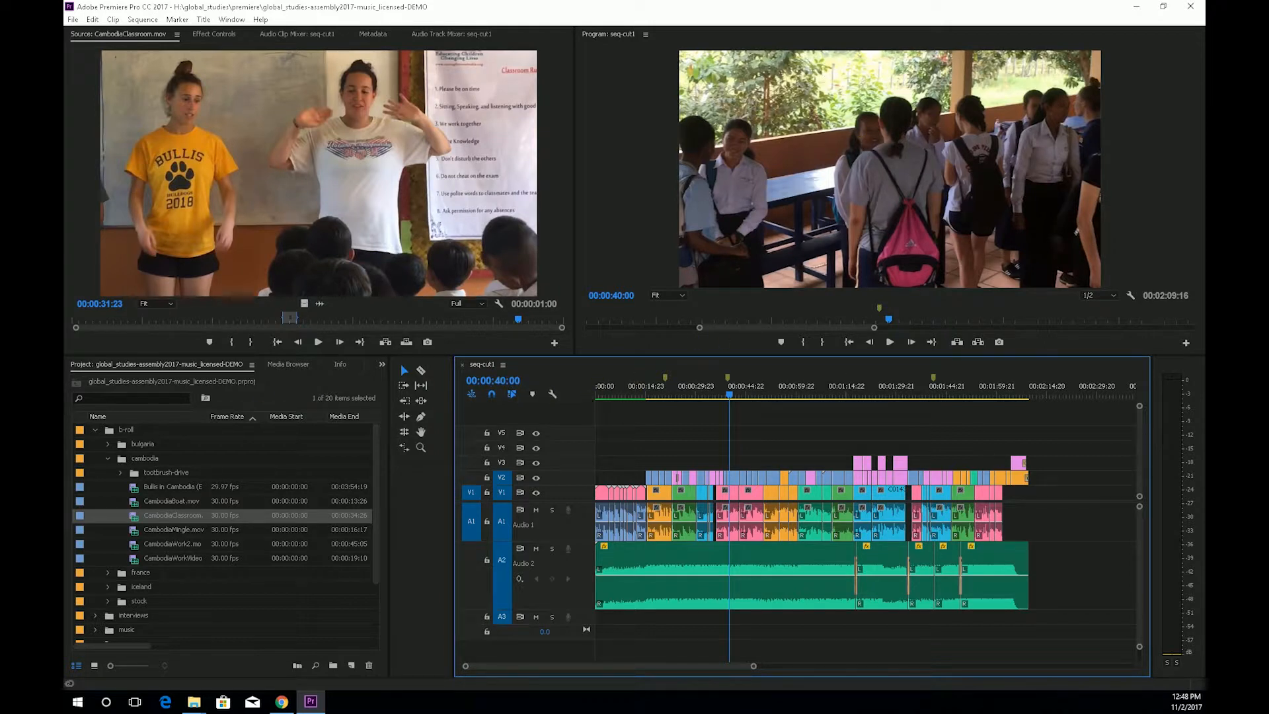
{"action": "left_click", "coordinate": [647, 446]}
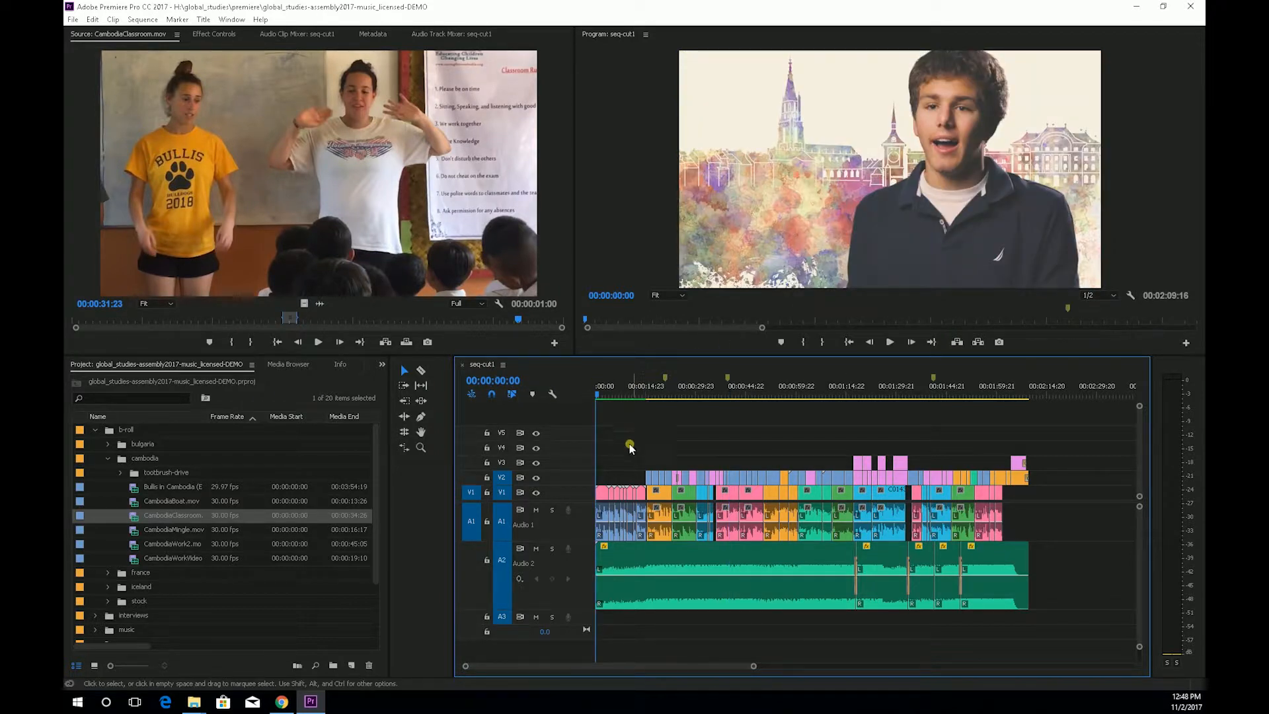
- Hide the V2 track's output and park the playhead at 00:00:19:05 over the first orange interview clip on V1
{"action": "left_click", "coordinate": [541, 509]}
{"action": "left_click", "coordinate": [659, 495]}
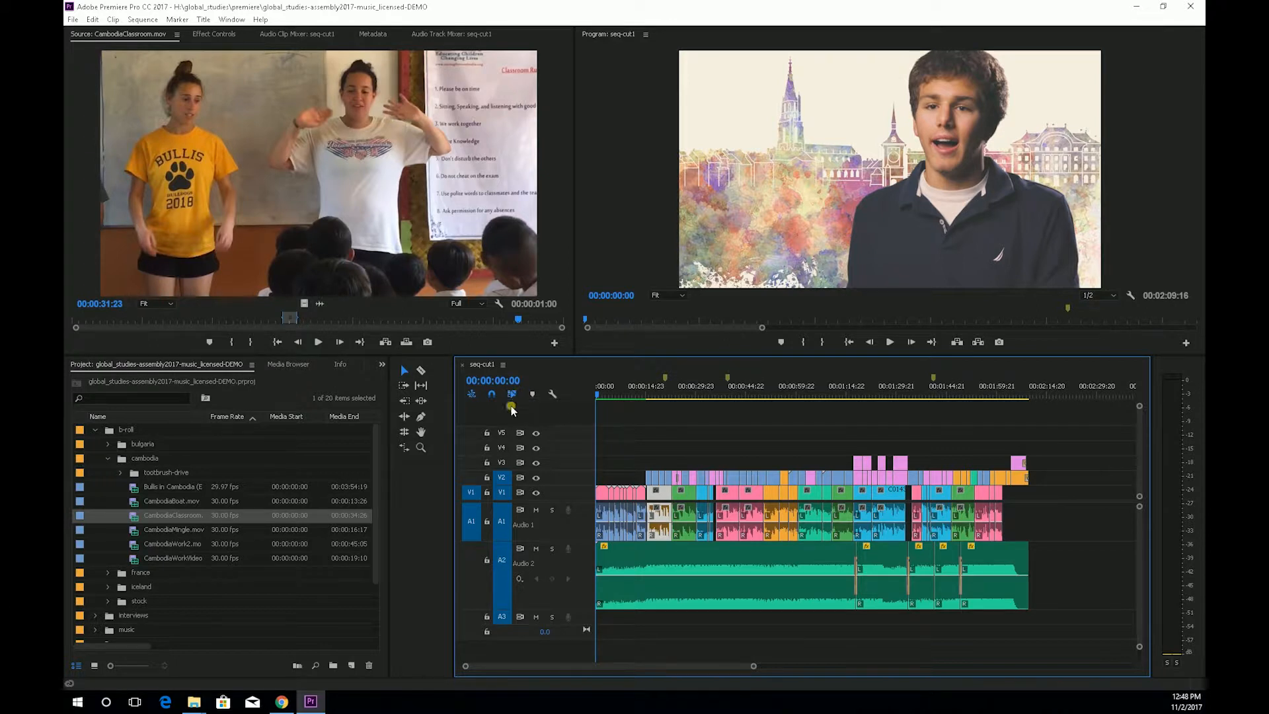
{"action": "left_click", "coordinate": [676, 463]}
{"action": "left_click", "coordinate": [663, 441]}
{"action": "left_click", "coordinate": [655, 496]}
{"action": "left_click", "coordinate": [536, 477]}
{"action": "left_click", "coordinate": [660, 387]}
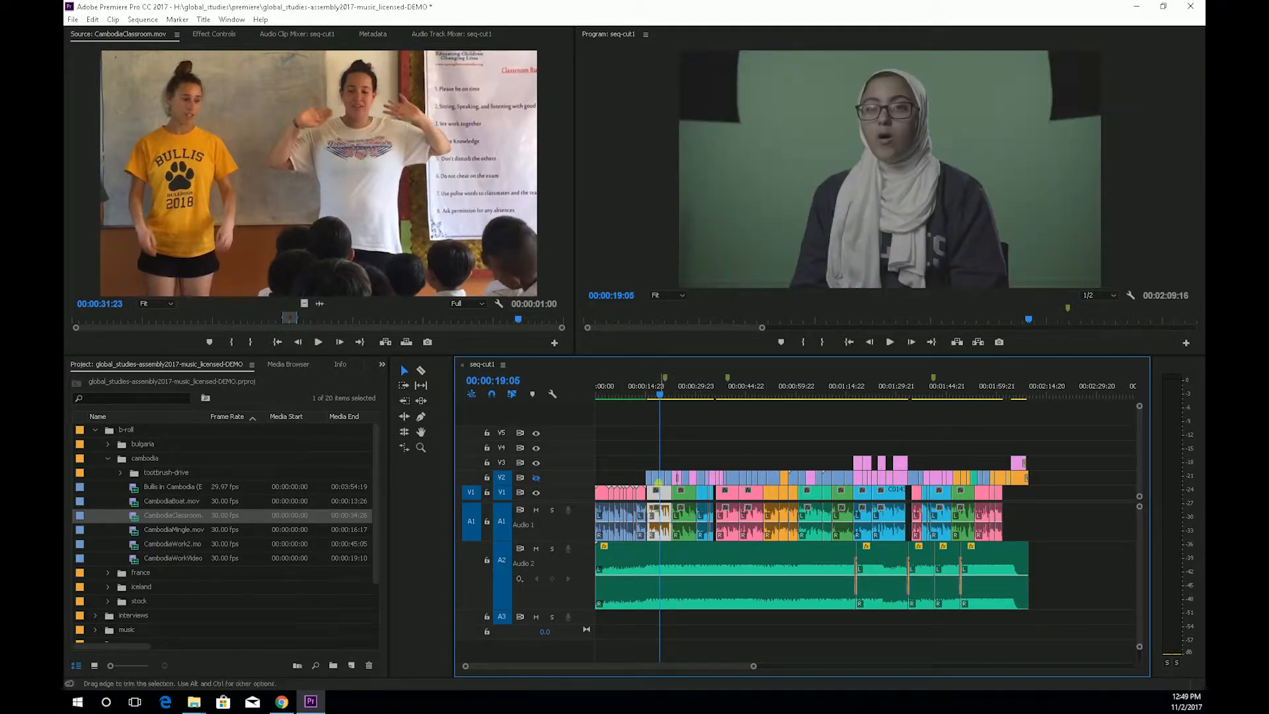
- Try moving the first orange interview clip with its linked audio past the end of the sequence, and undo the move
{"action": "left_click_drag", "start_coordinate": [661, 497], "coordinate": [1084, 492]}
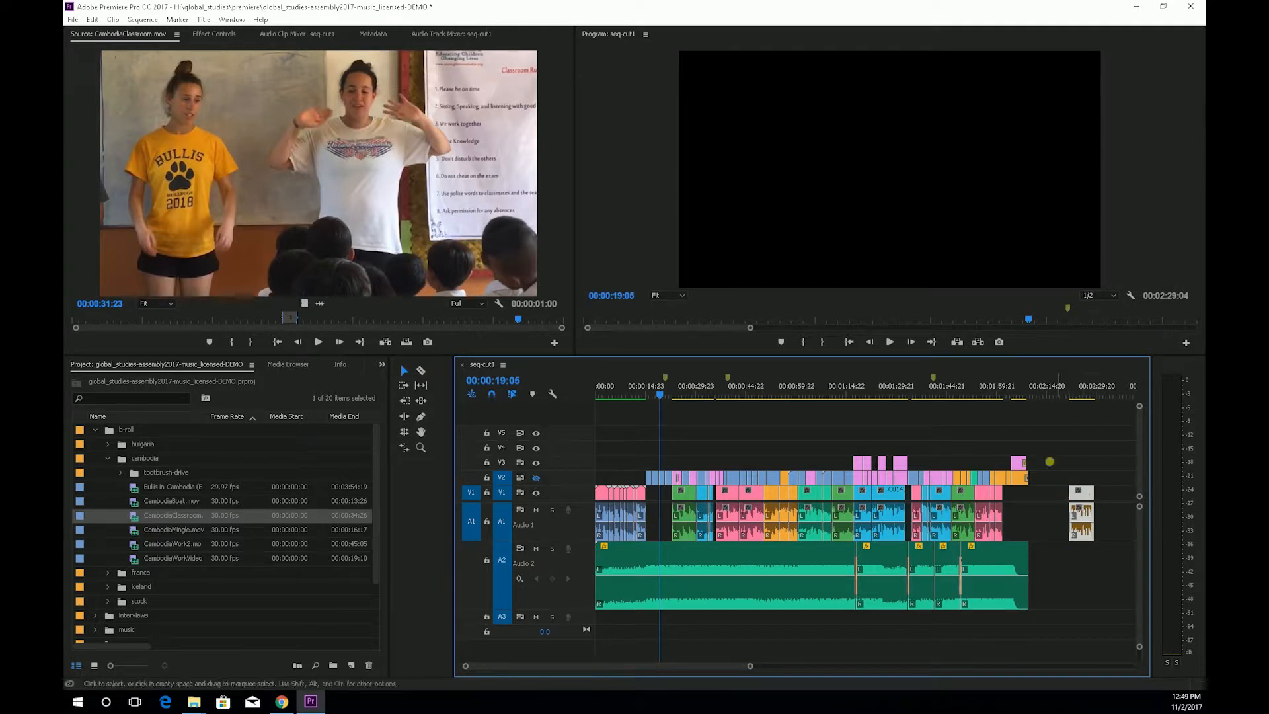
{"action": "key", "text": "ctrl+z"}
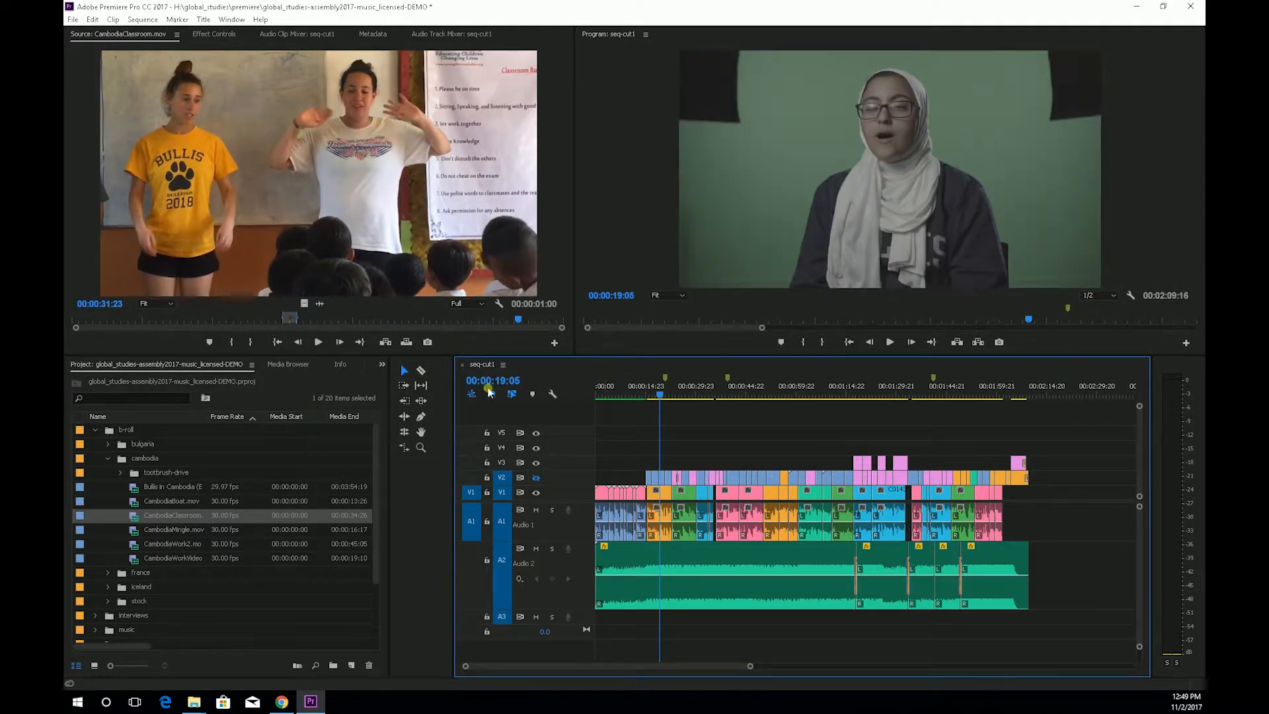
- Turn off Linked Selection and move only the video of the first orange interview clip past the end of the sequence
{"action": "left_click", "coordinate": [512, 395]}
{"action": "left_click_drag", "start_coordinate": [669, 493], "coordinate": [1057, 494]}
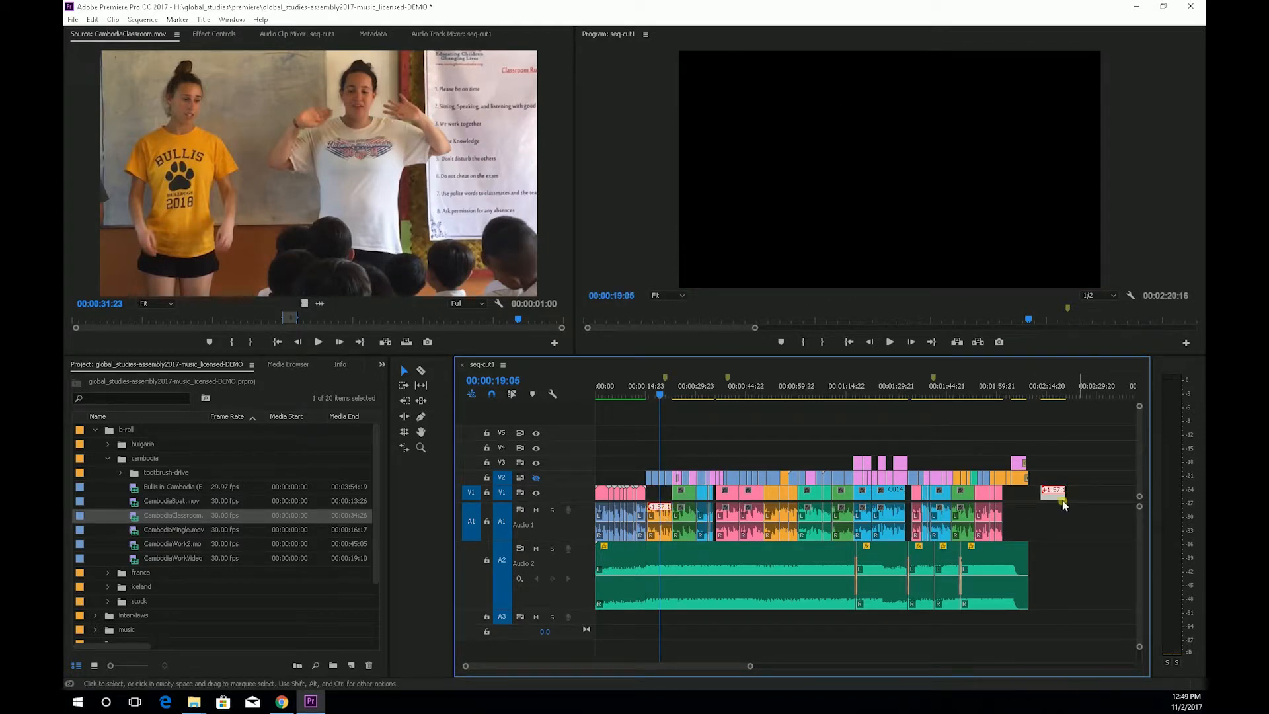
{"action": "key", "text": "z"}
{"action": "left_click", "coordinate": [1056, 490]}
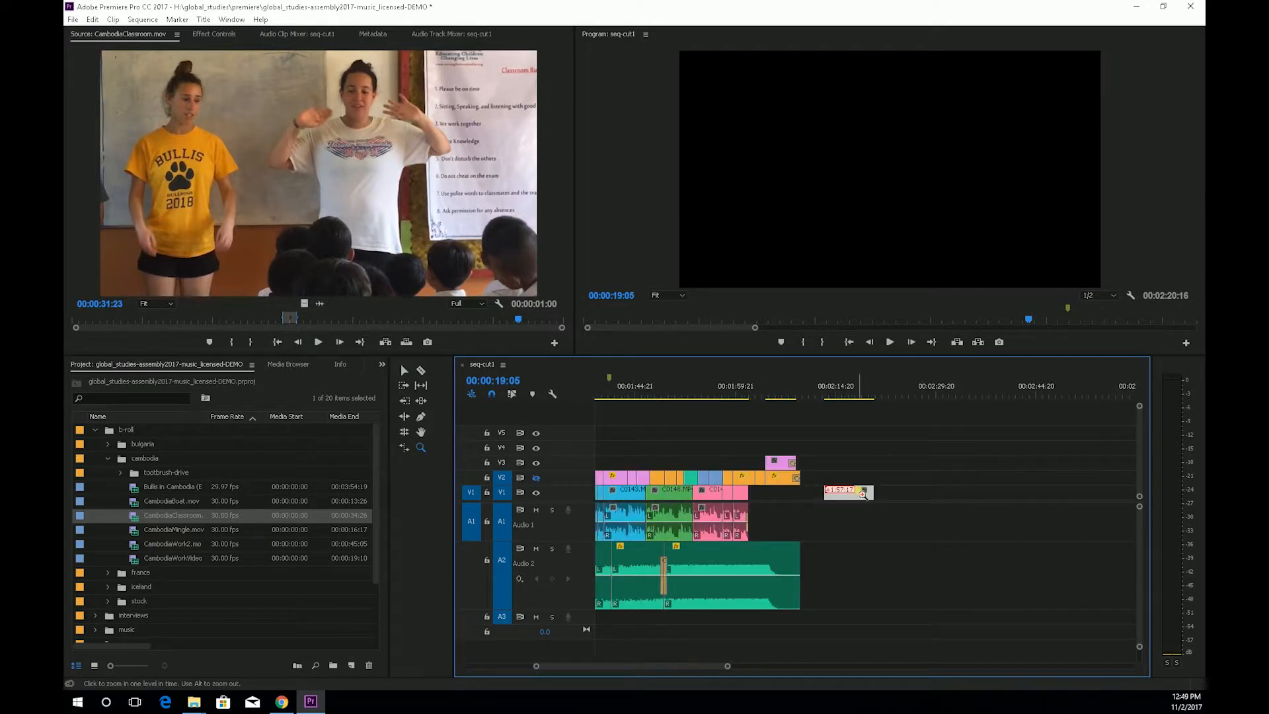
{"action": "left_click", "coordinate": [776, 506]}
{"action": "key", "text": "v"}
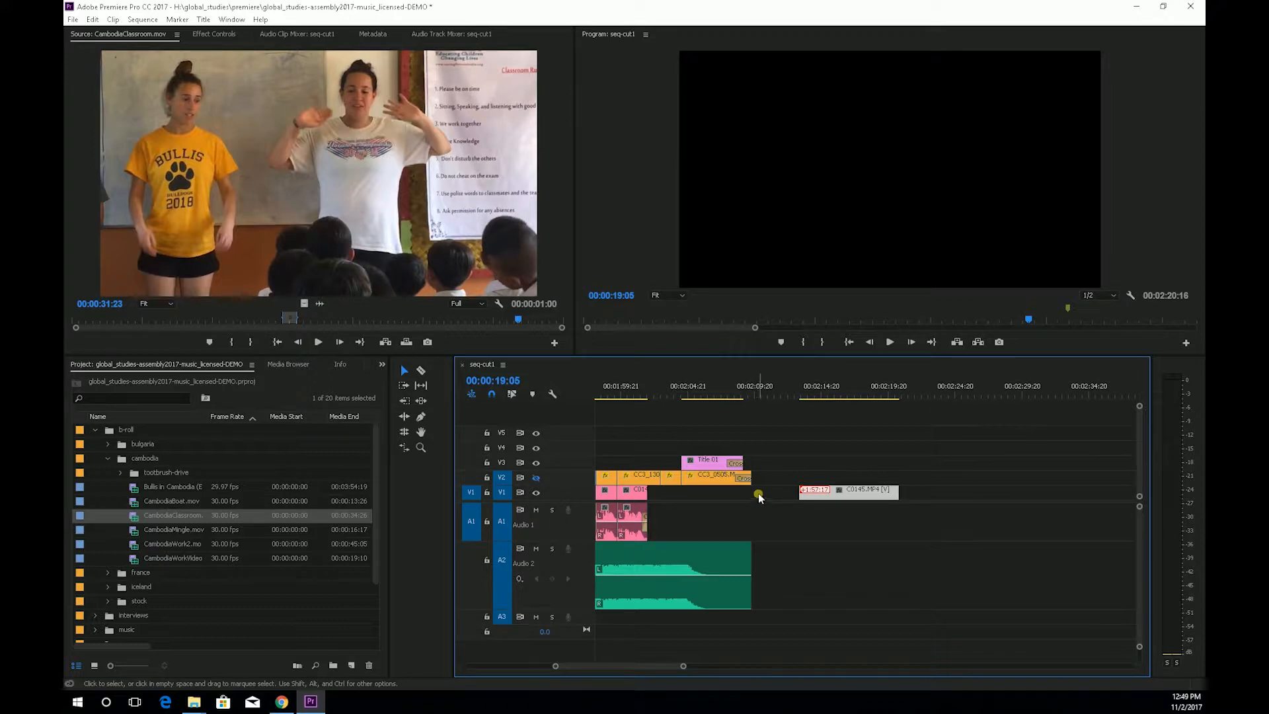
- Undo the separate move of the interview clip's video and bring the beginning of the sequence back into view
{"action": "key", "text": "ctrl+z"}
{"action": "left_click_drag", "start_coordinate": [619, 666], "coordinate": [524, 677]}
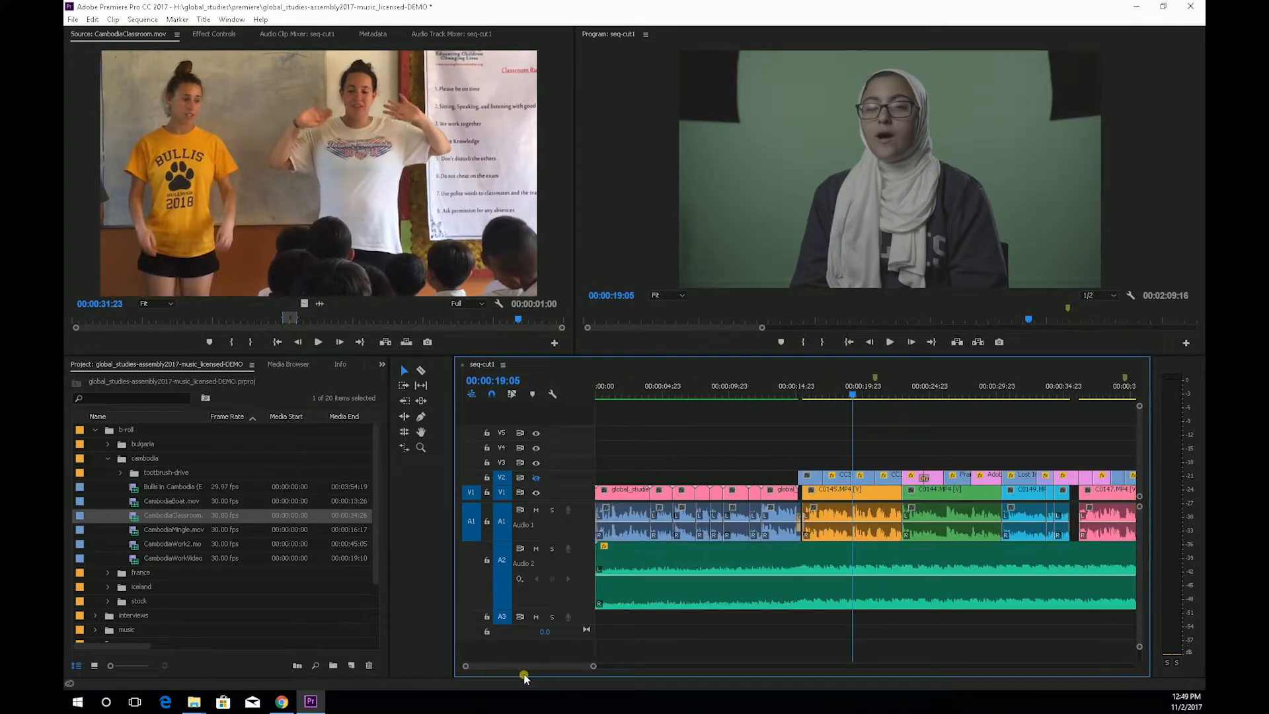
{"action": "left_click", "coordinate": [92, 21]}
{"action": "left_click", "coordinate": [93, 20]}
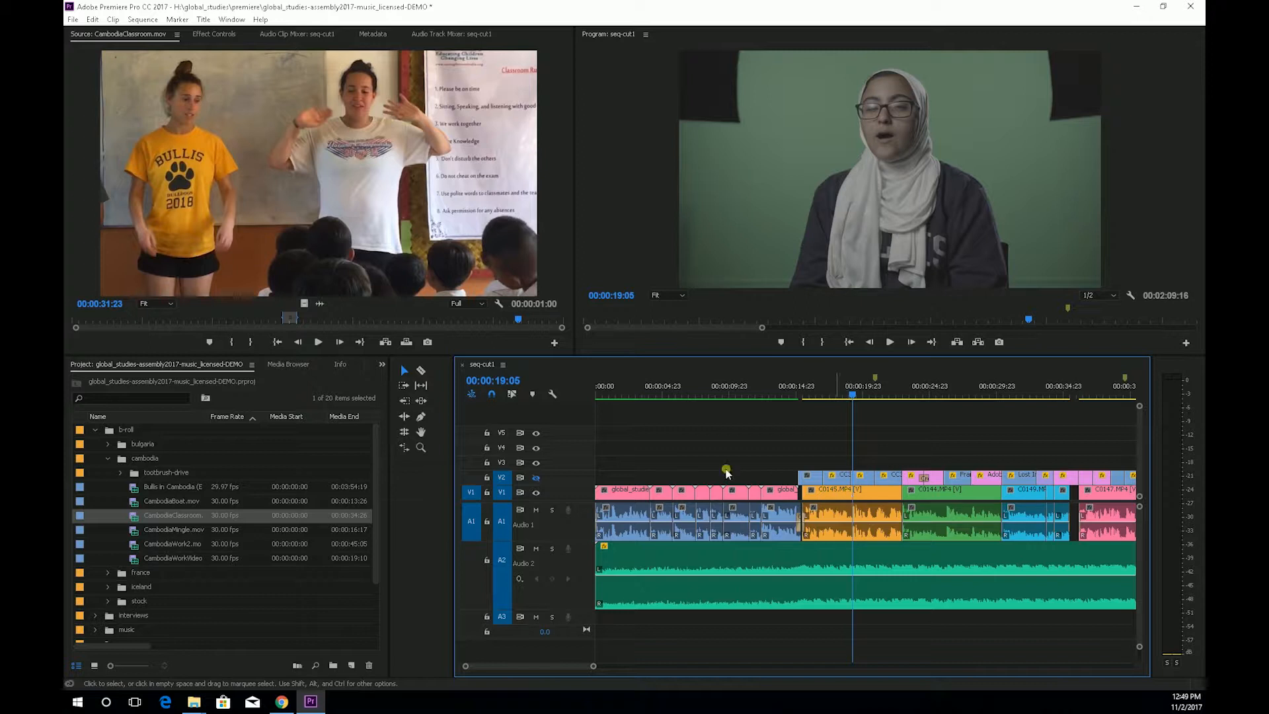
- Shift only the video of C0145.MP4 about 8 frames earlier than its audio and play the out-of-sync result
{"action": "left_click_drag", "start_coordinate": [872, 498], "coordinate": [876, 500]}
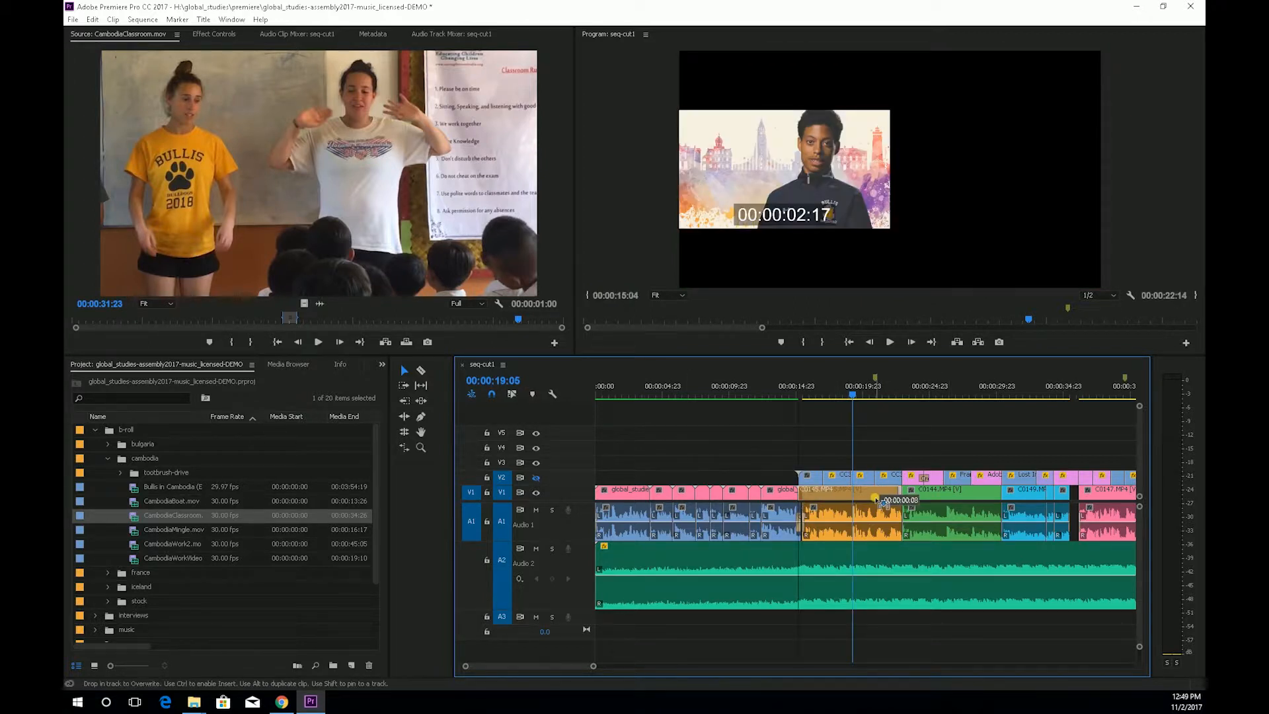
{"action": "left_click_drag", "start_coordinate": [876, 501], "coordinate": [876, 501]}
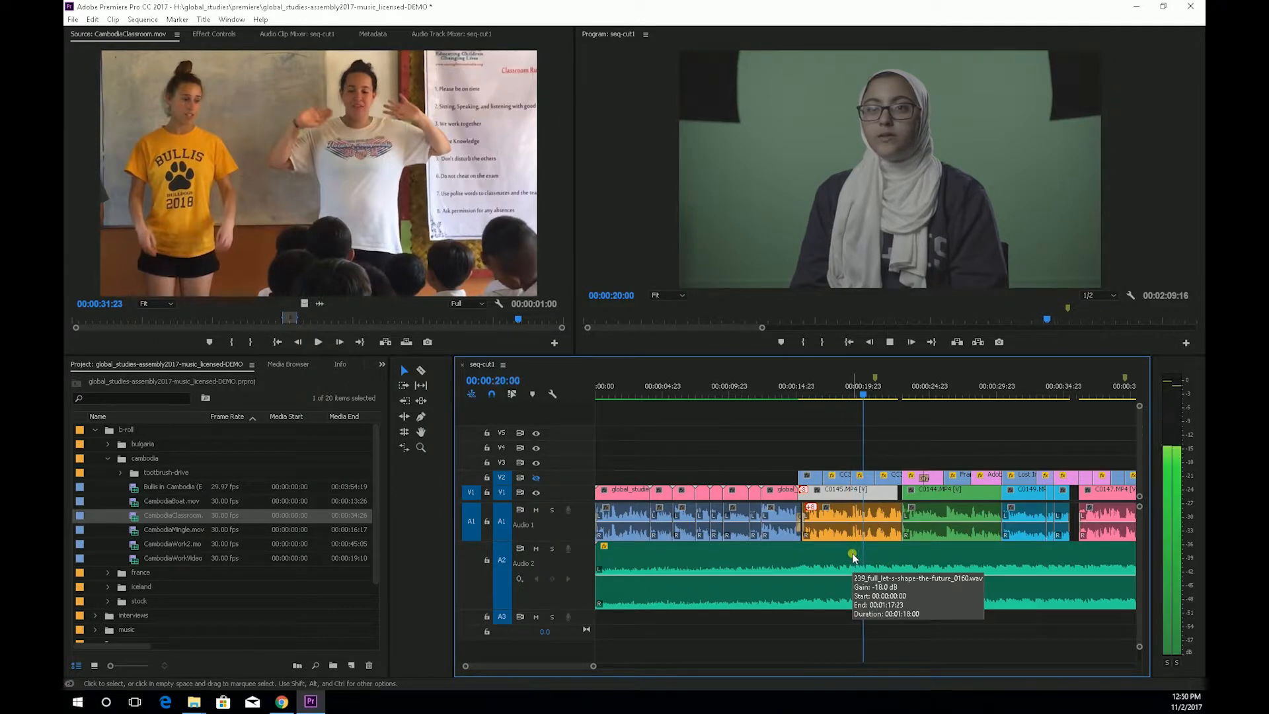
{"action": "key", "text": "space"}
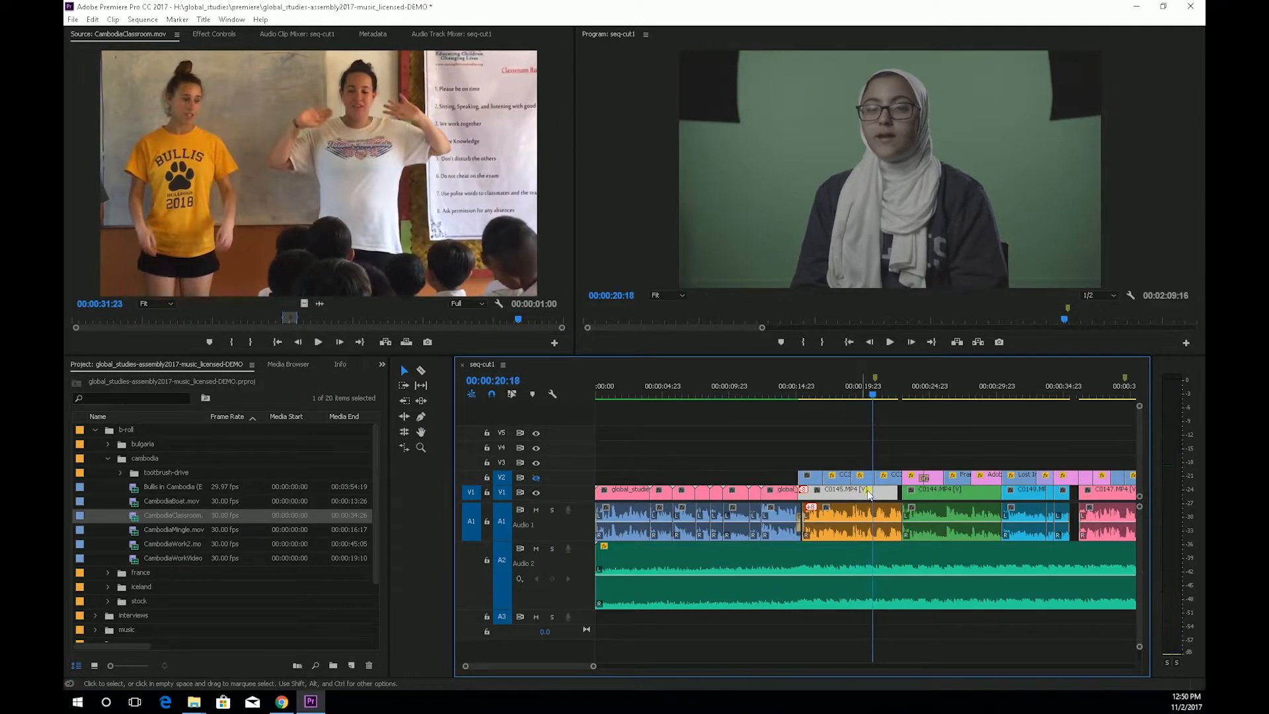
- Move the video of C0145.MP4 back into sync with its audio, working at a closer timeline zoom
{"action": "left_click", "coordinate": [824, 493]}
{"action": "left_click_drag", "start_coordinate": [824, 493], "coordinate": [829, 497]}
{"action": "key", "text": "z"}
{"action": "left_click", "coordinate": [813, 500]}
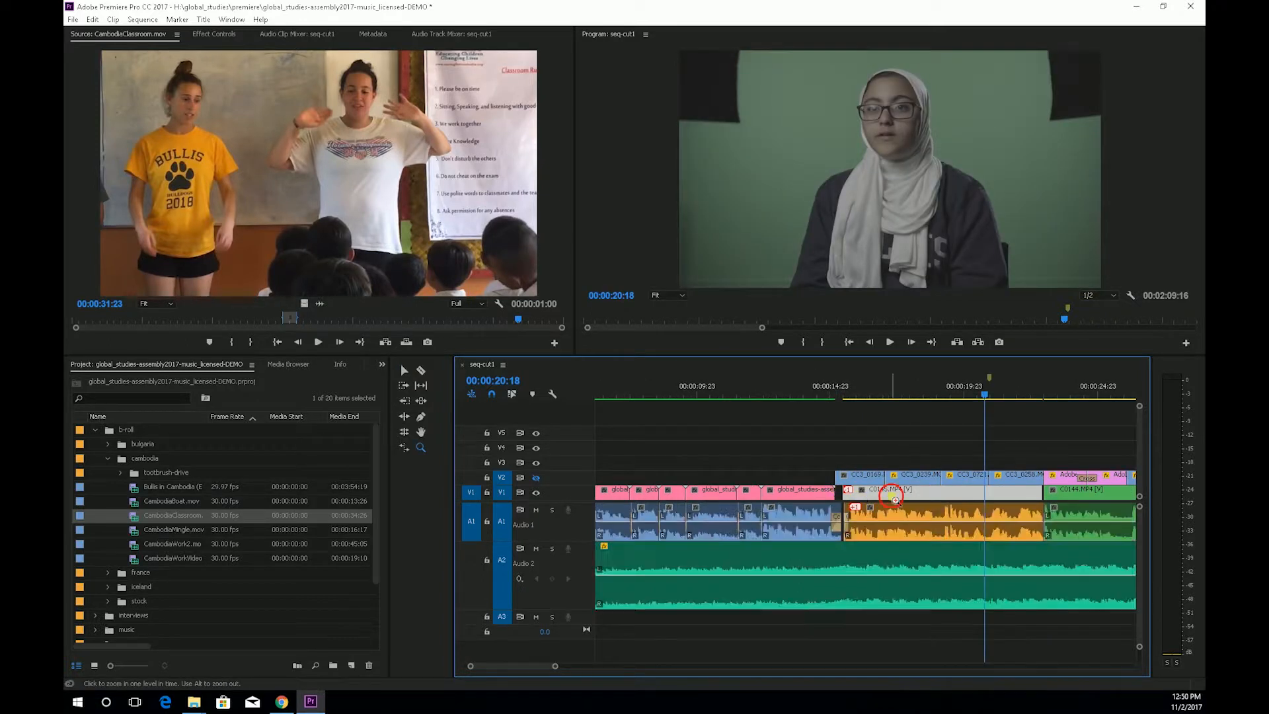
{"action": "left_click", "coordinate": [892, 497]}
{"action": "key", "text": "v"}
{"action": "left_click_drag", "start_coordinate": [801, 497], "coordinate": [804, 497]}
- Turn Linked Selection and the V2 track's output back on, with the whole sequence in view
{"action": "key", "text": "z"}
{"action": "left_click", "coordinate": [817, 532], "text": "alt"}
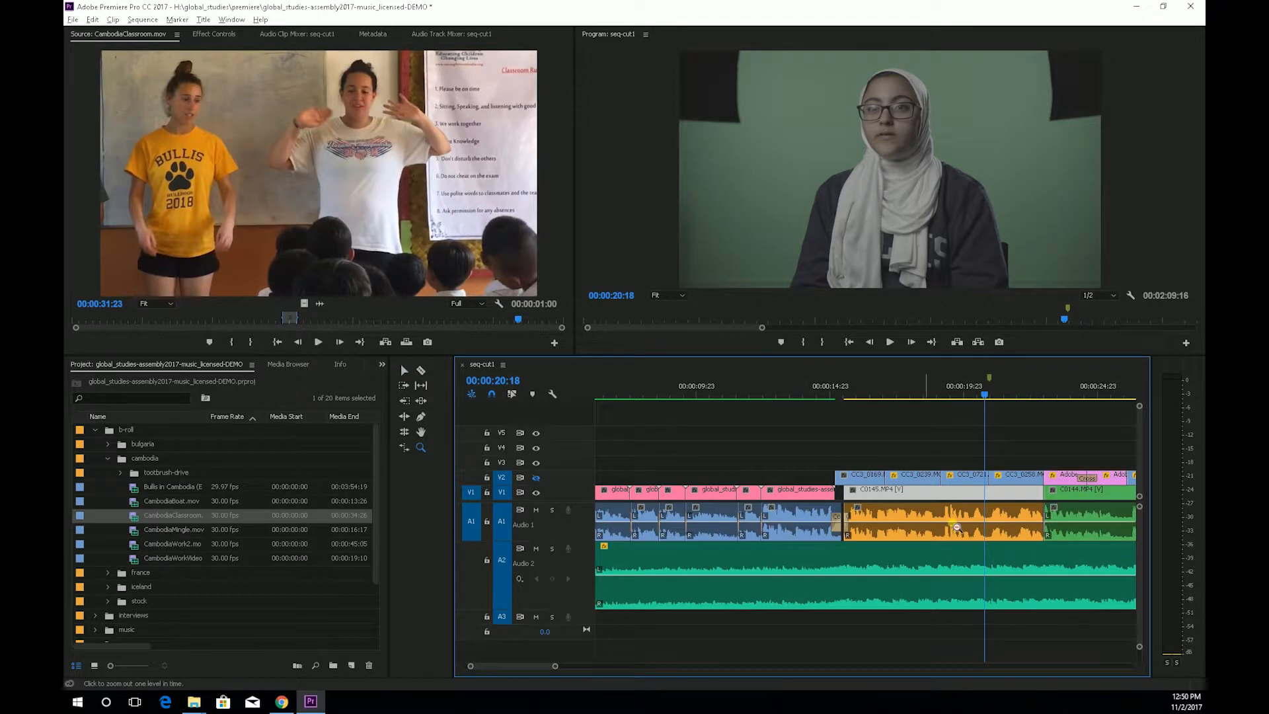
{"action": "left_click", "coordinate": [955, 525], "text": "alt"}
{"action": "key", "text": "v"}
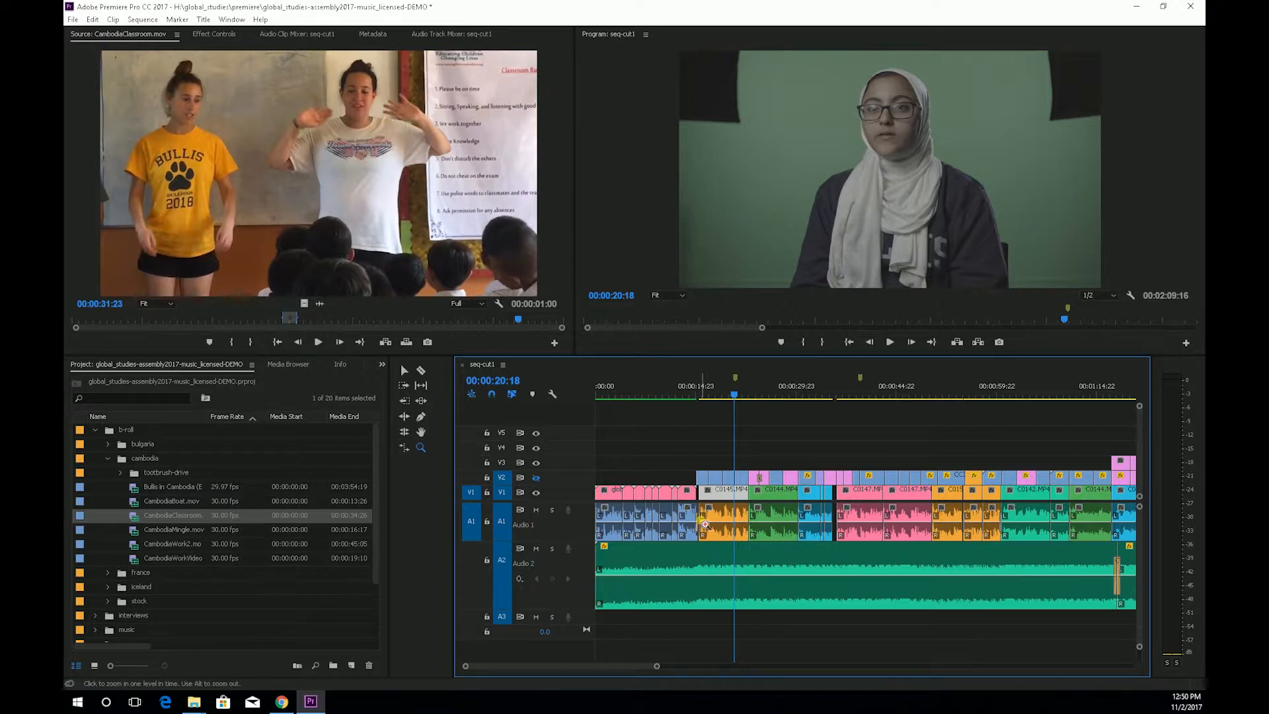
{"action": "key", "text": "v"}
{"action": "left_click", "coordinate": [536, 477]}
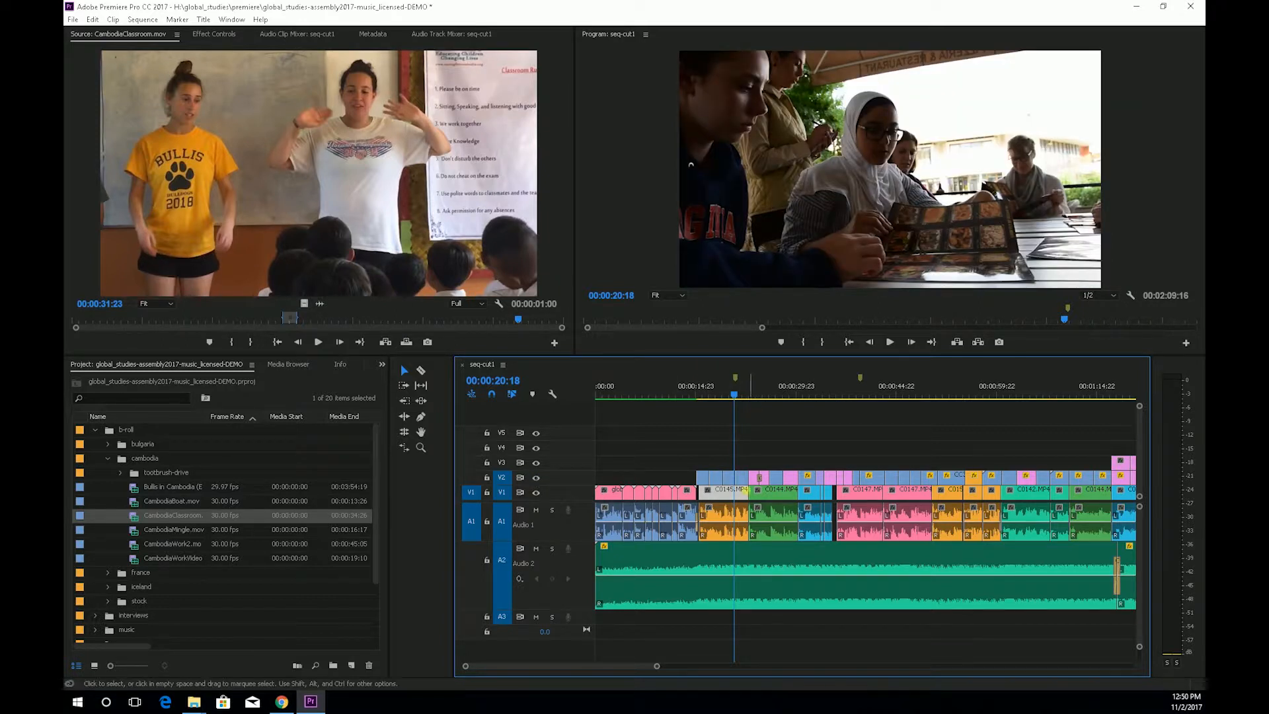
{"action": "key", "text": "z"}
{"action": "left_click", "coordinate": [876, 433], "text": "alt"}
{"action": "key", "text": "v"}
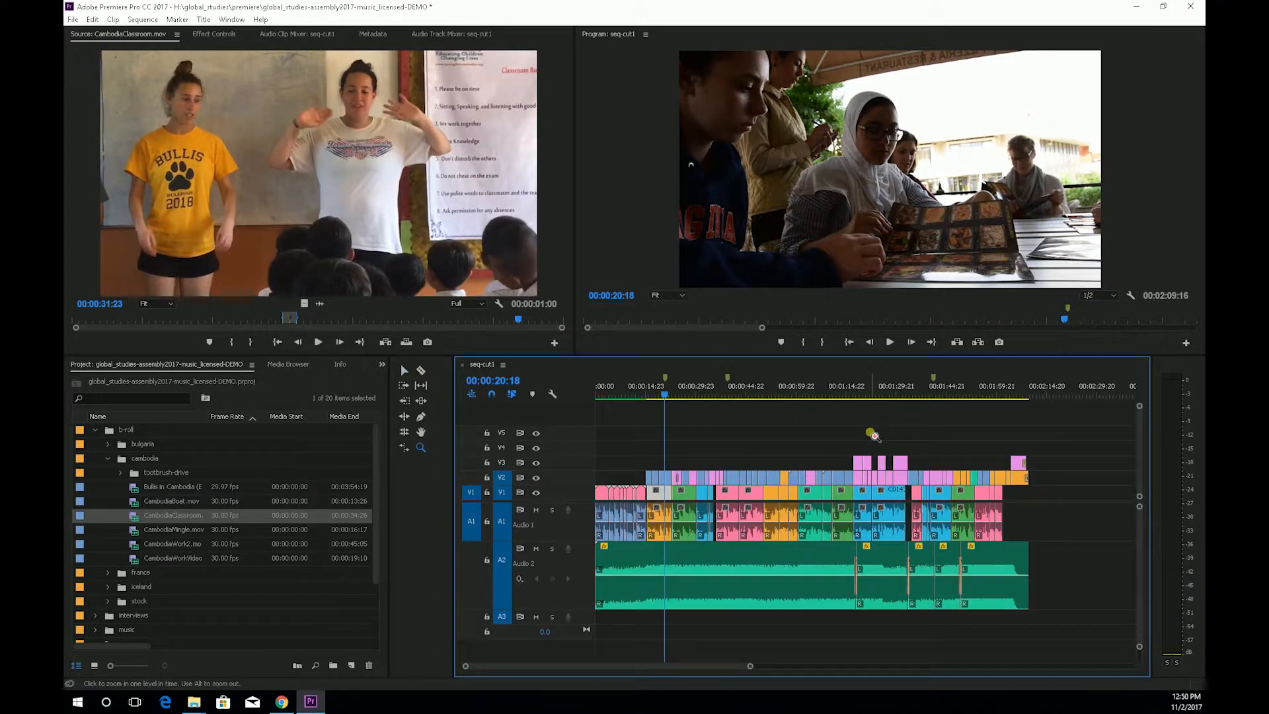
- Compare the ice photo at 00:01:20:13 with and without its V3 credit title by toggling the V3 track's output
{"action": "left_click", "coordinate": [864, 388]}
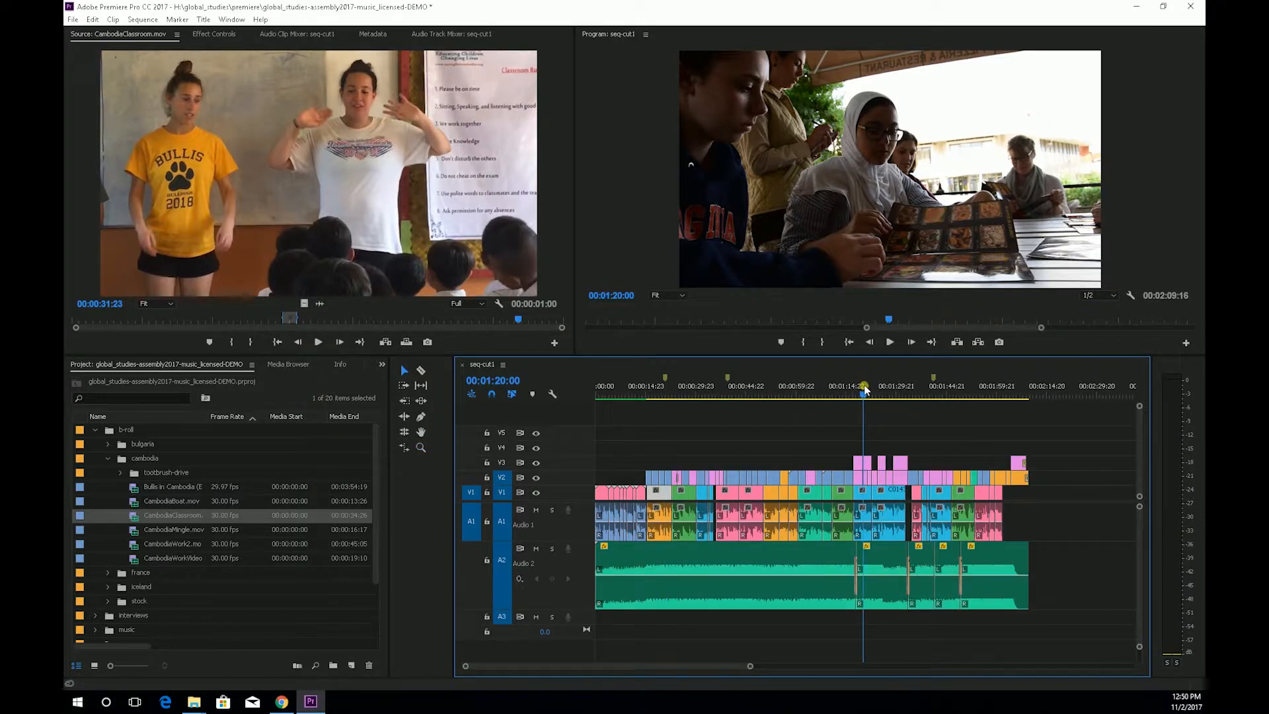
{"action": "left_click", "coordinate": [867, 392]}
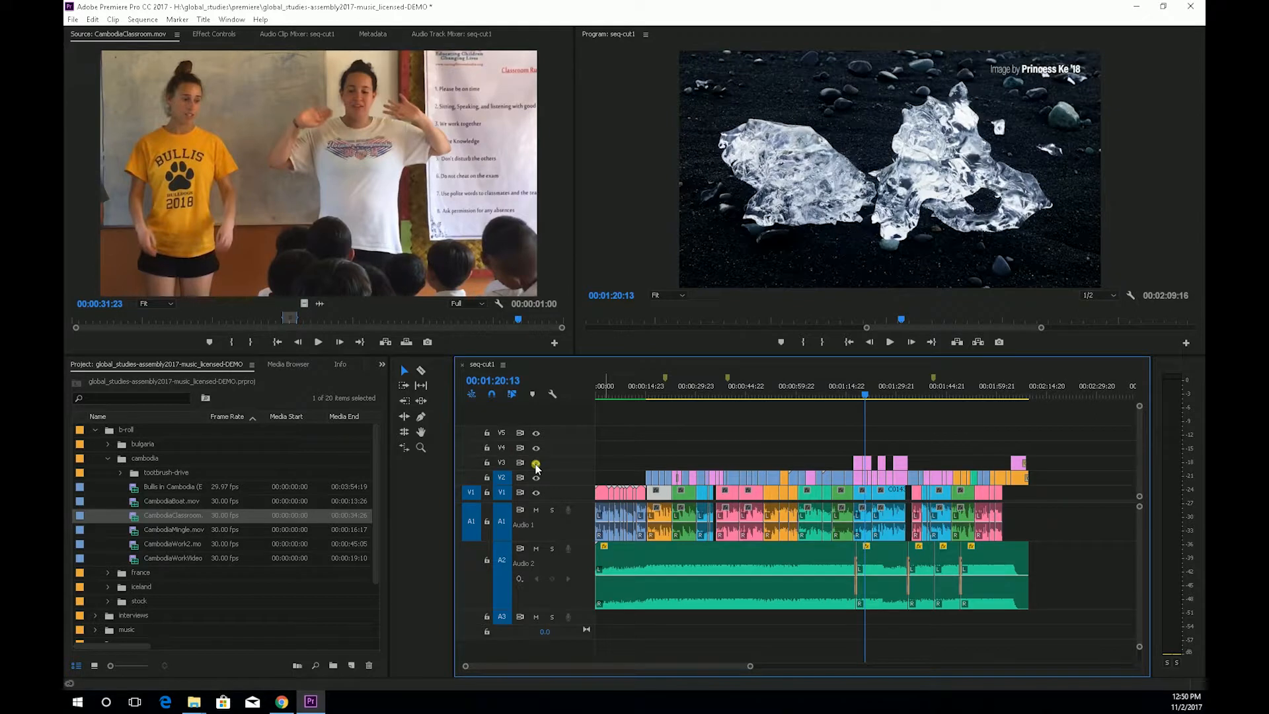
{"action": "left_click", "coordinate": [539, 464]}
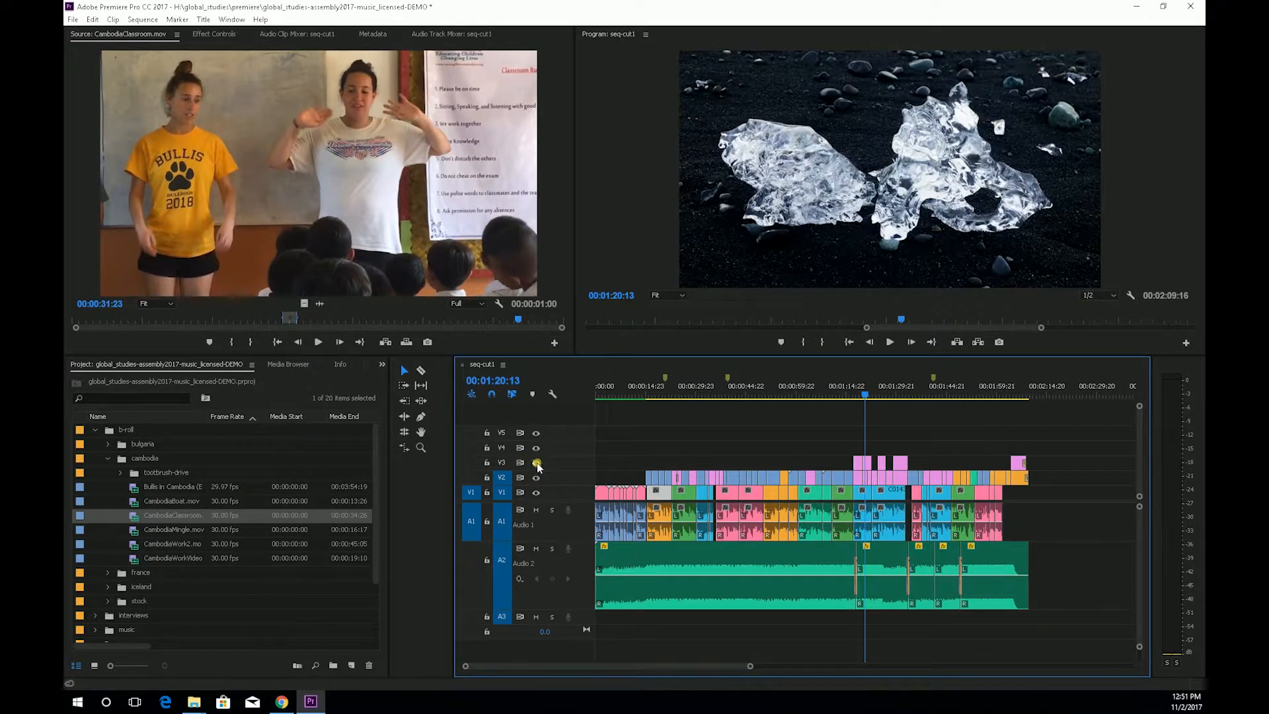
{"action": "left_click", "coordinate": [538, 464]}
- Compare the waterfall photo at 00:01:25:04 with and without its V3 credit title, leaving the V3 track's output on
{"action": "left_click_drag", "start_coordinate": [873, 390], "coordinate": [879, 391]}
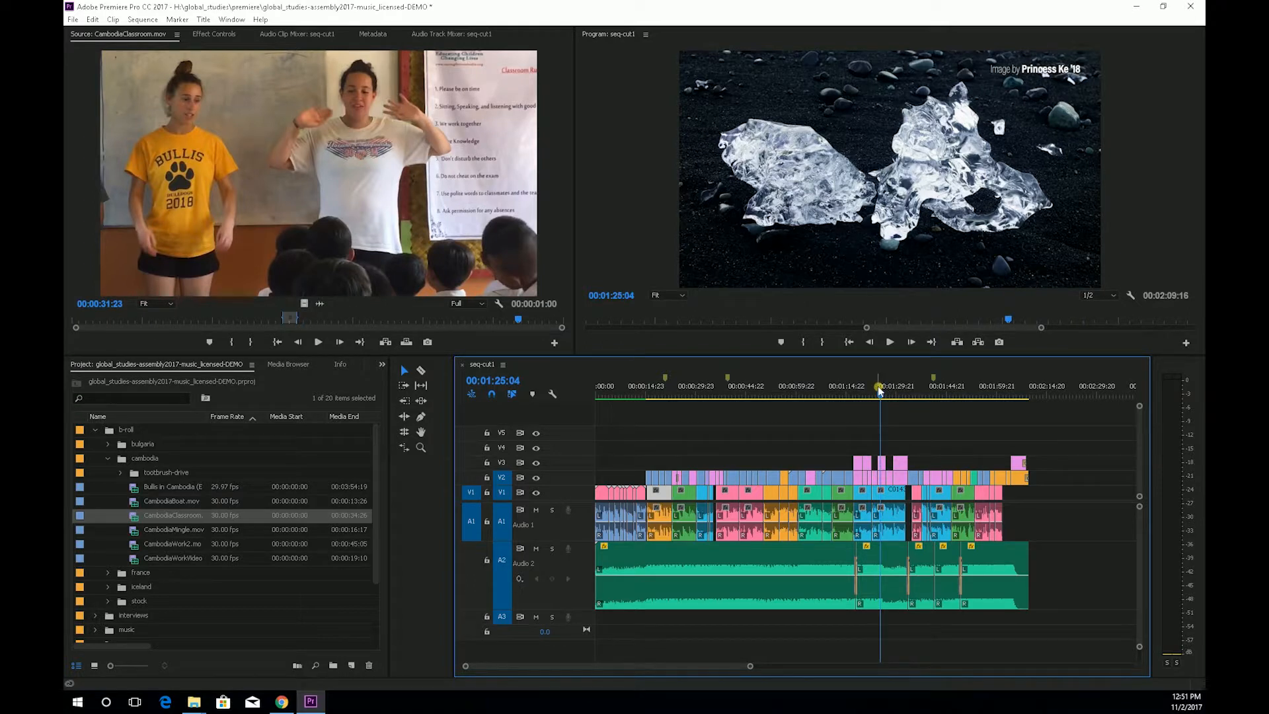
{"action": "left_click", "coordinate": [537, 465]}
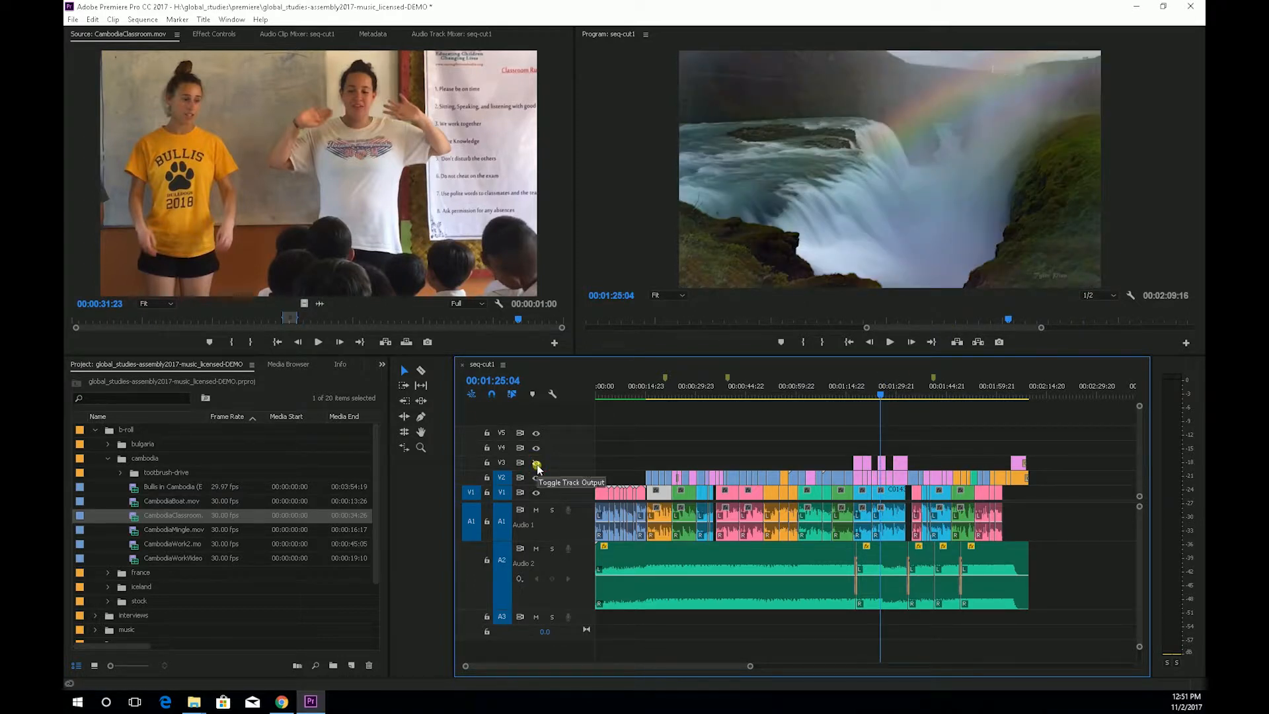
{"action": "left_click", "coordinate": [537, 465]}
{"action": "left_click", "coordinate": [537, 464]}
{"action": "left_click", "coordinate": [538, 464]}
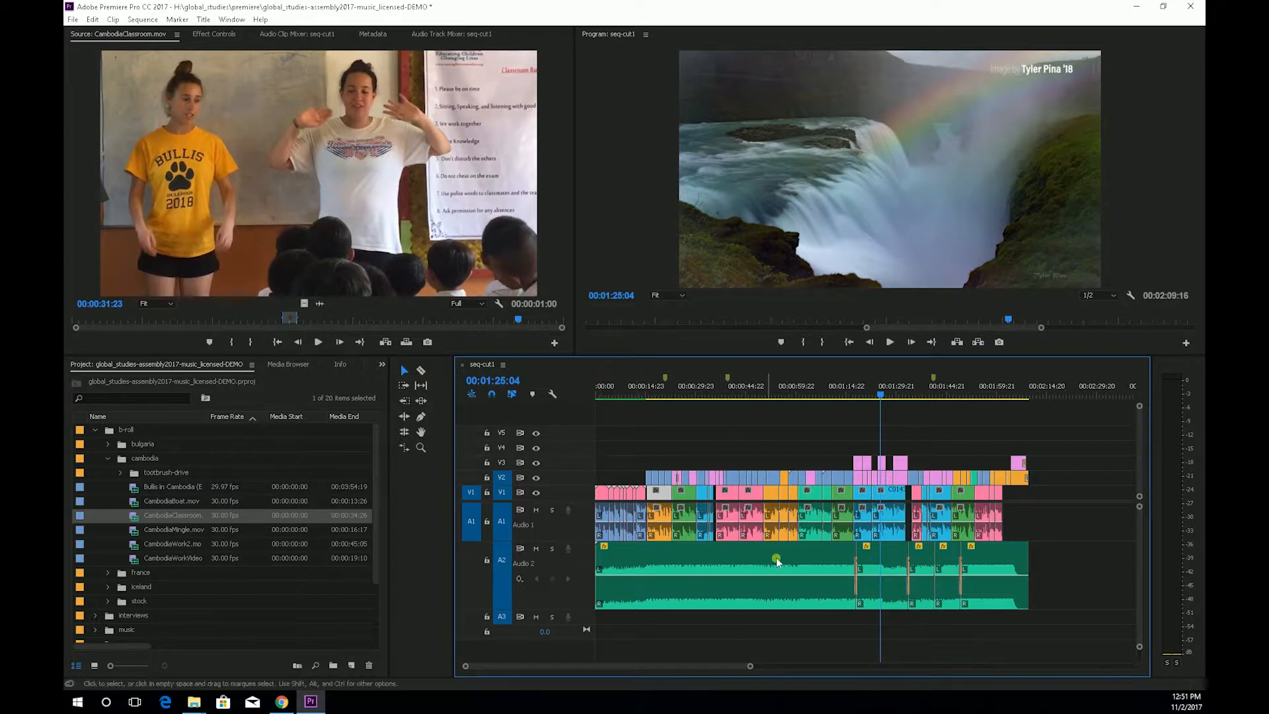
- Play the sequence from 00:00:35:01, solo the A1 interview audio during playback, and turn the solo off after stopping
{"action": "left_click", "coordinate": [712, 390]}
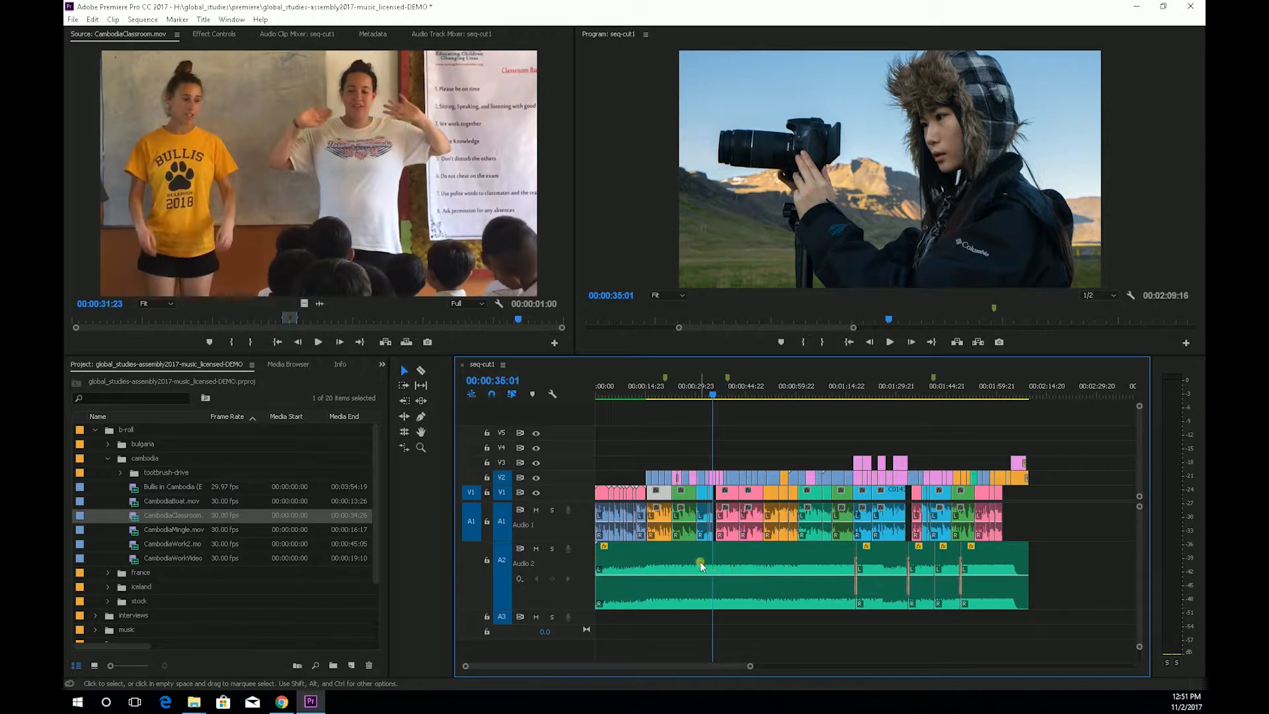
{"action": "key", "text": "space"}
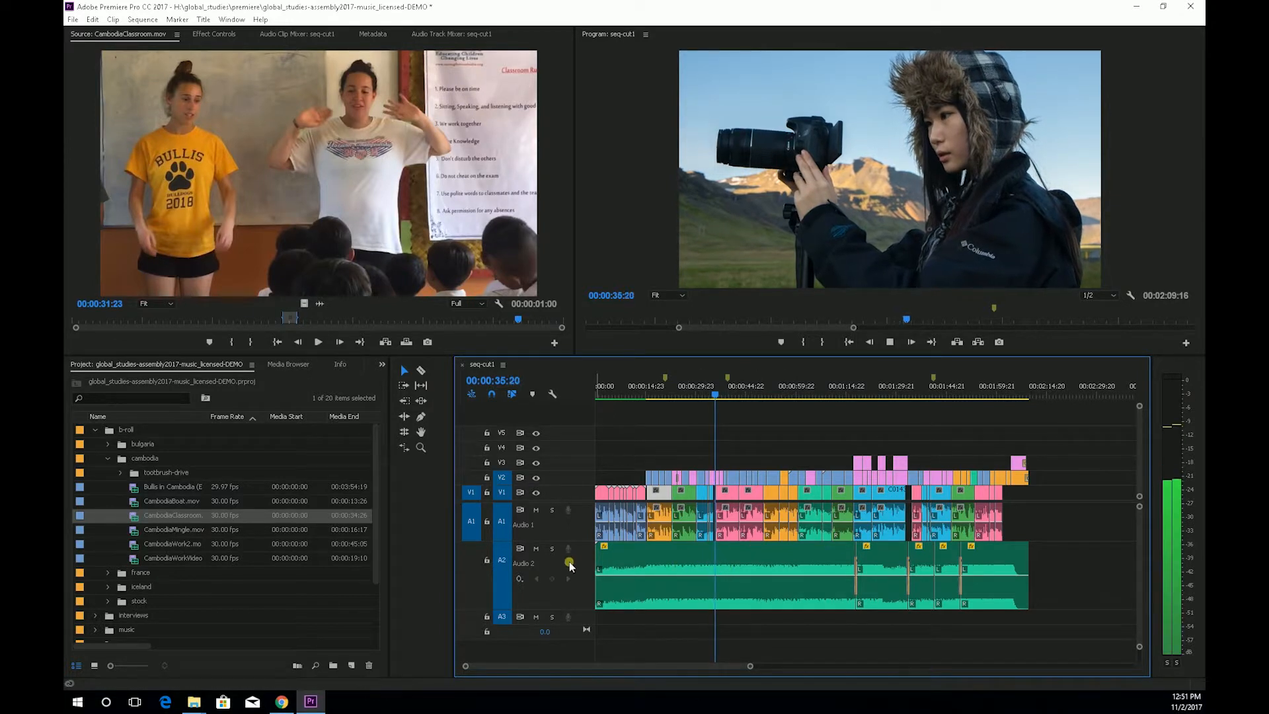
{"action": "left_click", "coordinate": [552, 510]}
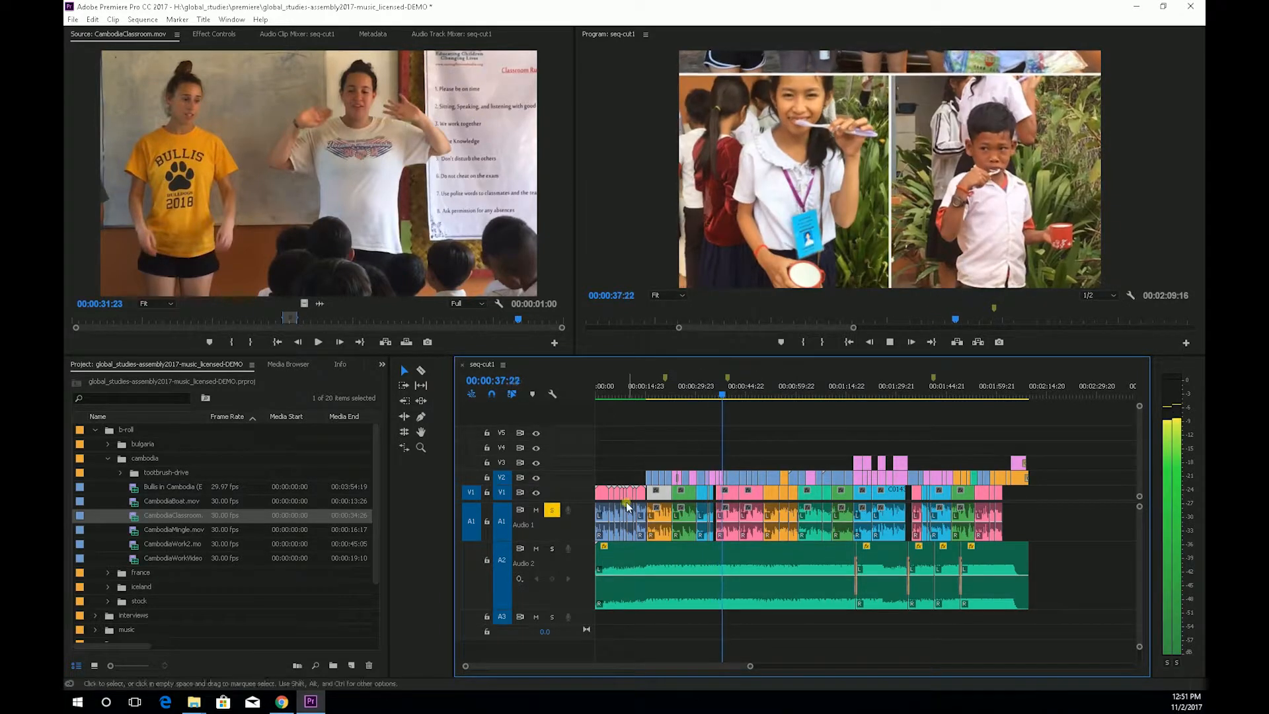
{"action": "key", "text": "space"}
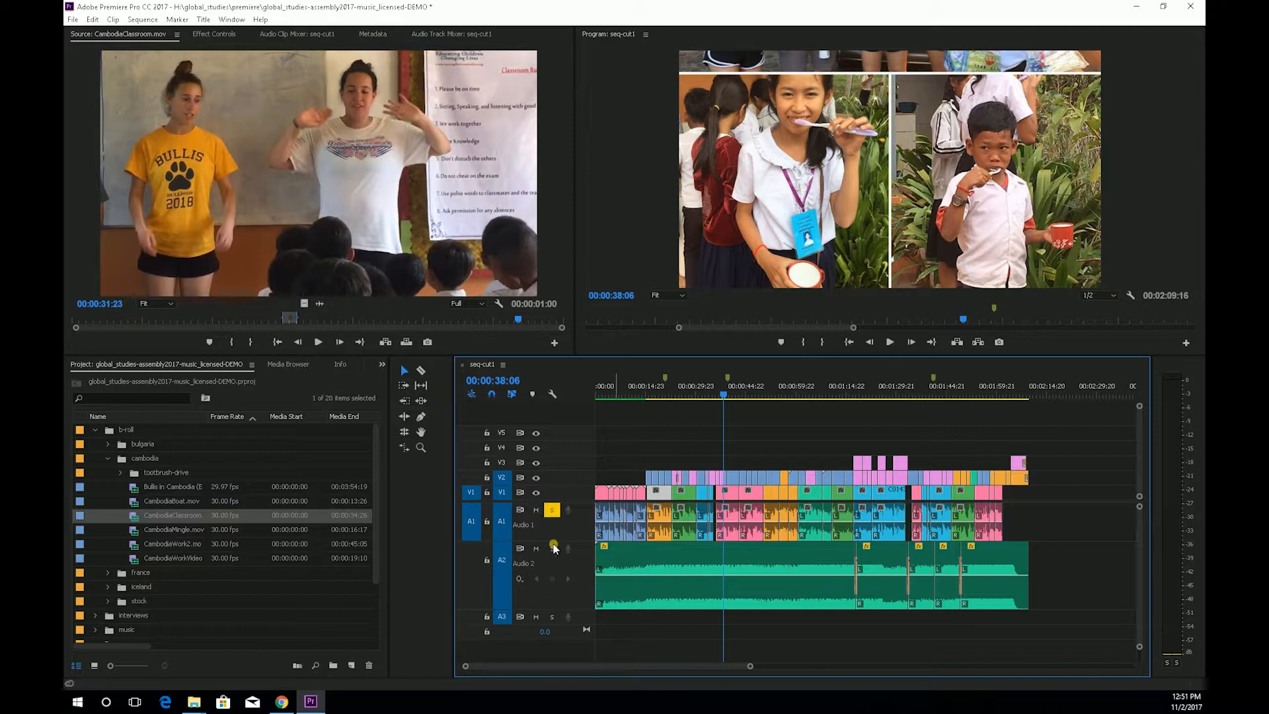
{"action": "left_click", "coordinate": [552, 510]}
- Play a short stretch of the sequence with the A2 music track muted, and unmute the track after stopping
{"action": "left_click", "coordinate": [537, 550]}
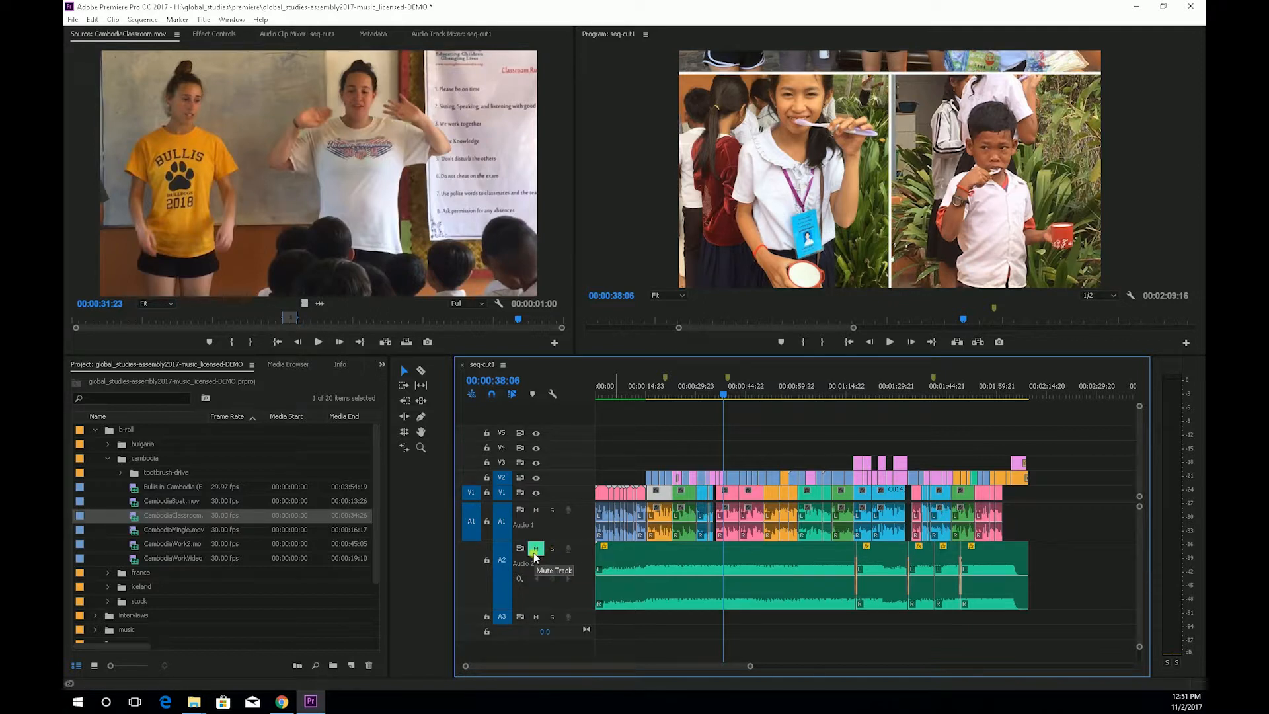
{"action": "key", "text": "space"}
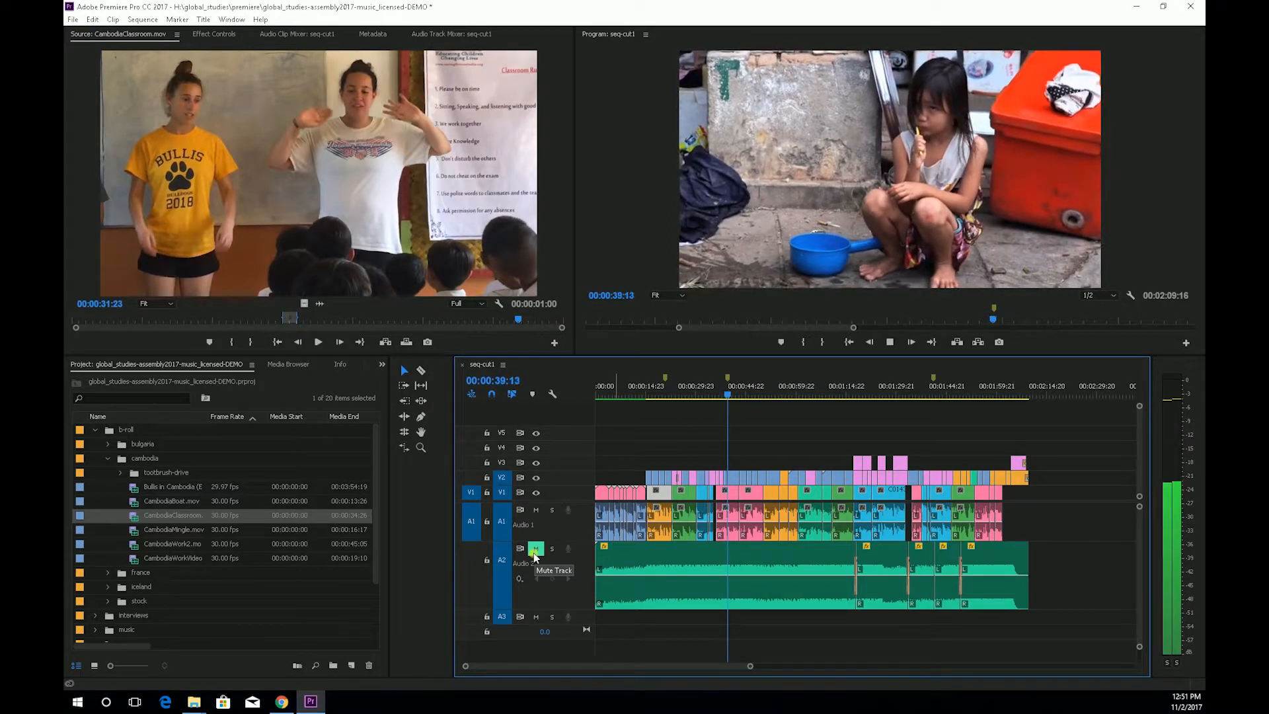
{"action": "key", "text": "space"}
{"action": "left_click", "coordinate": [534, 550]}
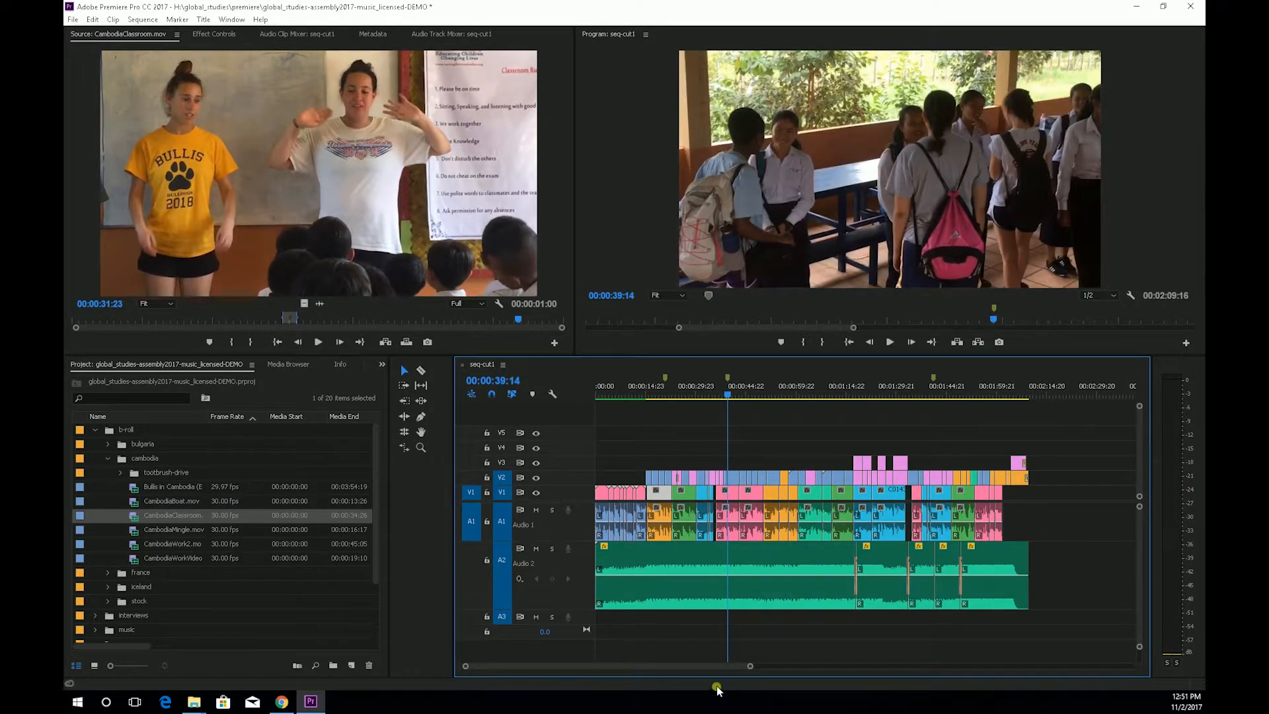
- Try moving b-roll clips near 00:00:41:10 from V2 up to V3 and V4, and undo the moves
{"action": "left_click", "coordinate": [734, 389]}
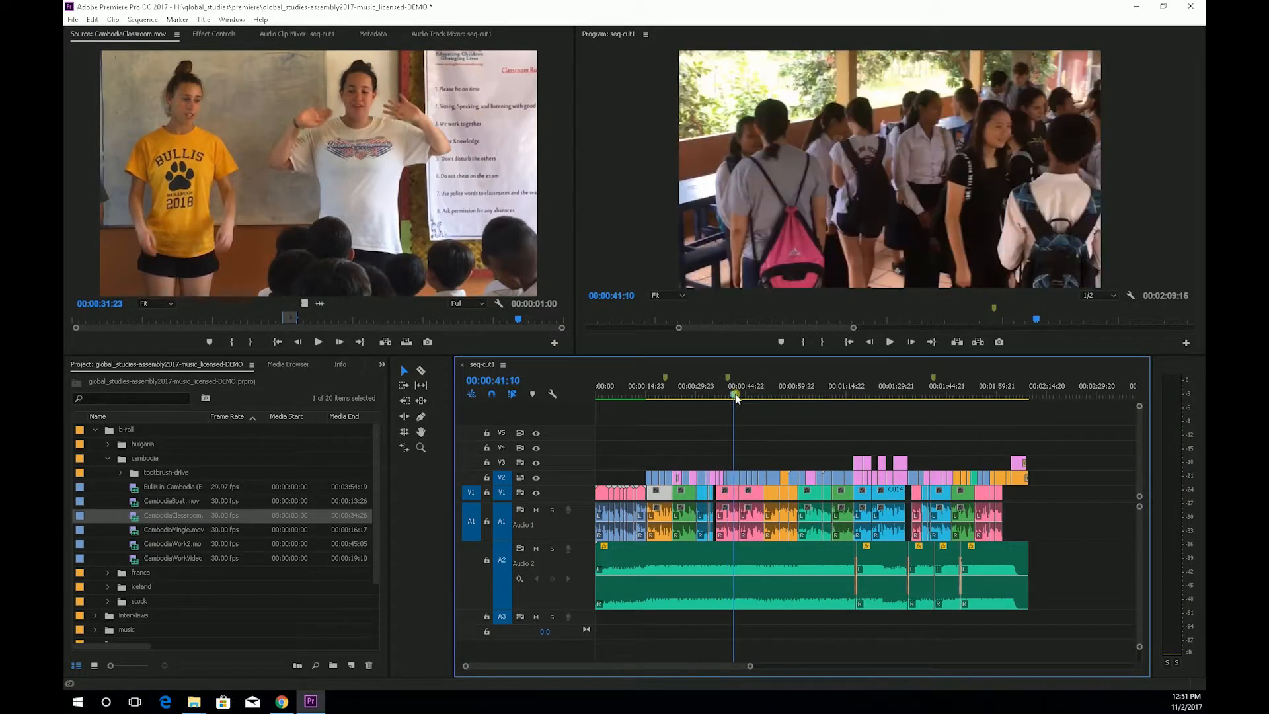
{"action": "left_click_drag", "start_coordinate": [722, 480], "coordinate": [757, 450]}
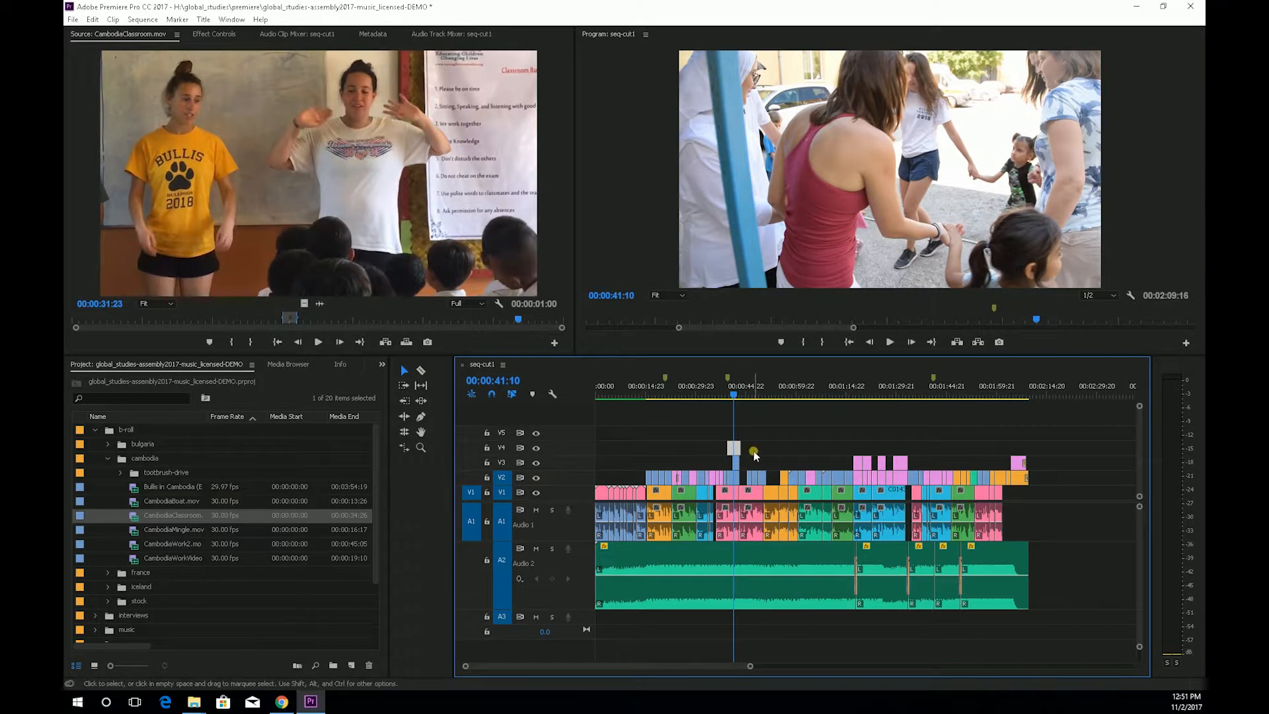
{"action": "key", "text": "ctrl+z"}
{"action": "key", "text": "ctrl+z"}
{"action": "key", "text": "ctrl+z"}
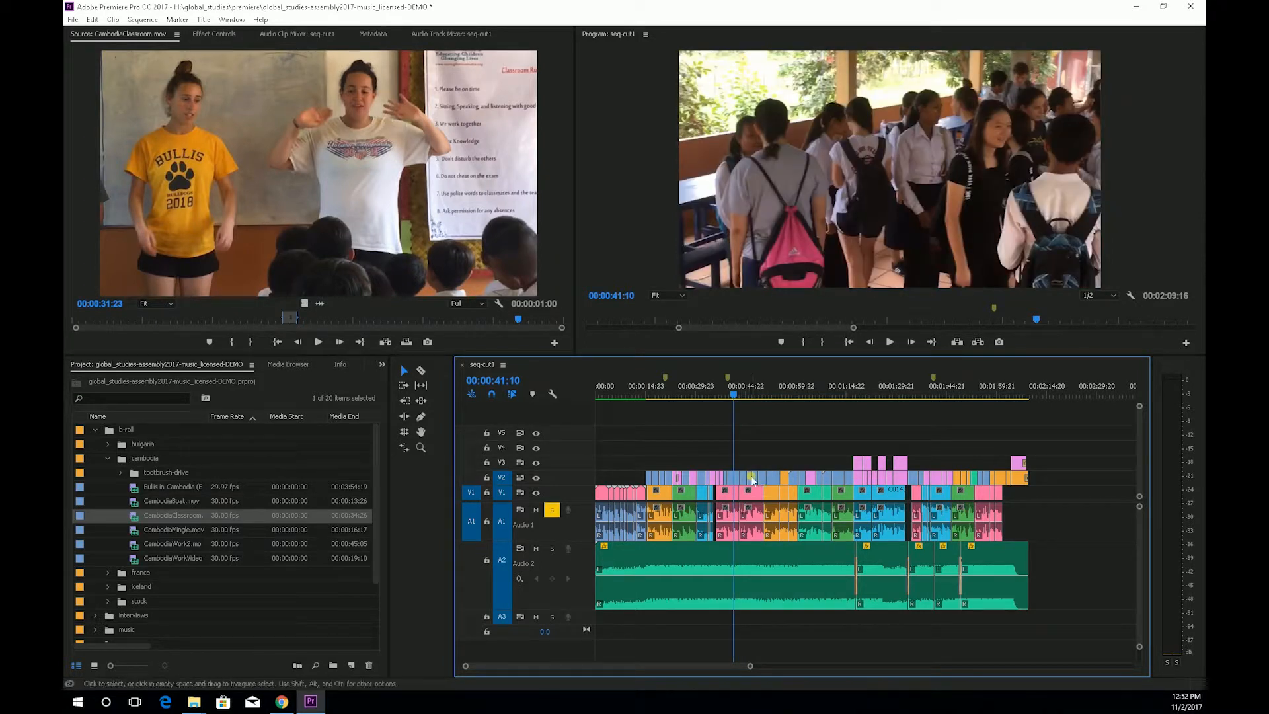
{"action": "key", "text": "ctrl+z"}
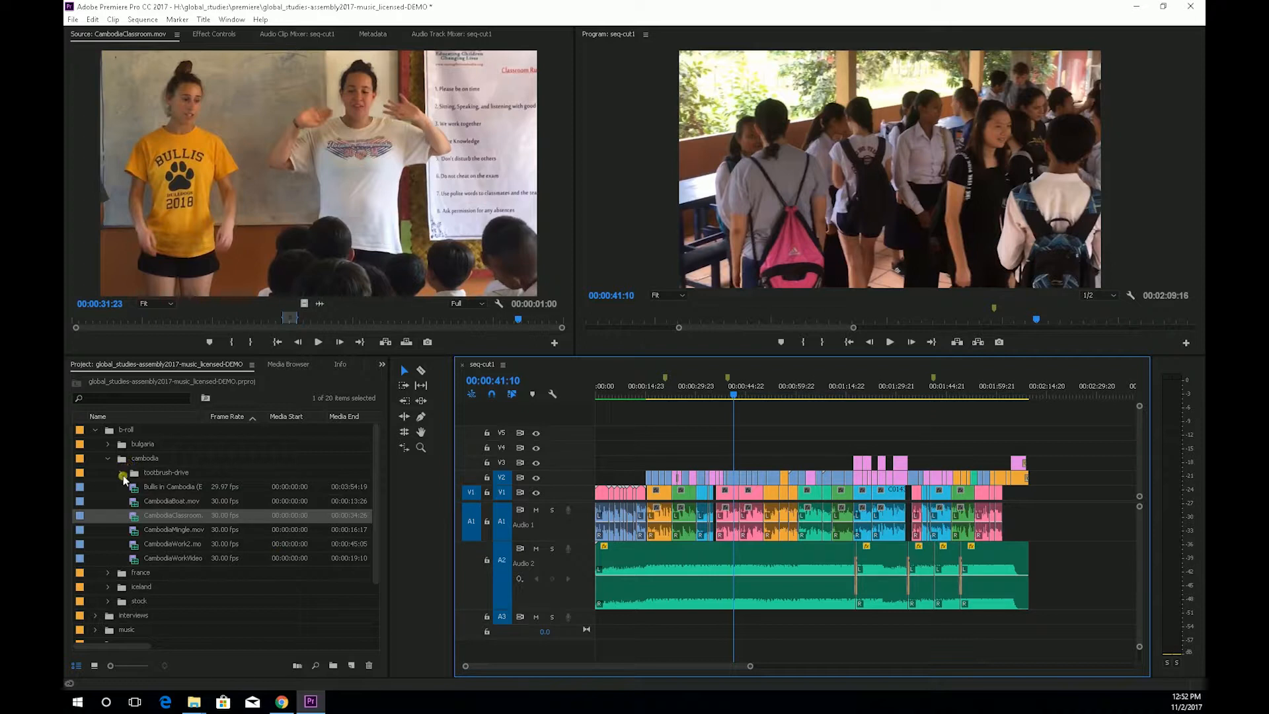
- Collapse the cambodia and b-roll bins, and open seq-interview-prep with the whole sequence fitted in the timeline view
{"action": "left_click", "coordinate": [107, 458]}
{"action": "left_click", "coordinate": [96, 430]}
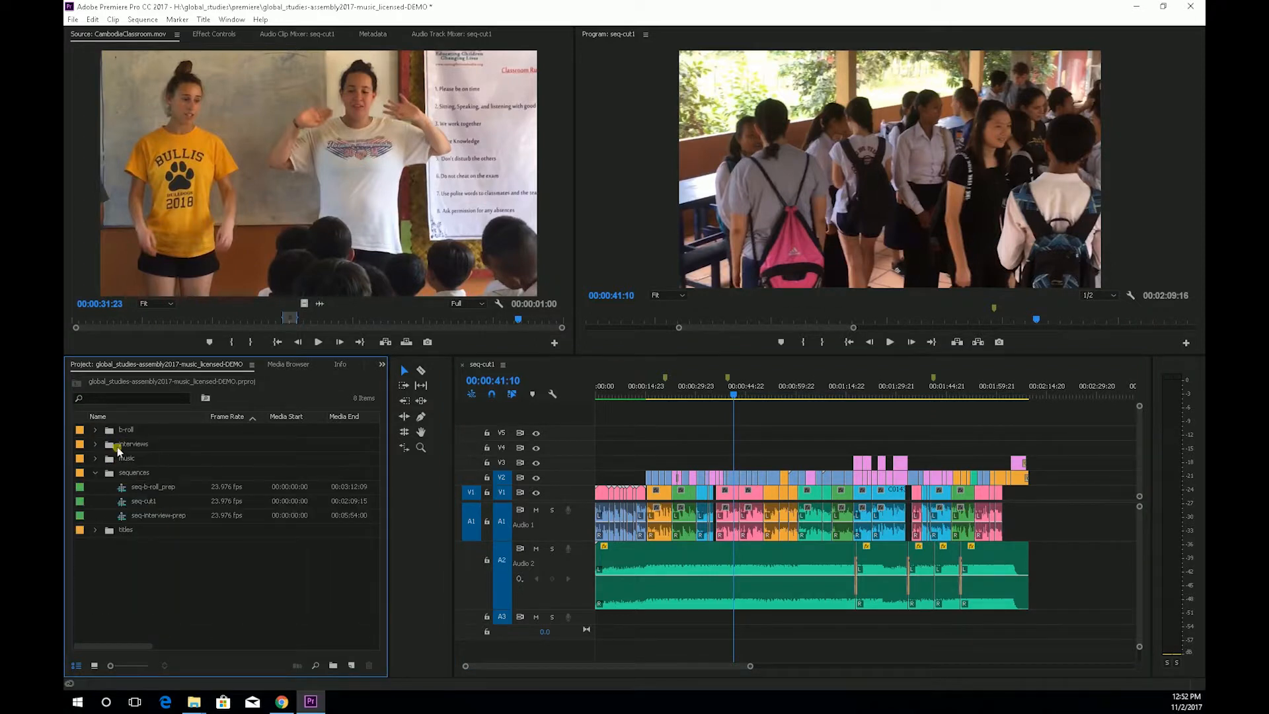
{"action": "double_click", "coordinate": [119, 515]}
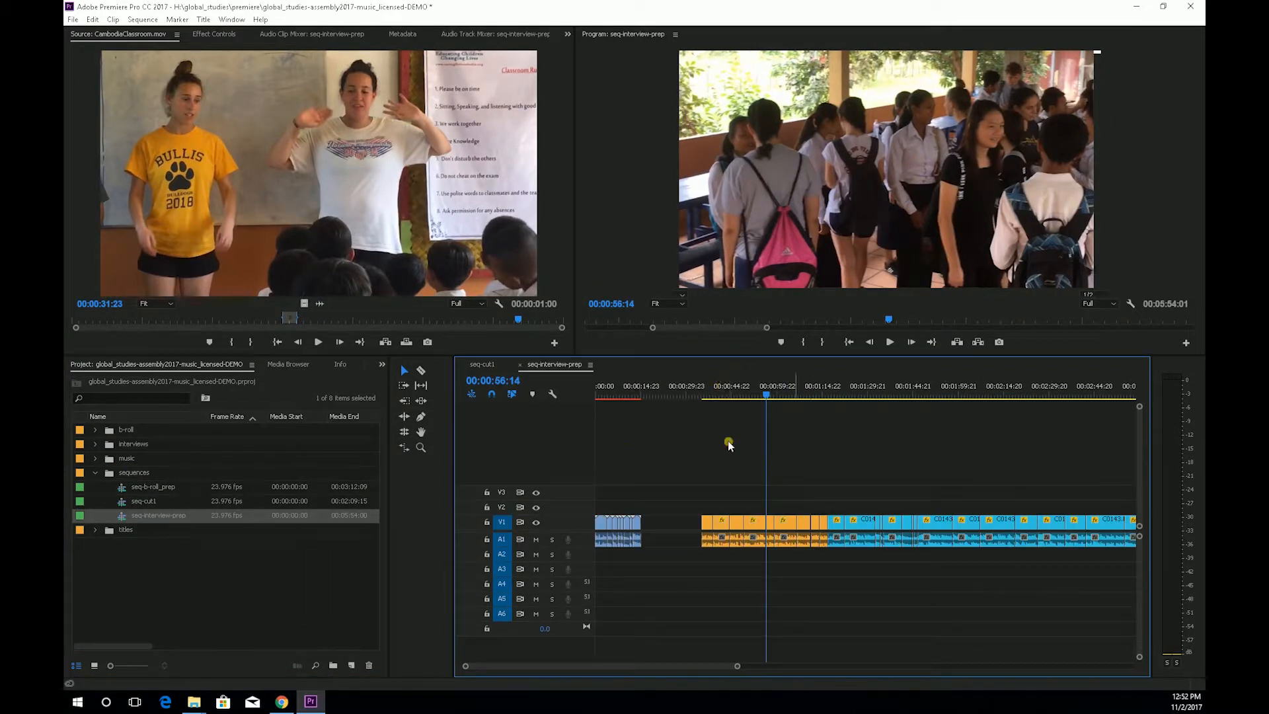
{"action": "key", "text": "minus"}
{"action": "key", "text": "minus"}
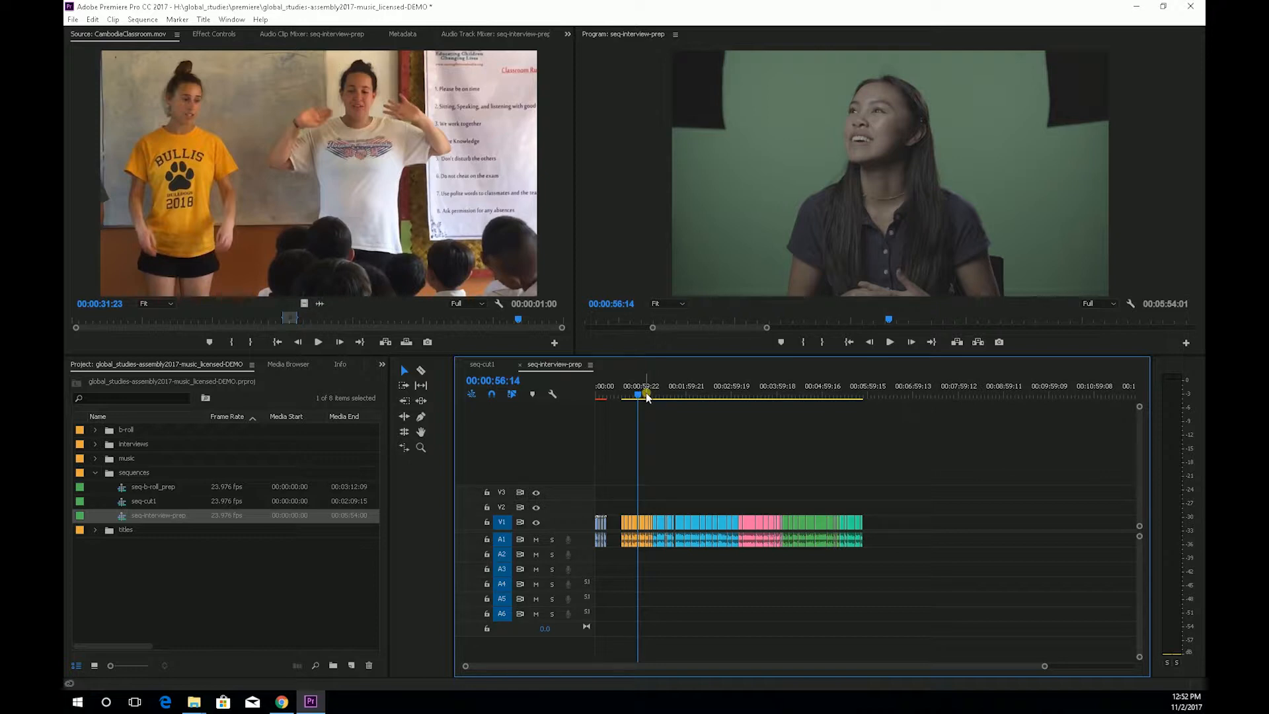
- Skim the colour-coded interview clips of seq-interview-prep at several points, ending with the playhead at 00:02:12:02
{"action": "left_click_drag", "start_coordinate": [647, 395], "coordinate": [628, 396]}
{"action": "left_click", "coordinate": [643, 391]}
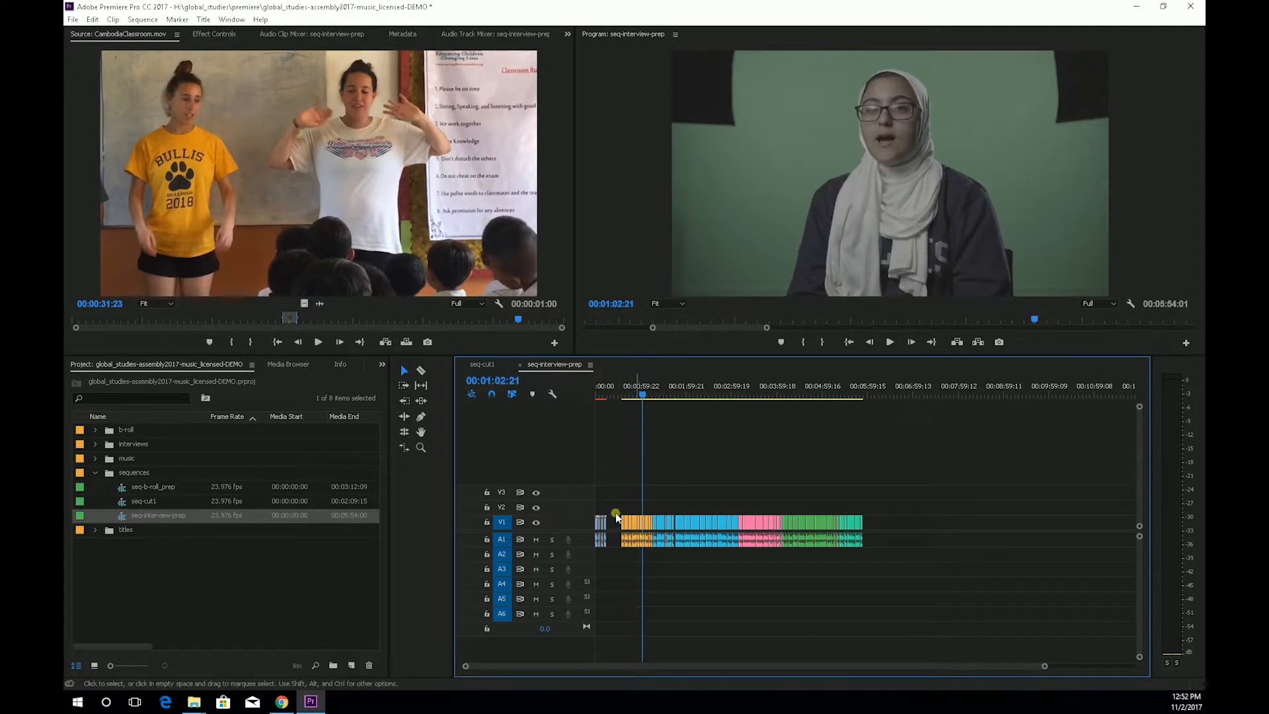
{"action": "left_click", "coordinate": [659, 391]}
{"action": "left_click", "coordinate": [719, 394]}
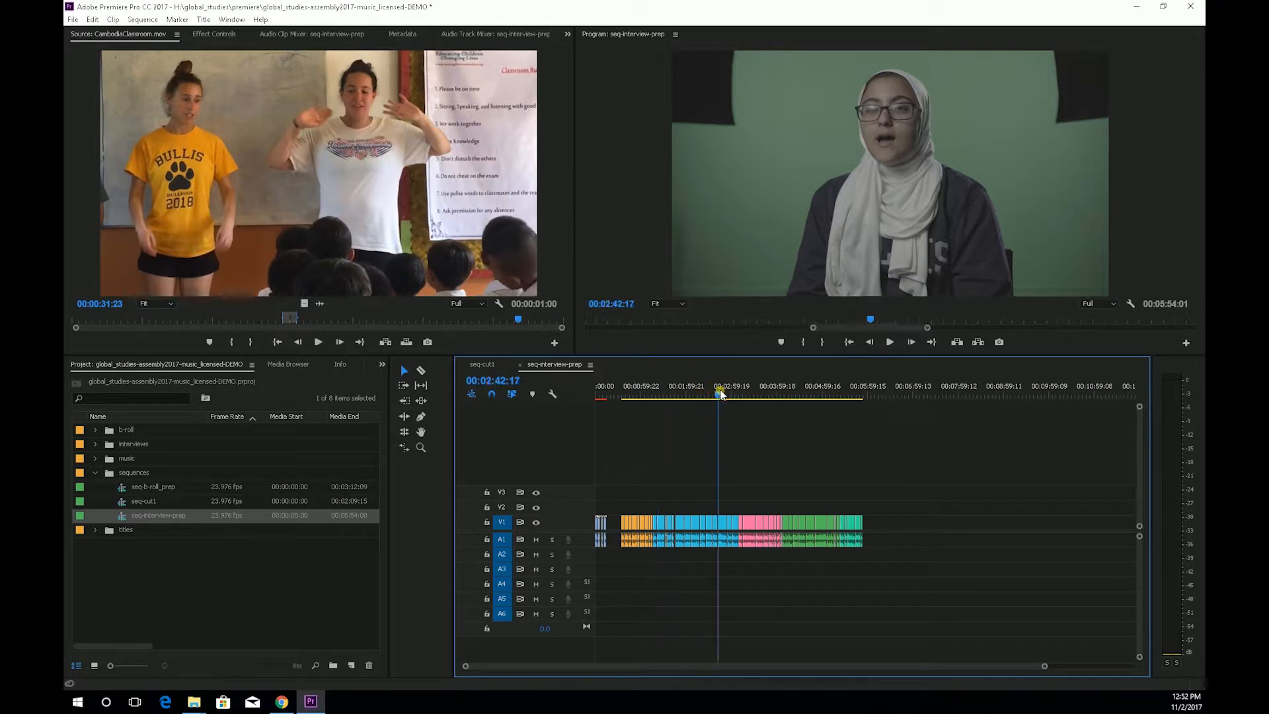
{"action": "left_click", "coordinate": [675, 391]}
{"action": "left_click", "coordinate": [660, 391]}
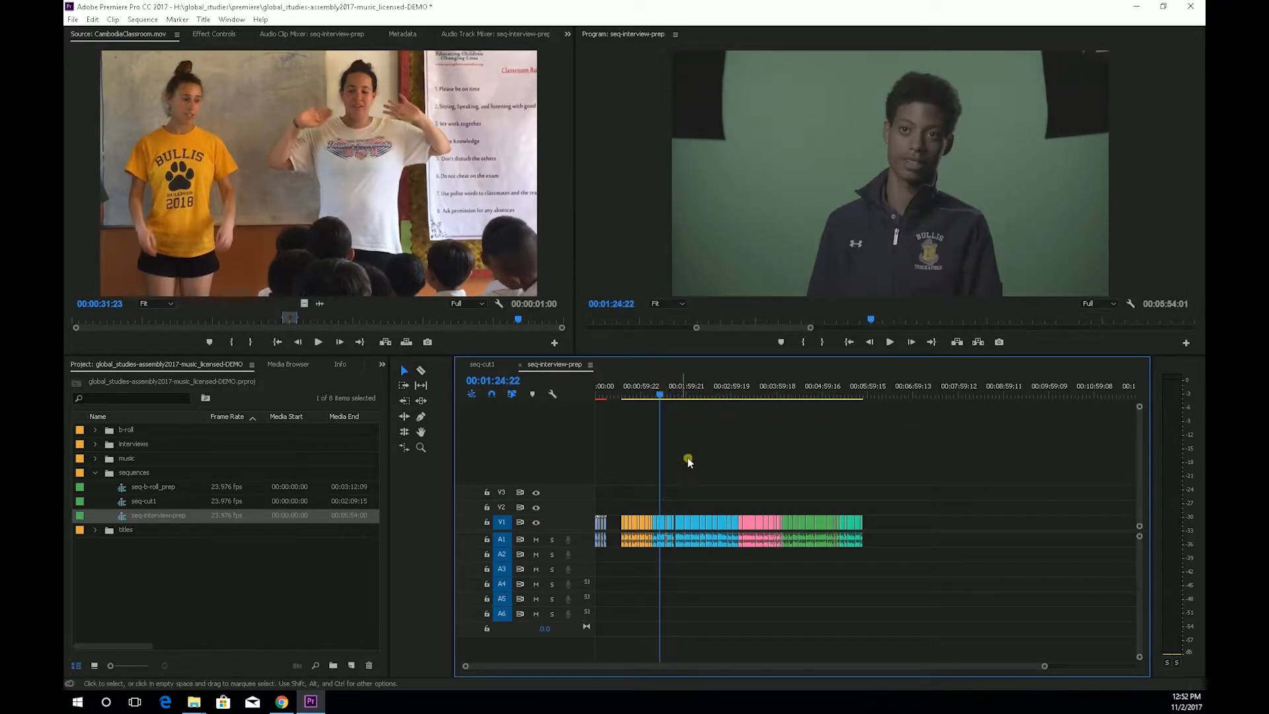
{"action": "left_click", "coordinate": [721, 391]}
{"action": "left_click", "coordinate": [697, 393]}
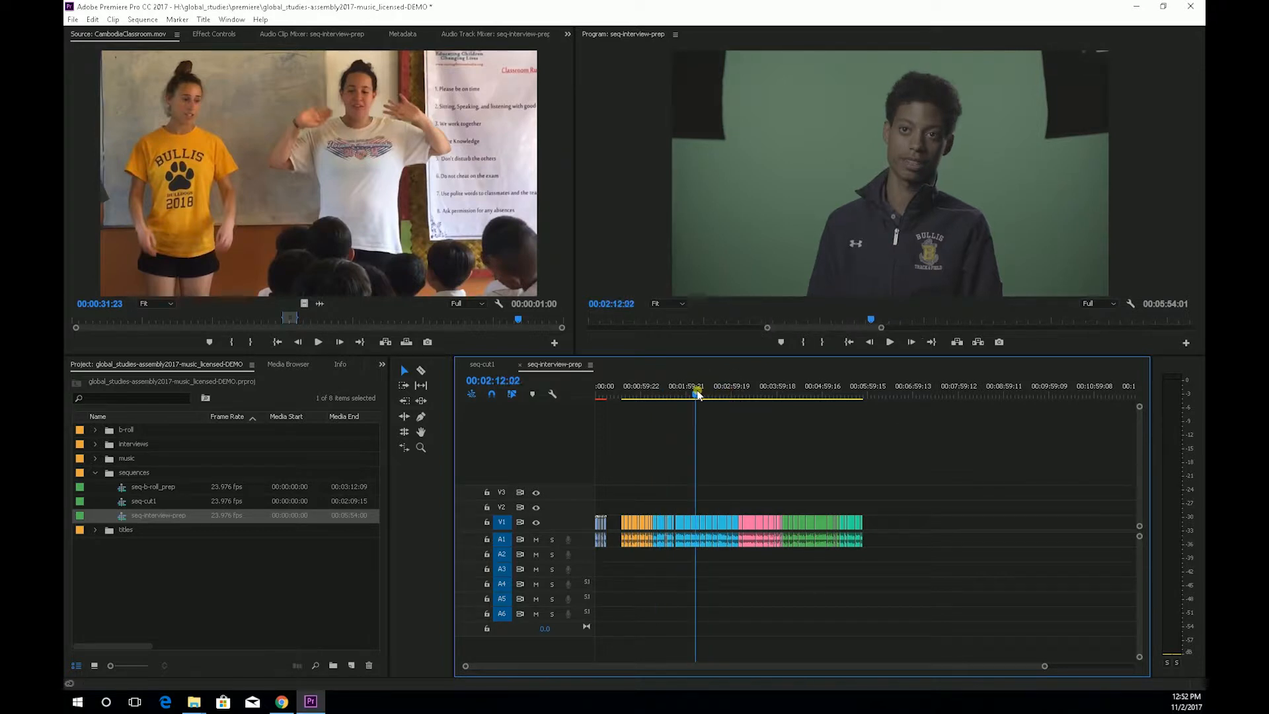
- Assign the Cerulean label colour to the V1 interview clip at 00:02:12:02
{"action": "right_click", "coordinate": [696, 522]}
{"action": "mouse_move", "coordinate": [826, 408]}
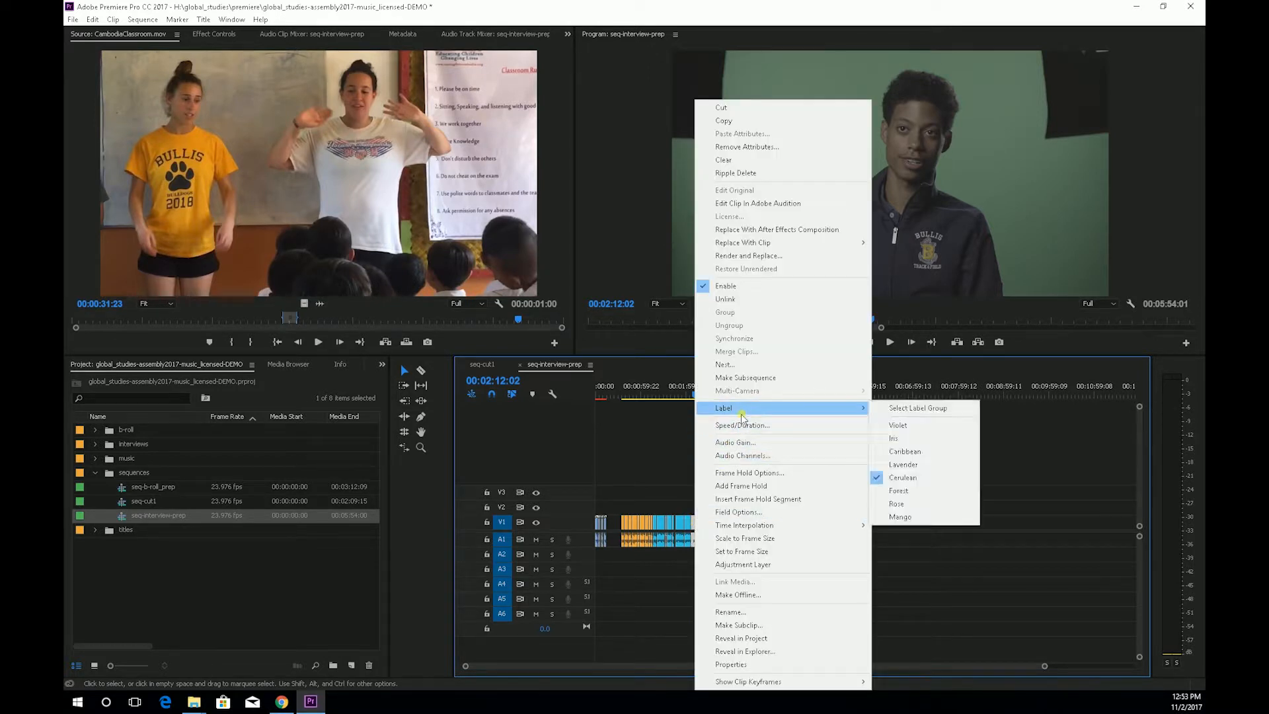
{"action": "left_click", "coordinate": [939, 481]}
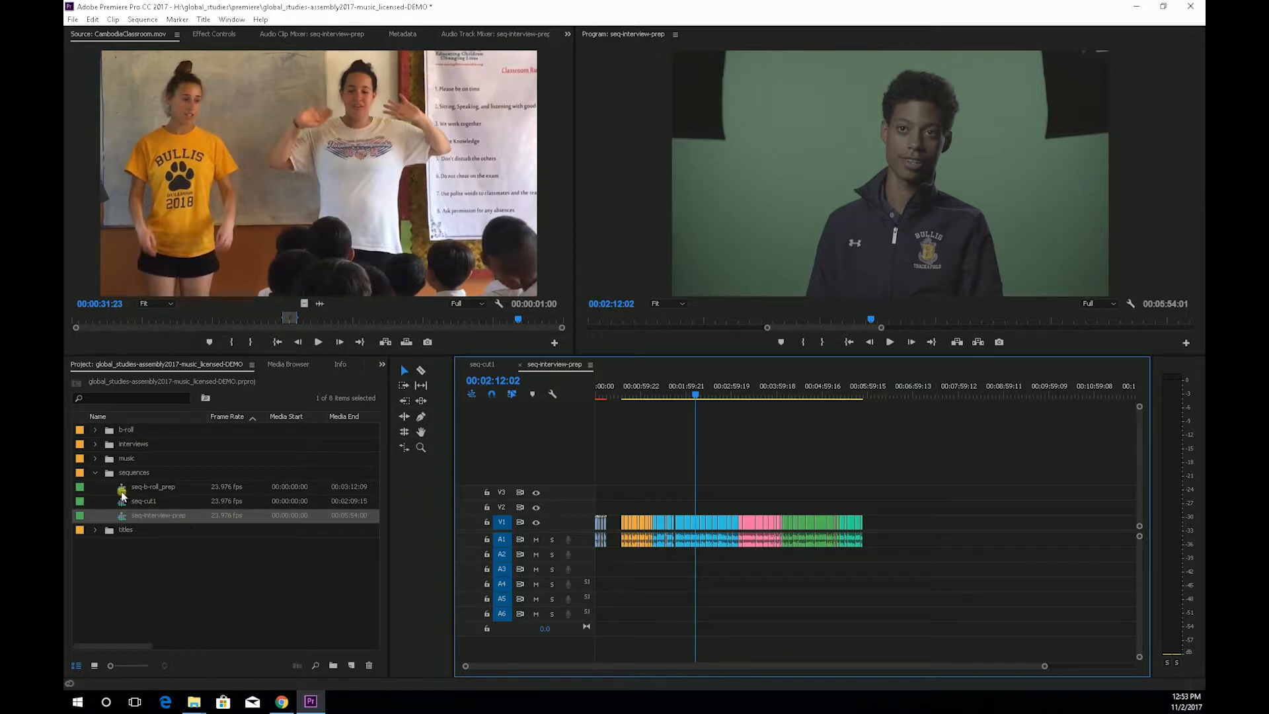
- Open the seq-b-roll_prep sequence and skim its photos up to 00:01:41:21
{"action": "double_click", "coordinate": [123, 487]}
{"action": "left_click_drag", "start_coordinate": [665, 390], "coordinate": [717, 390]}
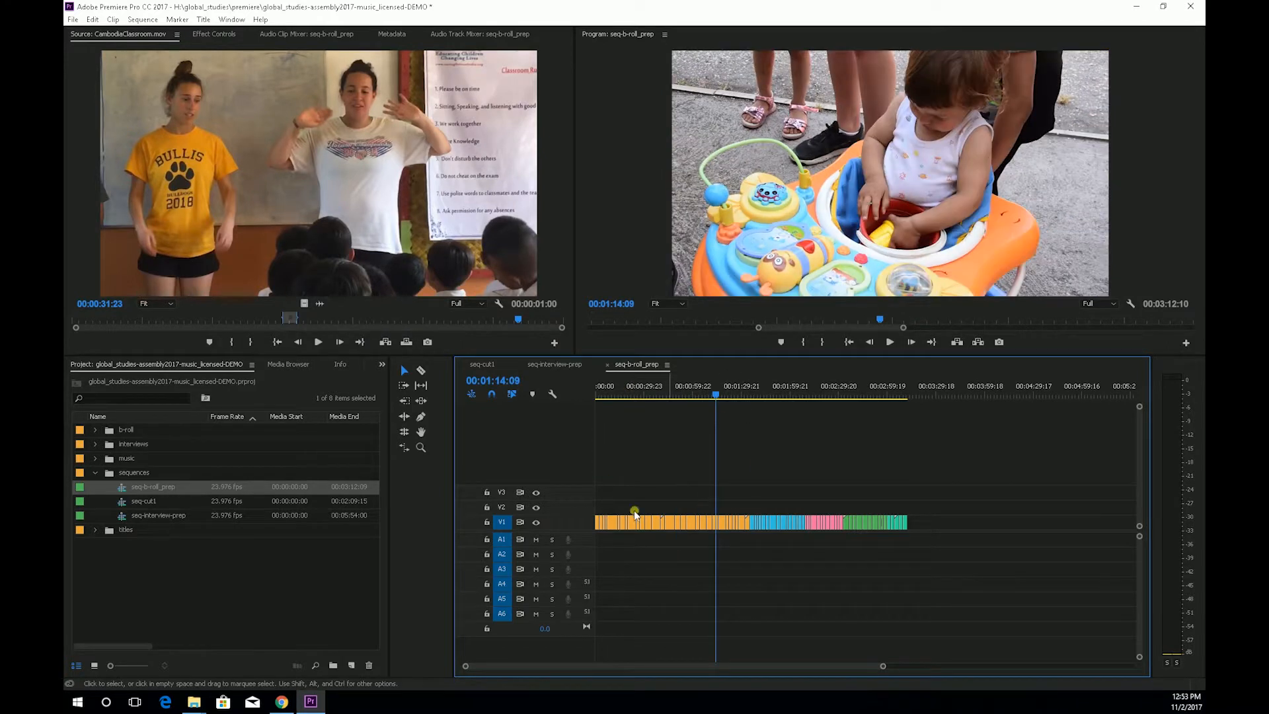
{"action": "left_click", "coordinate": [760, 391]}
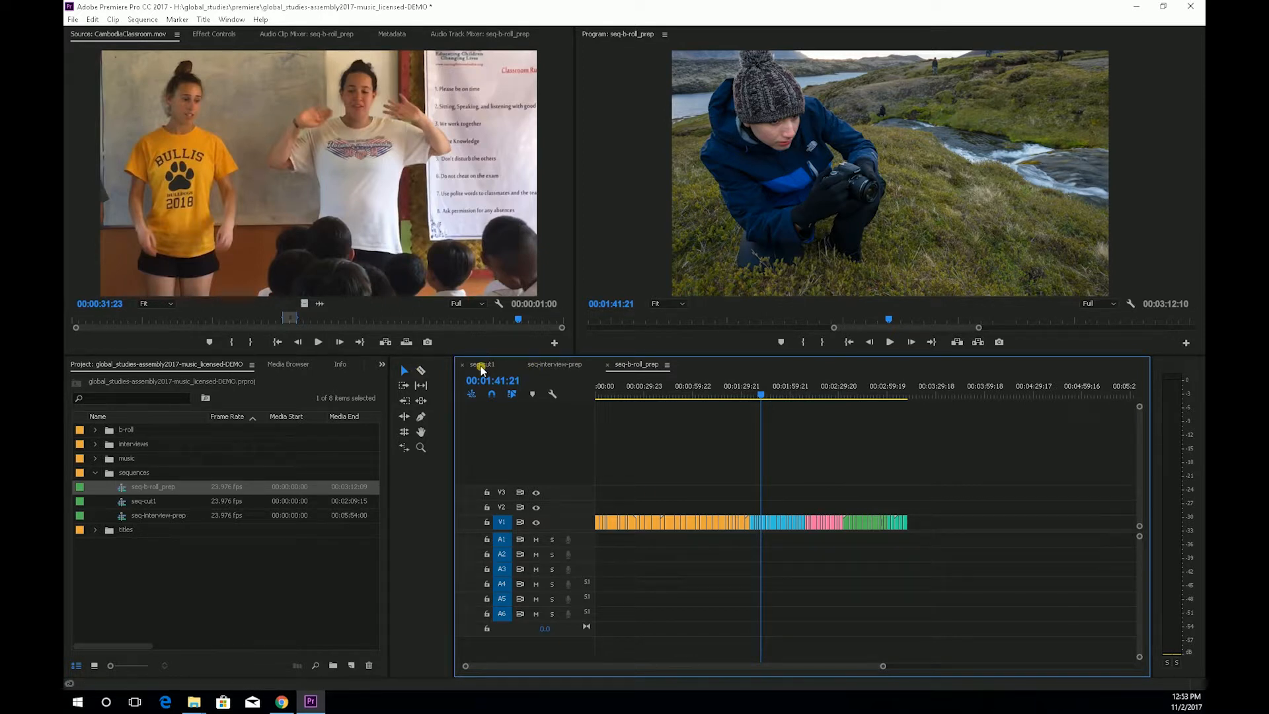
- Switch by way of seq-interview-prep back to seq-cut1 and select the first orange interview clip after the playhead on V1
{"action": "left_click", "coordinate": [549, 365]}
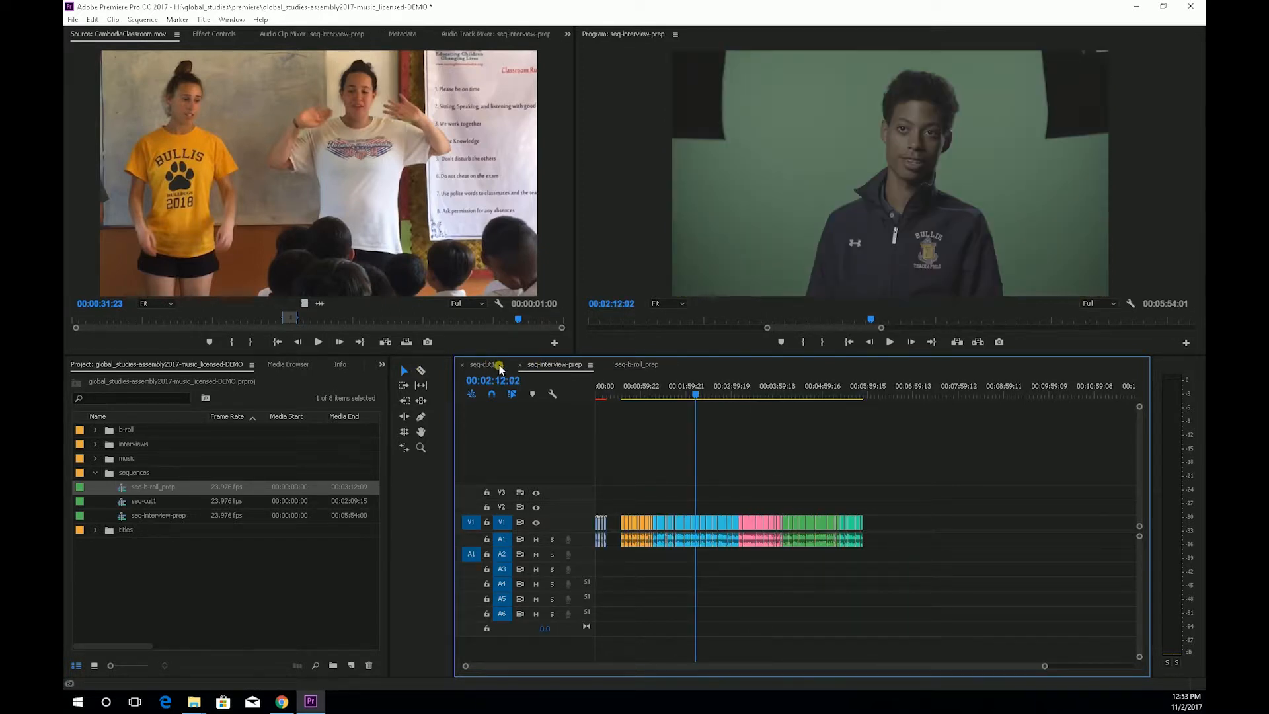
{"action": "left_click", "coordinate": [499, 365]}
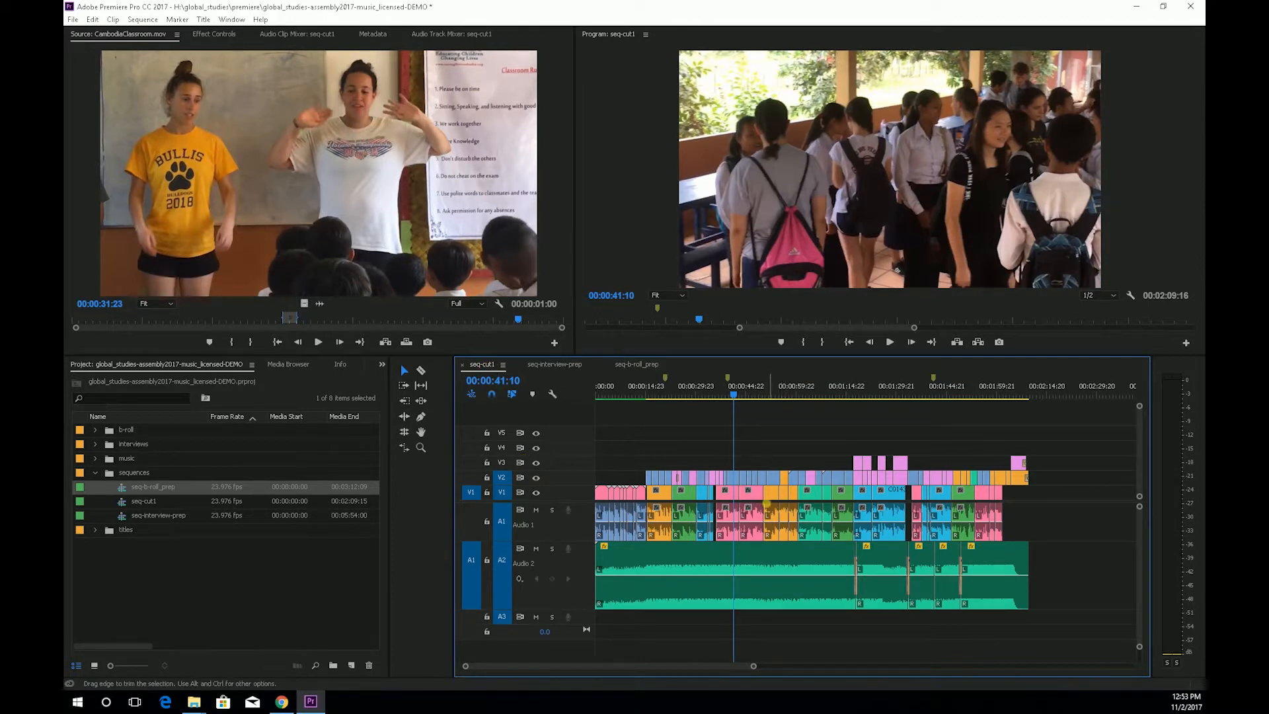
{"action": "left_click", "coordinate": [771, 493]}
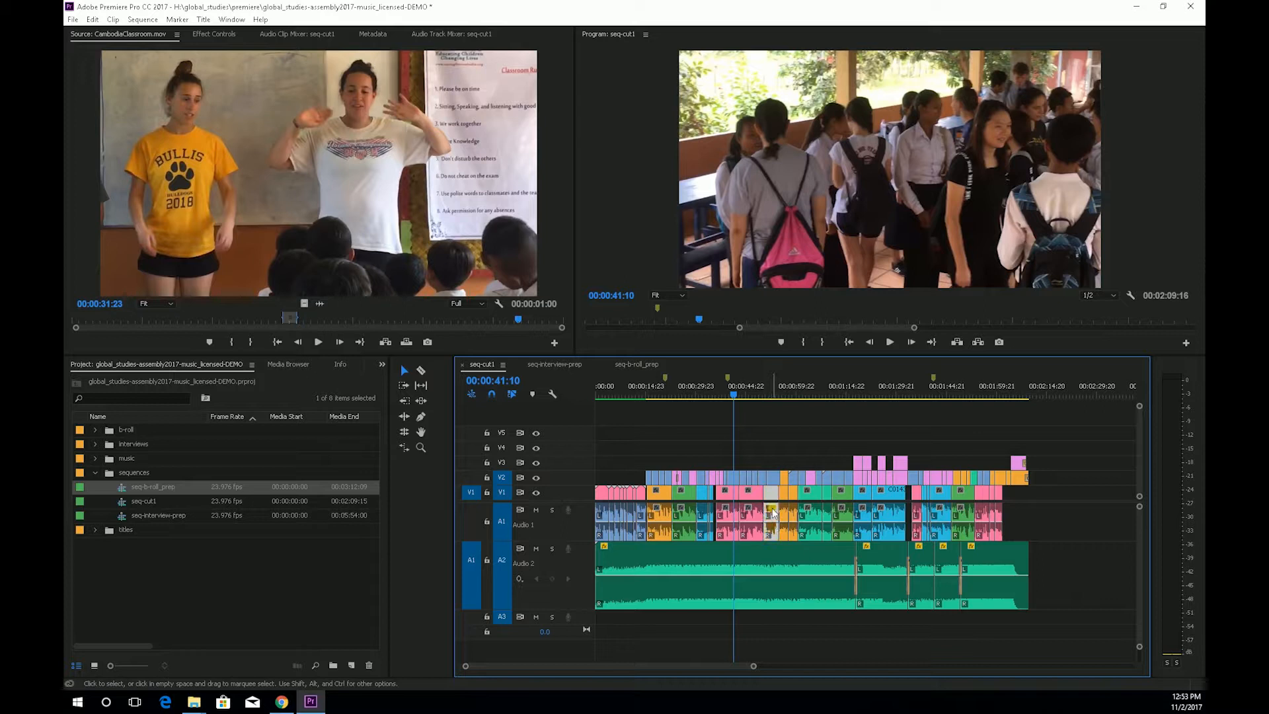
- Return to seq-b-roll_prep and scrub its orange-labelled photos, leaving the playhead at 00:01:03:01
{"action": "left_click", "coordinate": [632, 365]}
{"action": "mouse_move", "coordinate": [727, 388]}
{"action": "left_mouse_down"}
{"action": "mouse_move", "coordinate": [601, 396]}
{"action": "mouse_move", "coordinate": [740, 395]}
{"action": "left_mouse_up"}
{"action": "left_click", "coordinate": [697, 393]}
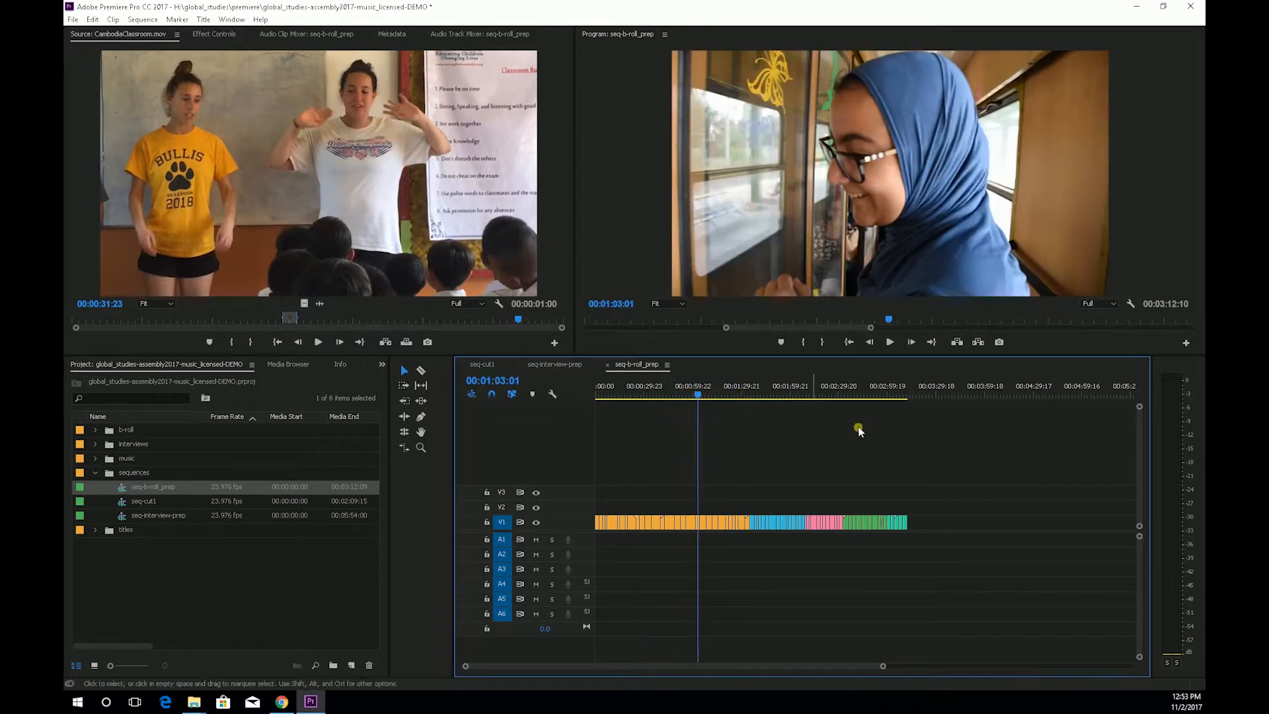
- Compare the lengths of seq-interview-prep, seq-cut1 and seq-b-roll_prep by placing the playhead at the end of each sequence
{"action": "left_click", "coordinate": [547, 370]}
{"action": "left_click_drag", "start_coordinate": [874, 397], "coordinate": [864, 396]}
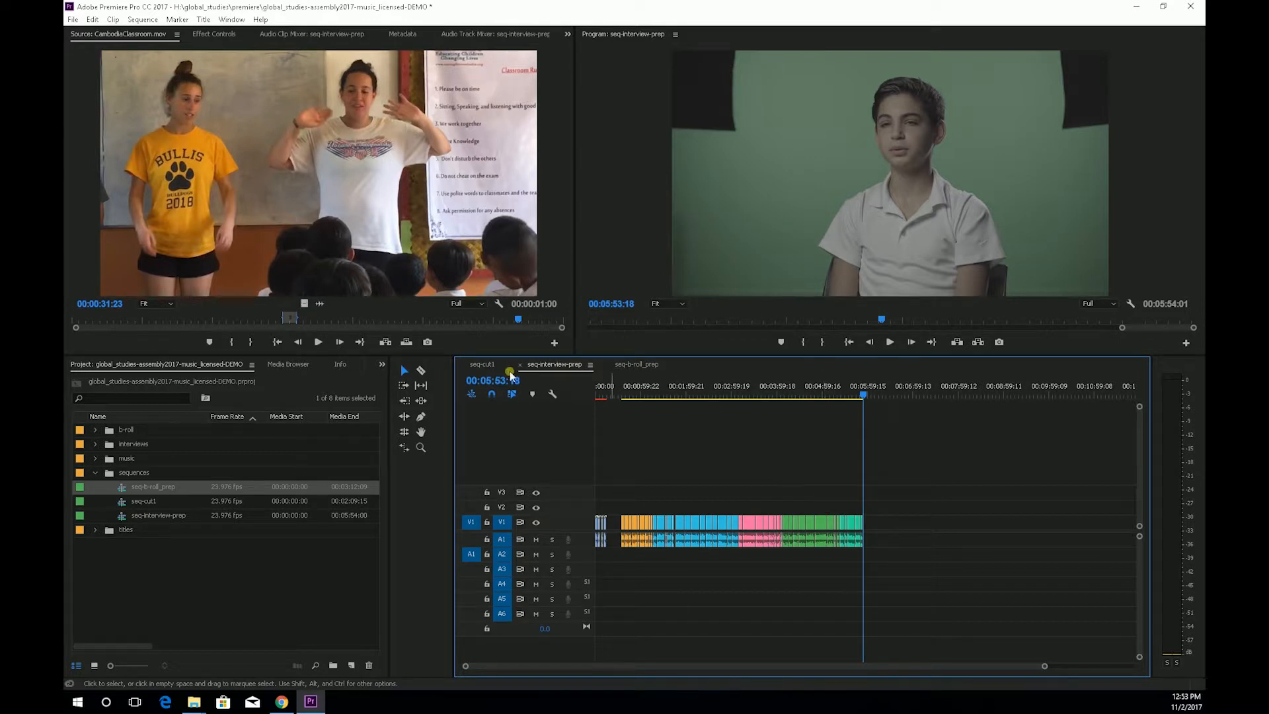
{"action": "left_click", "coordinate": [485, 364]}
{"action": "left_click", "coordinate": [1030, 395]}
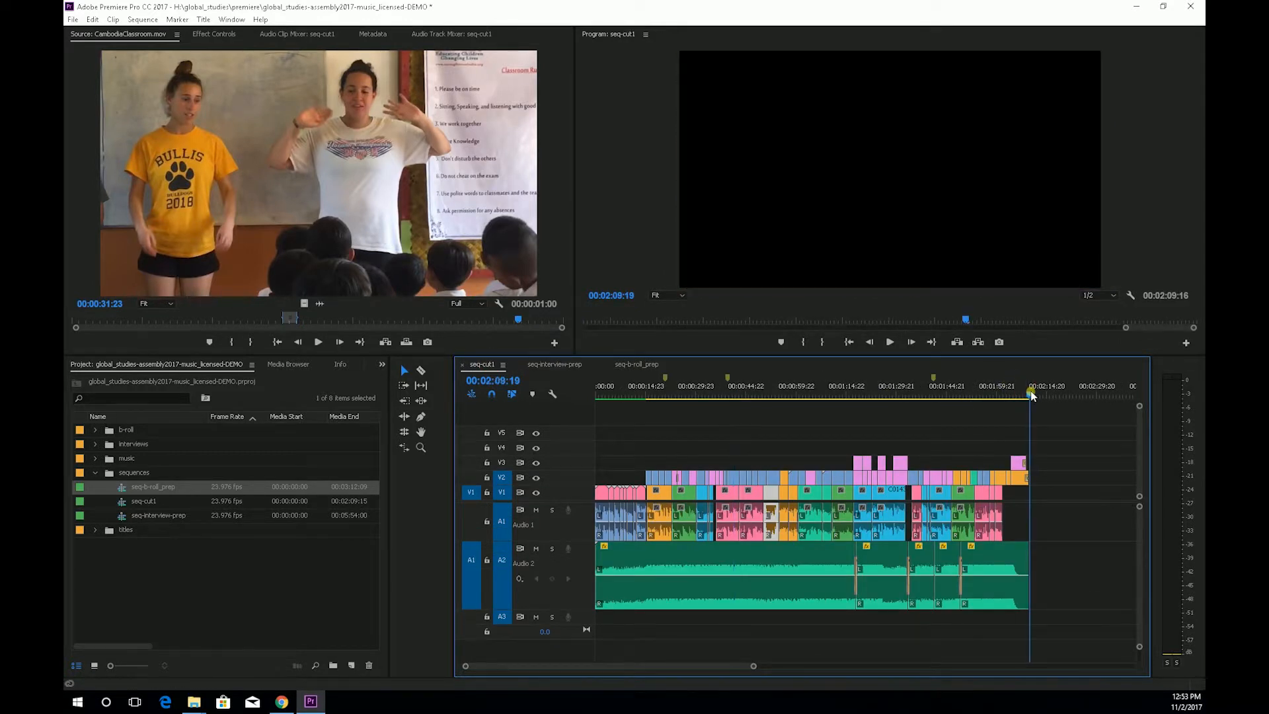
{"action": "left_click", "coordinate": [546, 368]}
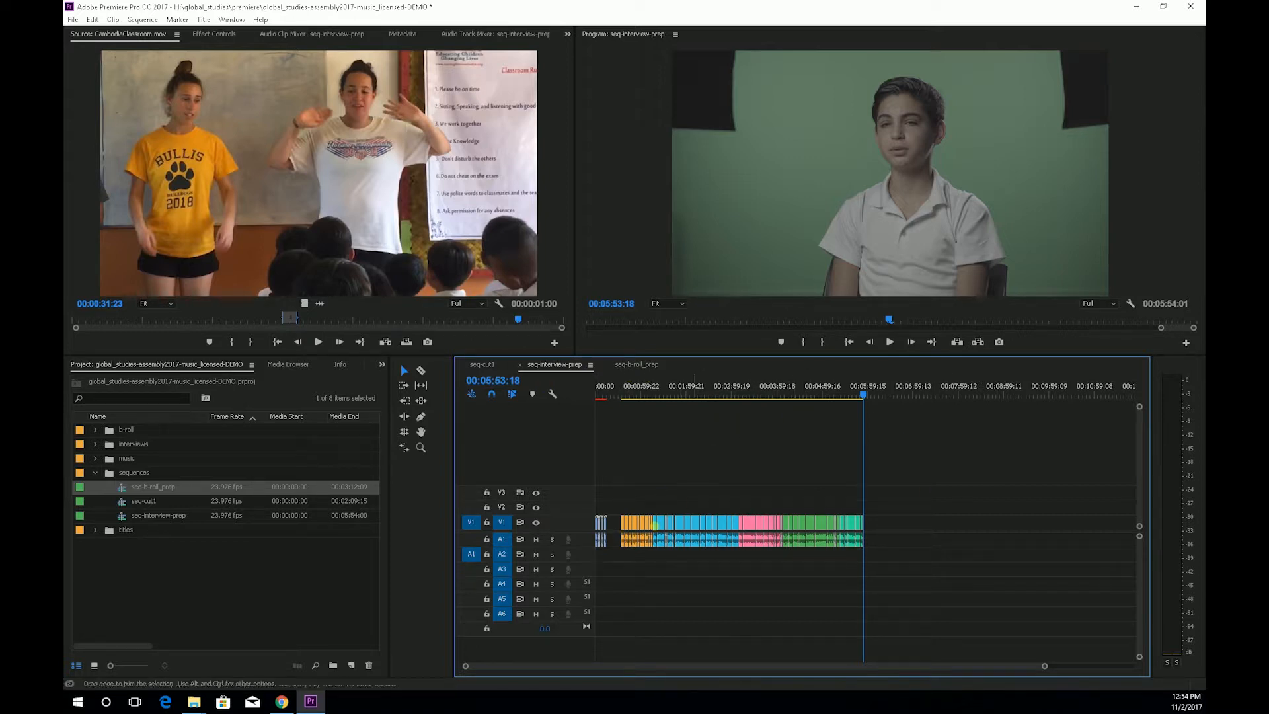
{"action": "left_click", "coordinate": [637, 365]}
{"action": "left_click", "coordinate": [908, 396]}
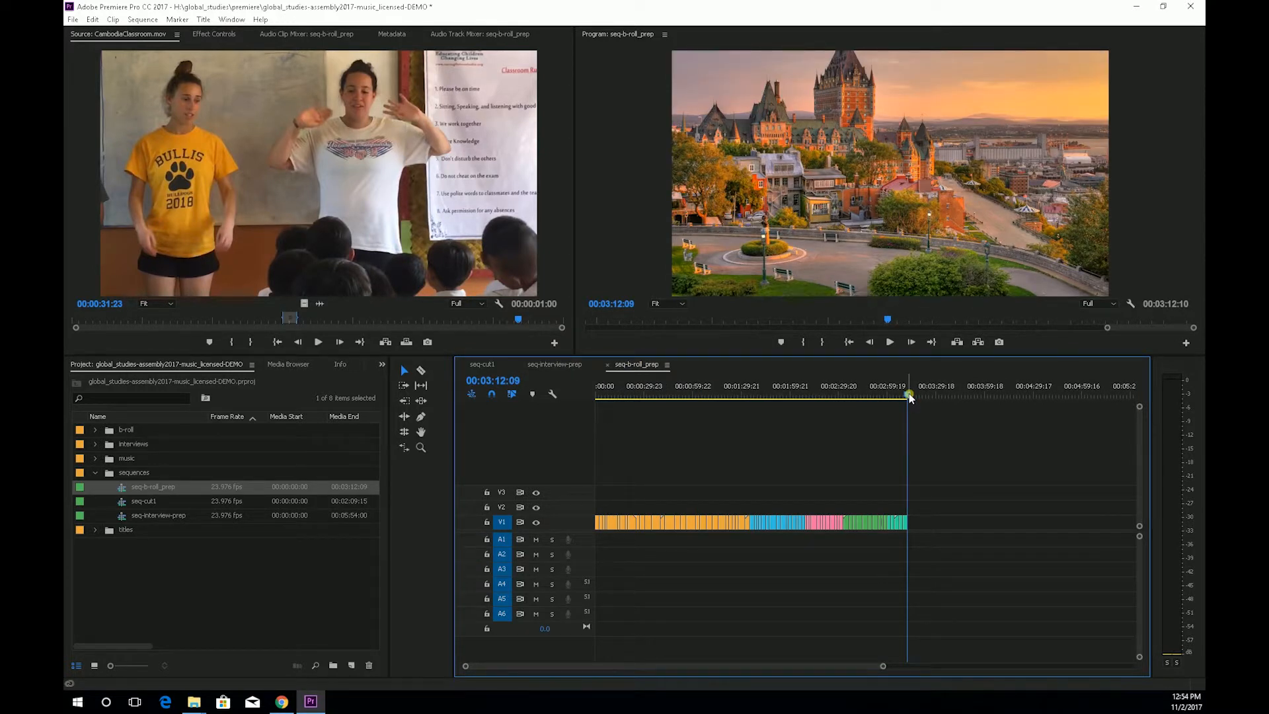
{"action": "left_click", "coordinate": [979, 491]}
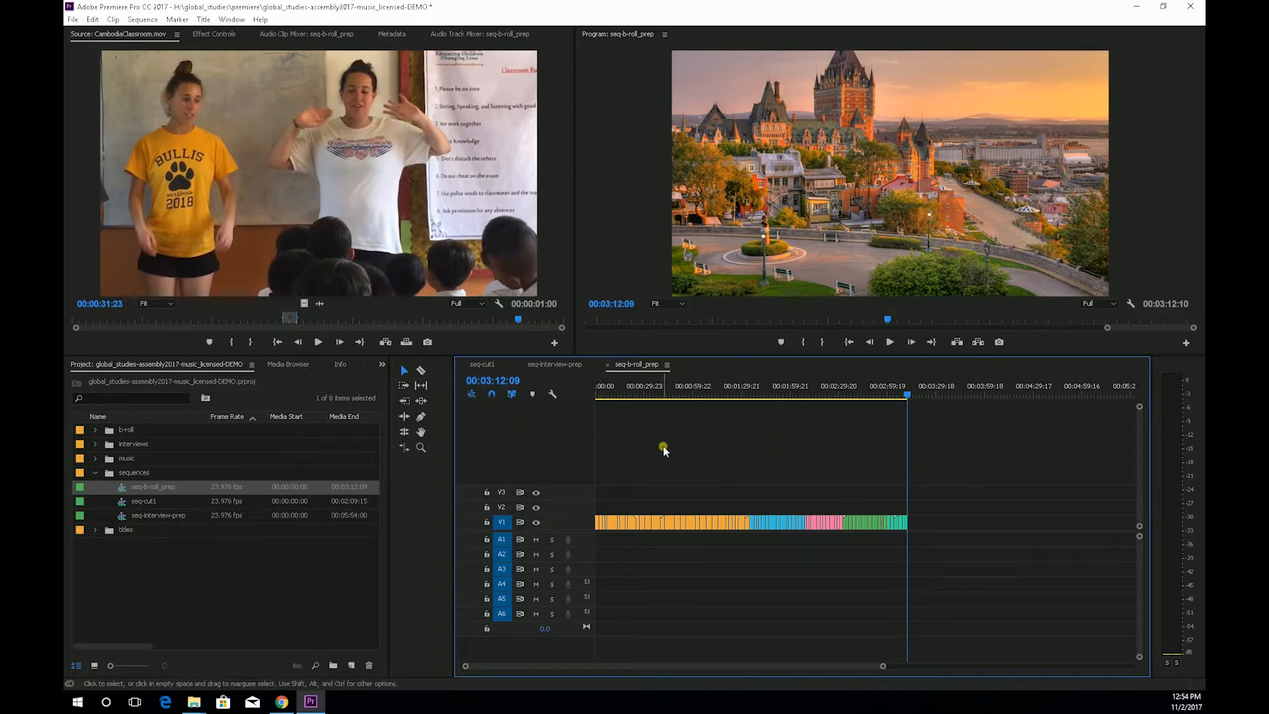
- Skim the differently labelled photo groups across seq-b-roll_prep, ending with the playhead at 00:00:14:07
{"action": "left_click", "coordinate": [689, 389]}
{"action": "left_click_drag", "start_coordinate": [771, 393], "coordinate": [894, 390]}
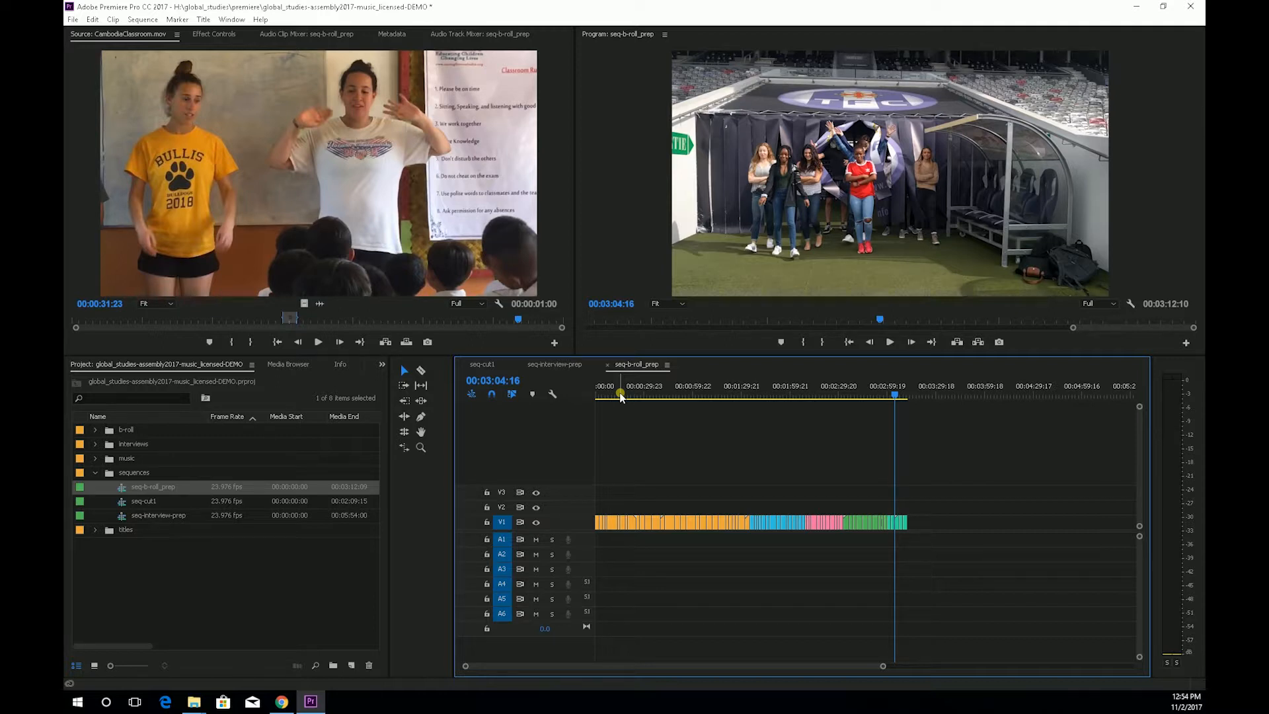
{"action": "left_click", "coordinate": [620, 393]}
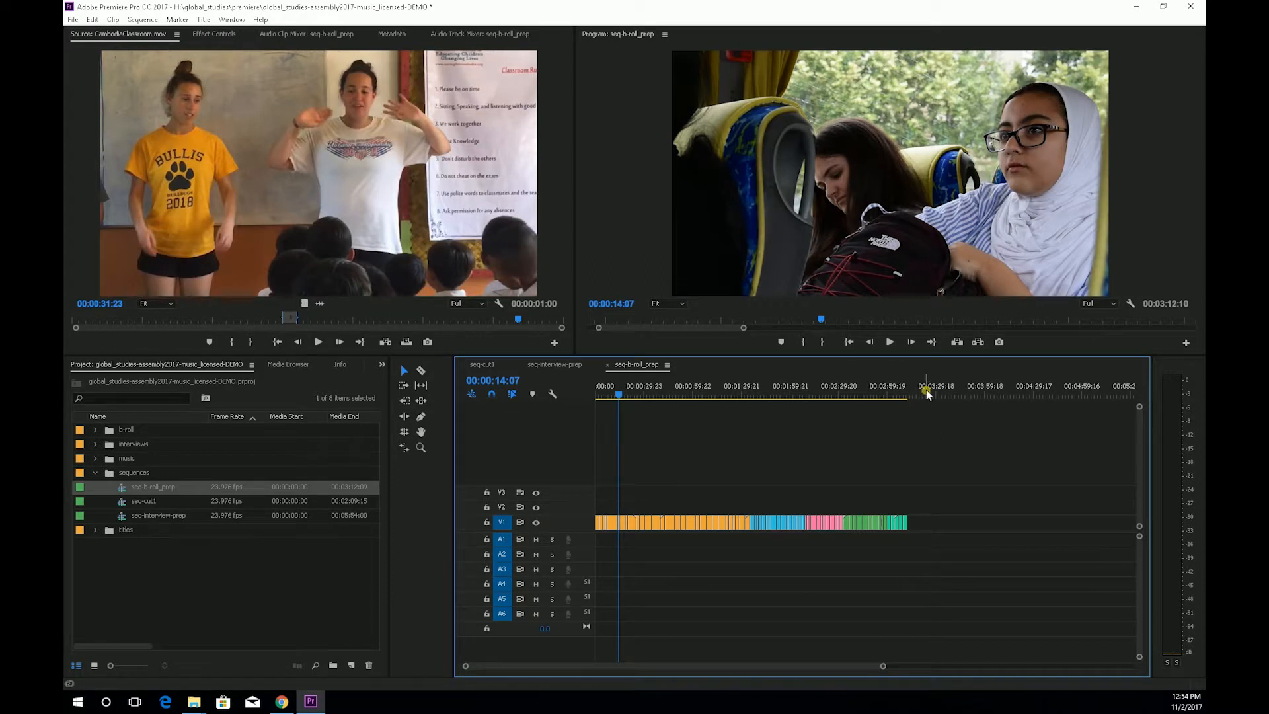
- Switch back to seq-cut1 and scrub to the interview shot with the painted city background at 00:00:11:22
{"action": "left_click", "coordinate": [488, 366]}
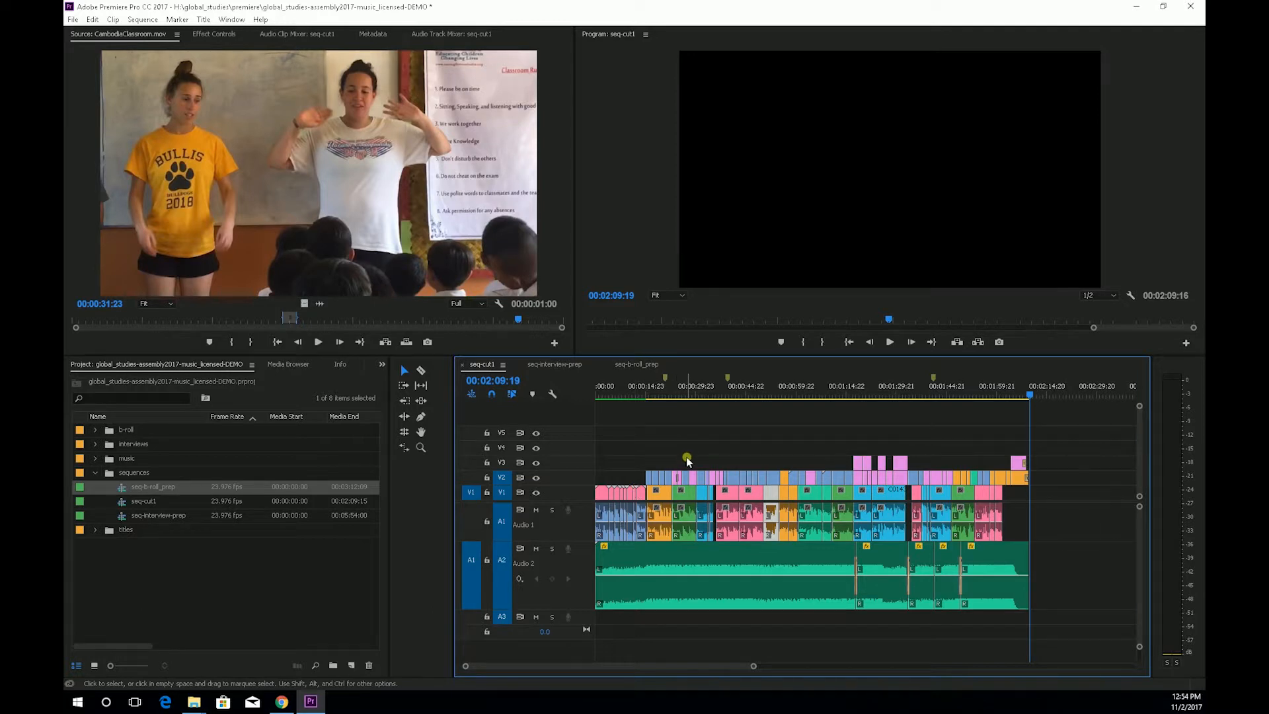
{"action": "mouse_move", "coordinate": [615, 388]}
{"action": "left_mouse_down"}
{"action": "mouse_move", "coordinate": [572, 395]}
{"action": "mouse_move", "coordinate": [635, 392]}
{"action": "left_mouse_up"}
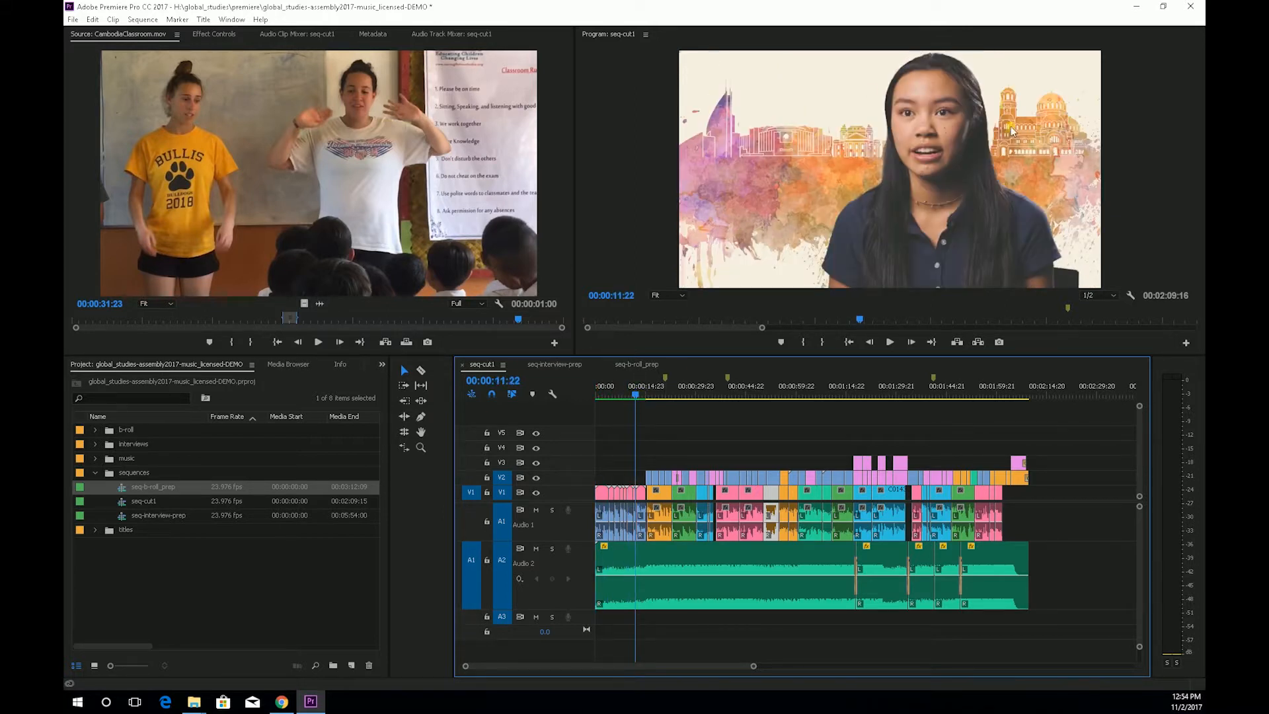
- Skim seq-cut1 past the airplane wing shot at 00:00:15:20 to the photo with the children at 00:00:52:15
{"action": "left_click", "coordinate": [598, 400]}
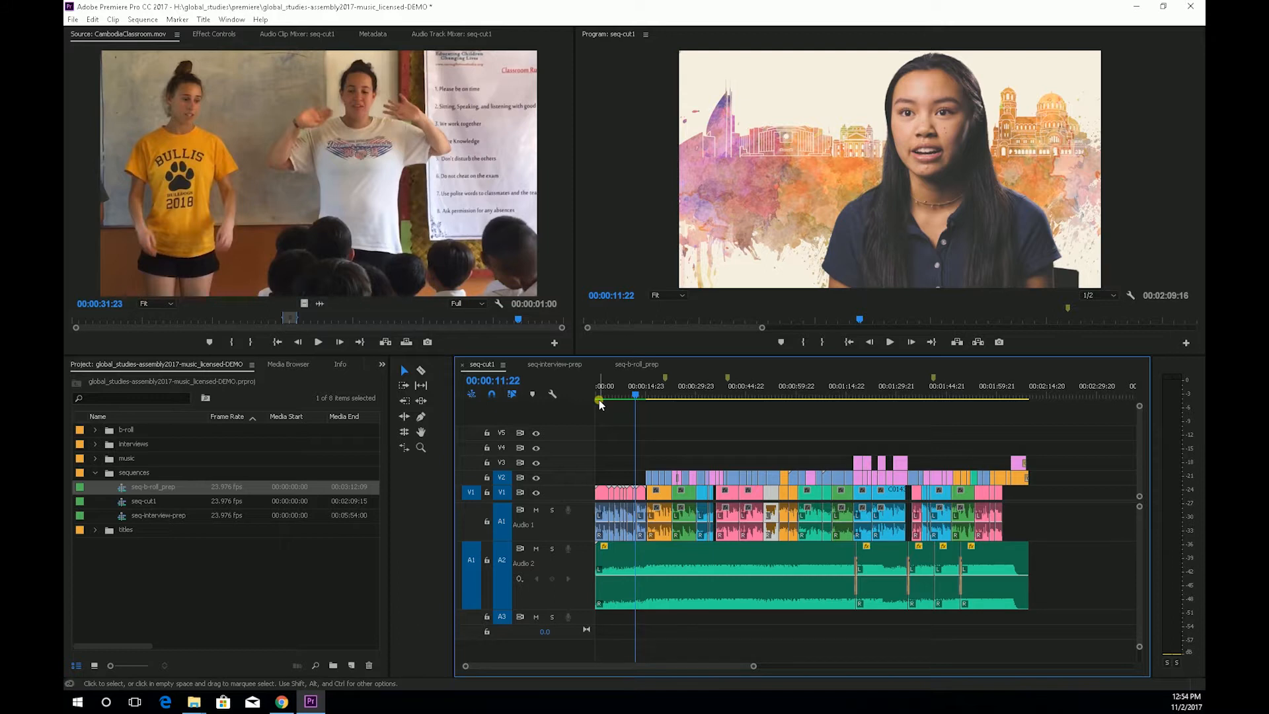
{"action": "key", "text": "Down"}
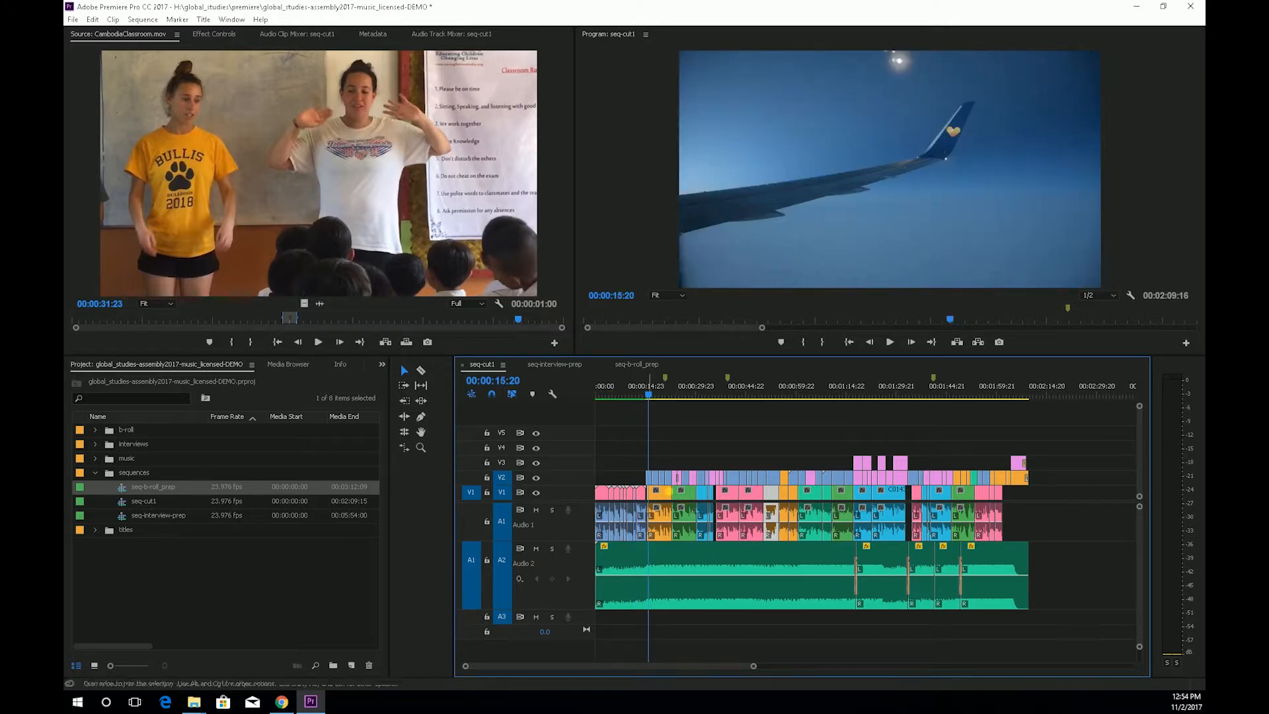
{"action": "left_click", "coordinate": [674, 401]}
{"action": "left_click", "coordinate": [686, 507]}
{"action": "left_click", "coordinate": [726, 507]}
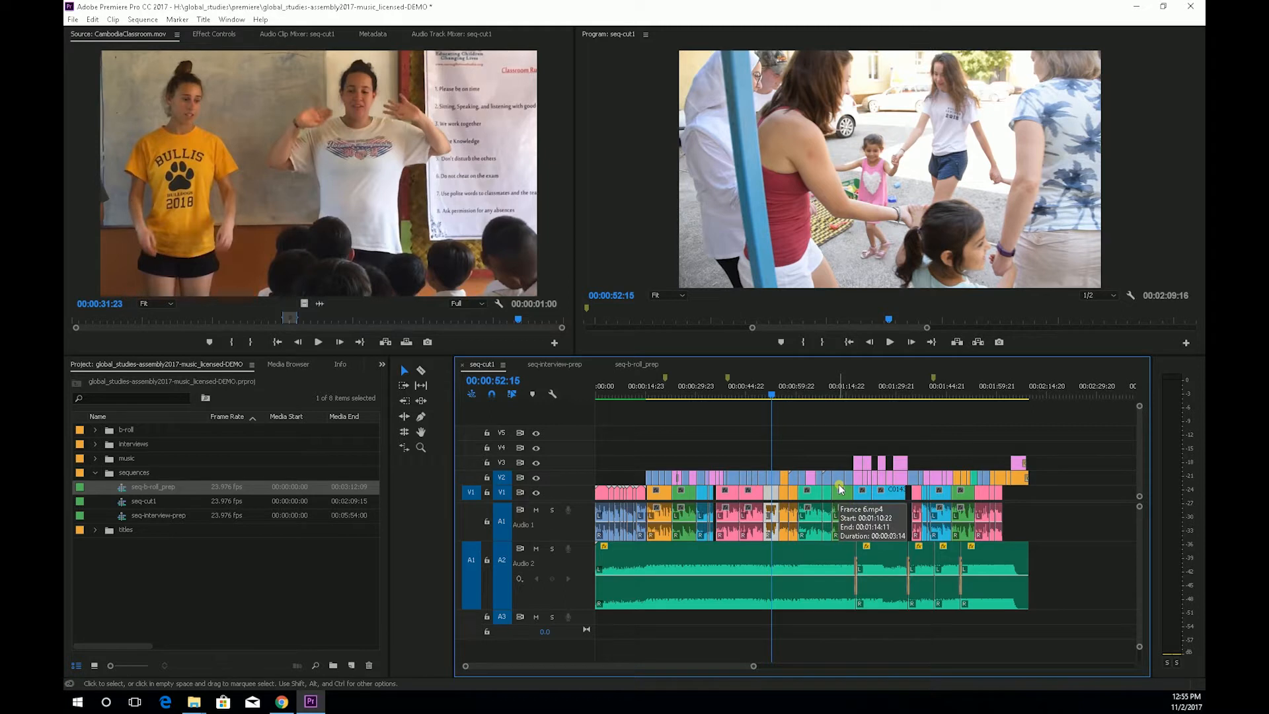
- Review the later seq-cut1 footage at 00:01:28:09 and 00:01:38:03, and return the playhead to 00:00:22:18
{"action": "left_click", "coordinate": [771, 493]}
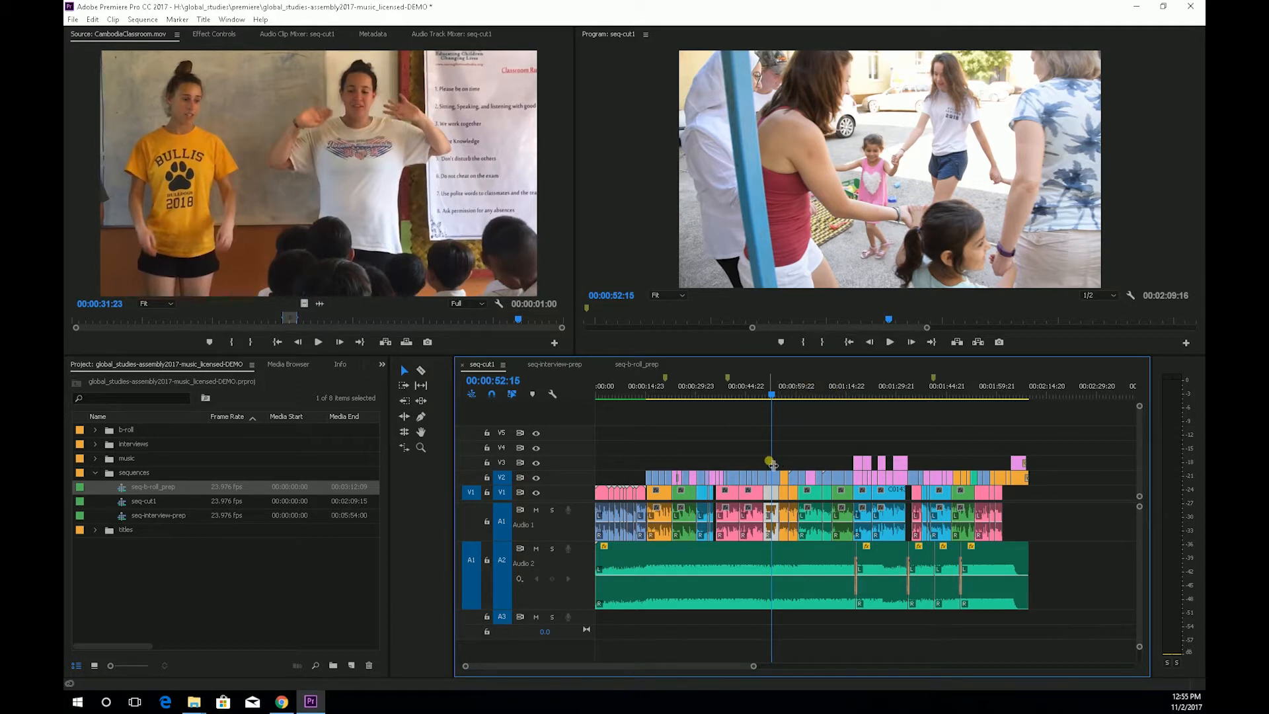
{"action": "left_click", "coordinate": [860, 389]}
{"action": "left_click", "coordinate": [890, 390]}
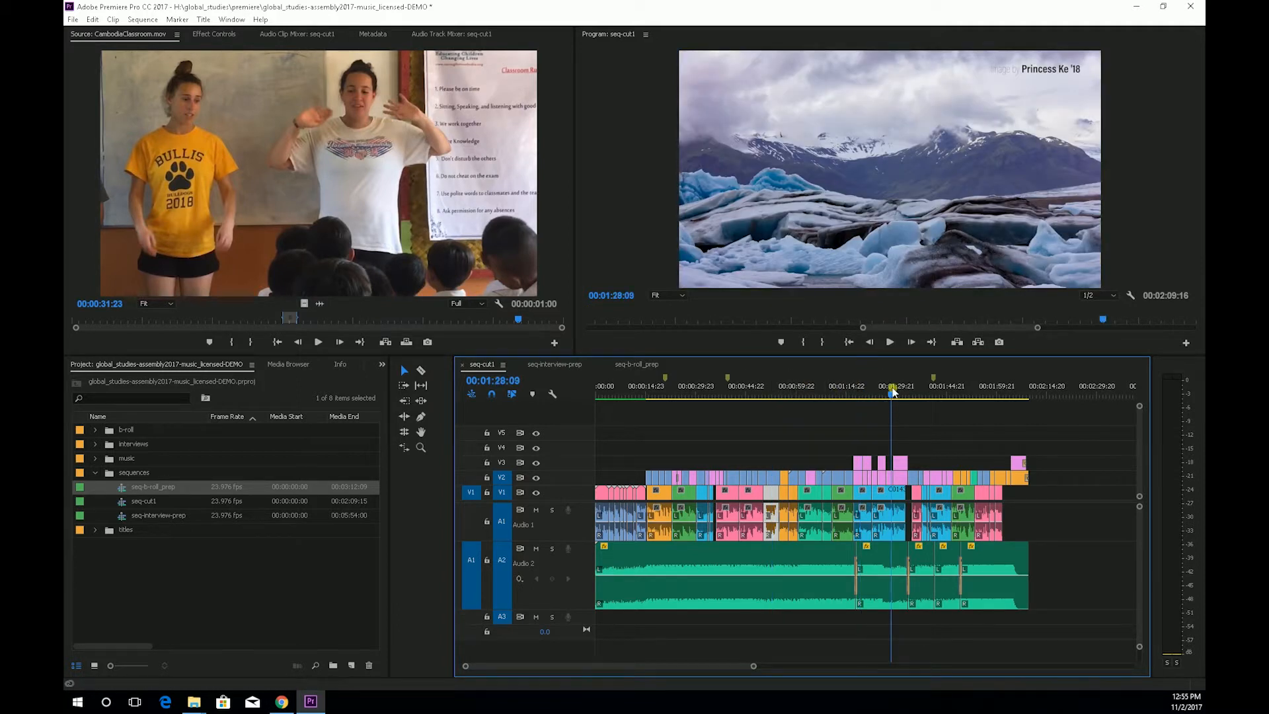
{"action": "left_click", "coordinate": [924, 390]}
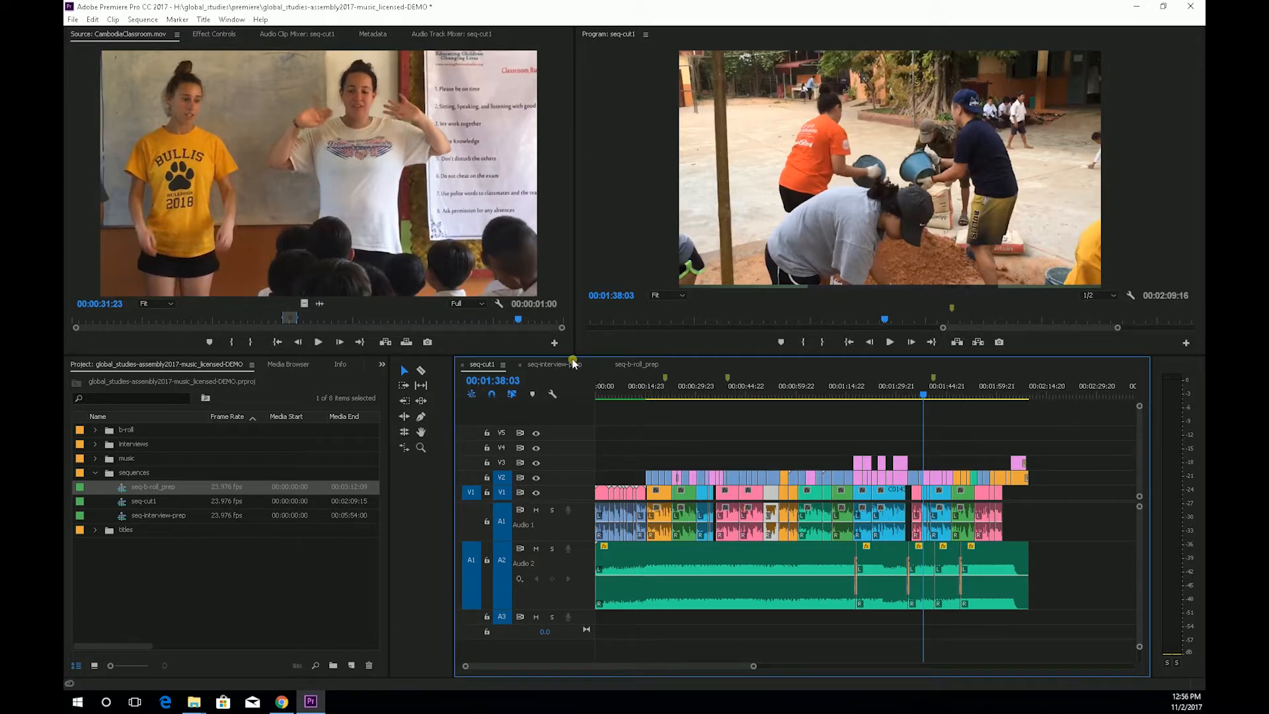
{"action": "left_click", "coordinate": [671, 392]}
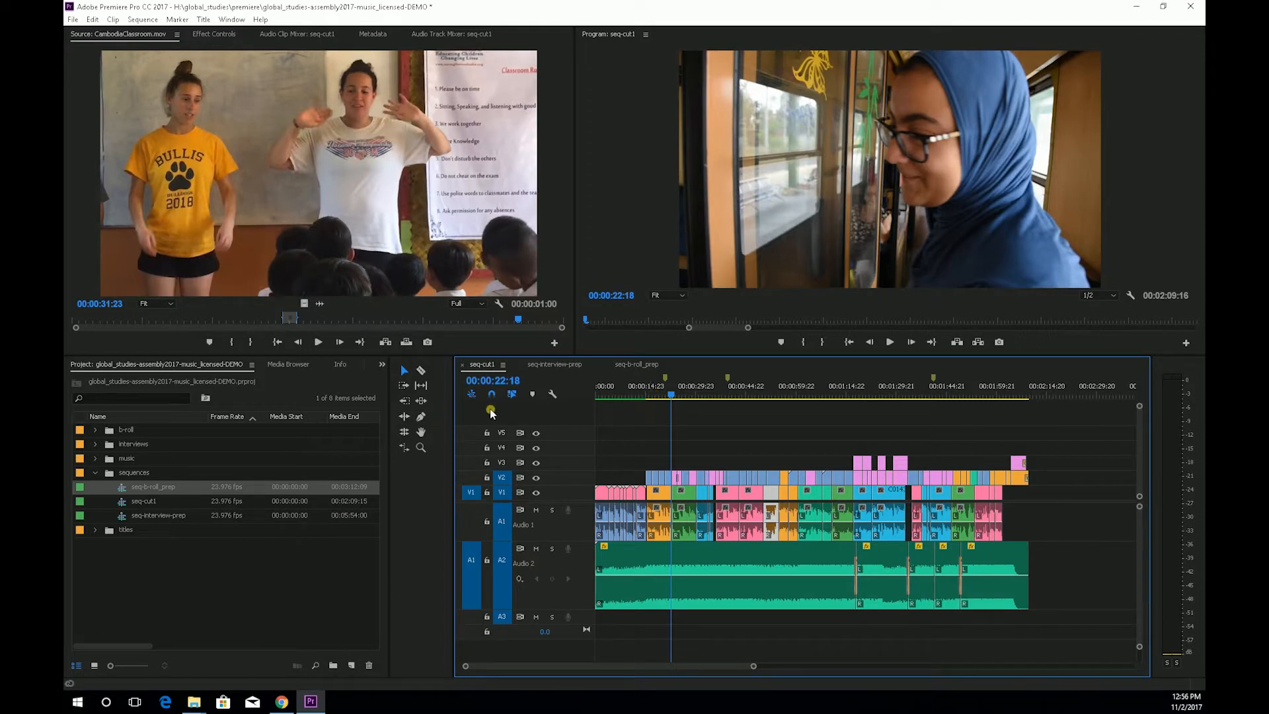
- Copy an orange interview clip from seq-interview-prep and paste it into the empty area past the end of seq-cut1
{"action": "left_click", "coordinate": [574, 362]}
{"action": "left_click", "coordinate": [620, 396]}
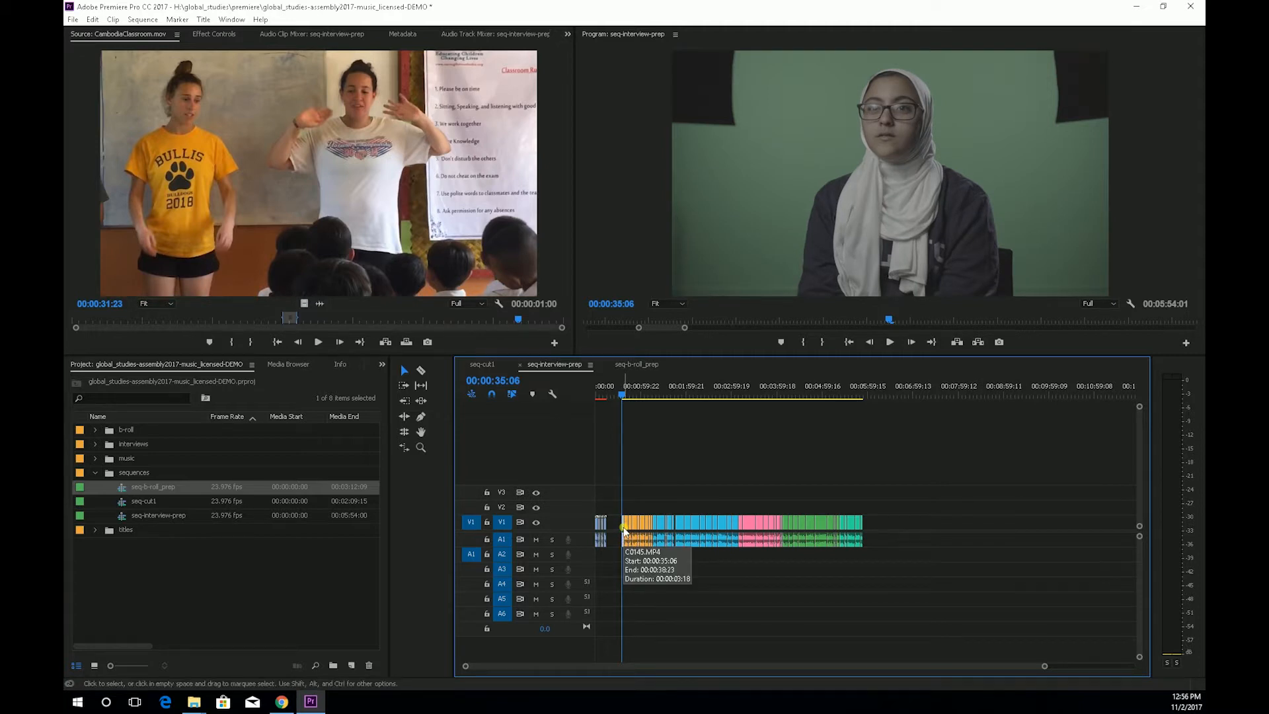
{"action": "left_click", "coordinate": [482, 364]}
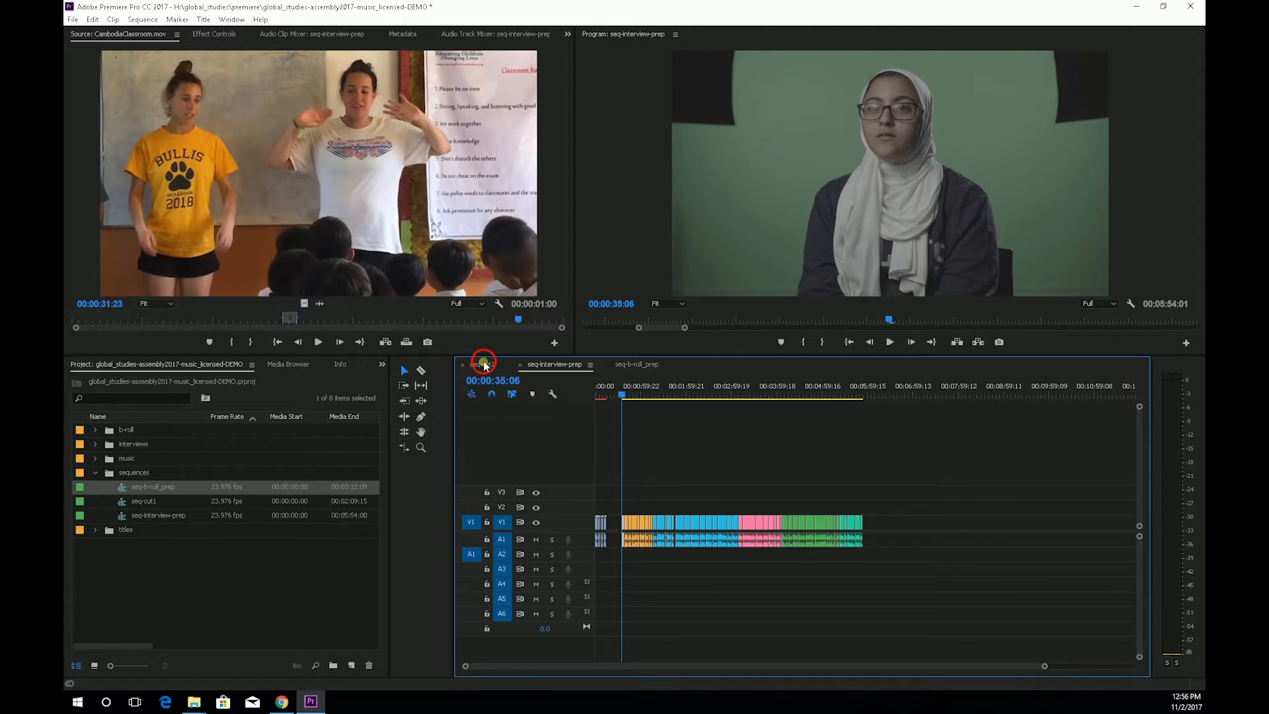
{"action": "key", "text": "z"}
{"action": "left_click", "coordinate": [945, 447], "text": "alt"}
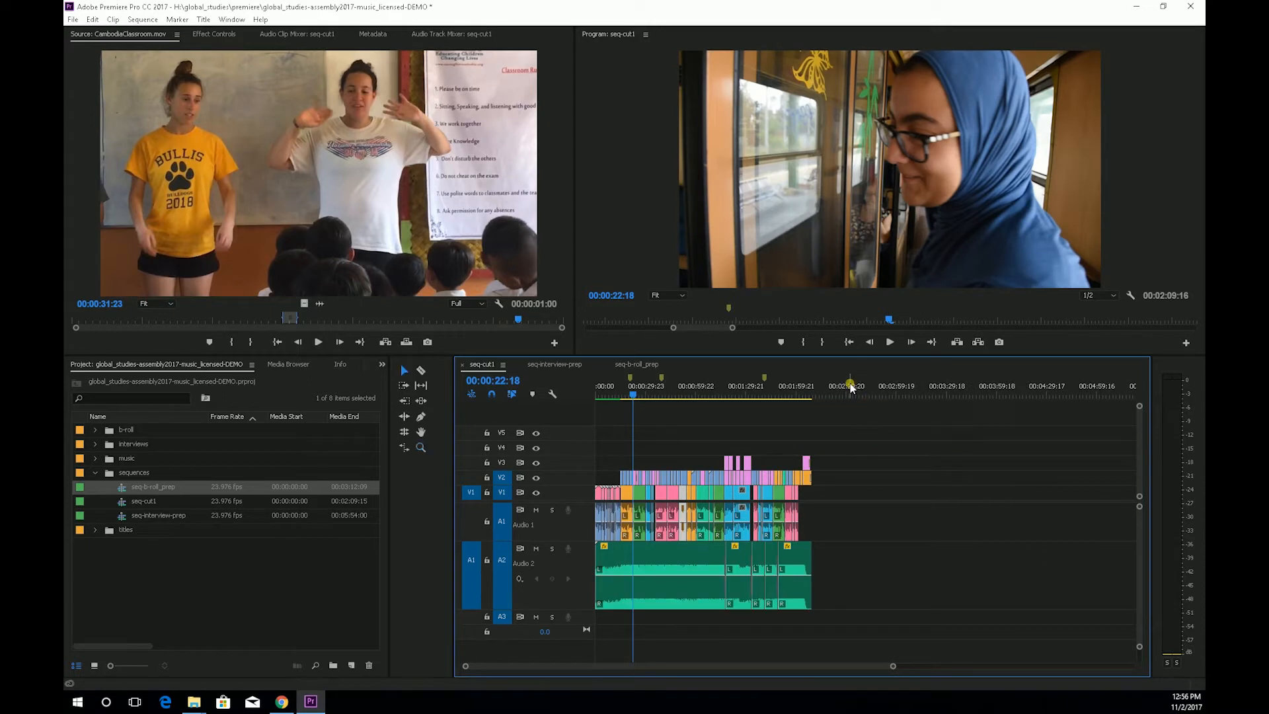
{"action": "left_click", "coordinate": [851, 389]}
{"action": "key", "text": "v"}
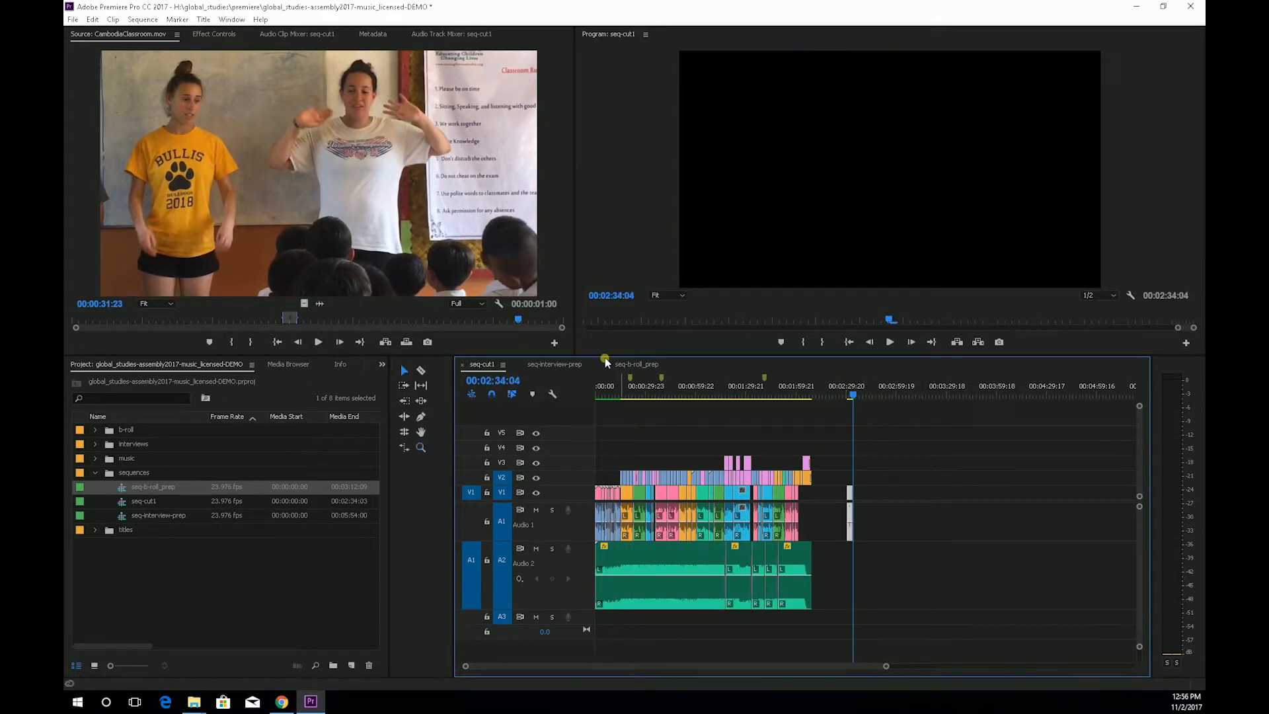
- Remove the pasted interview clip from seq-cut1 and clear the pink clip selection in seq-interview-prep
{"action": "left_click", "coordinate": [572, 365]}
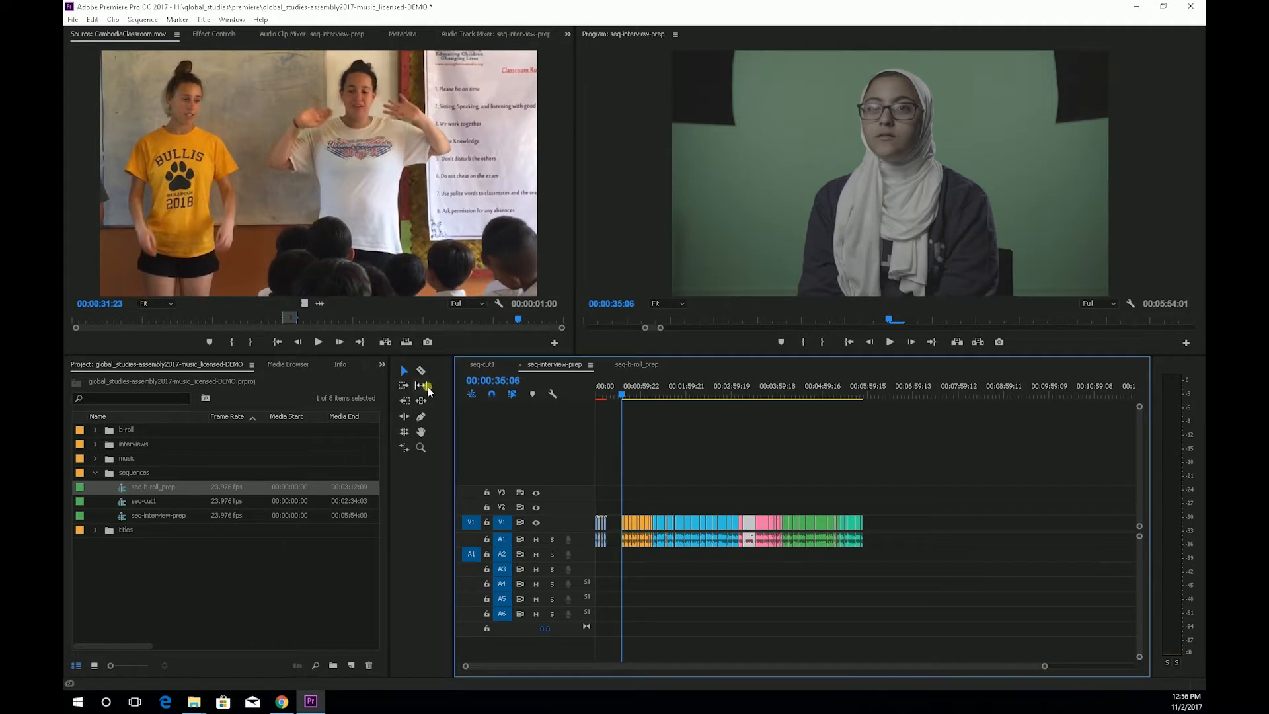
{"action": "left_click", "coordinate": [492, 365]}
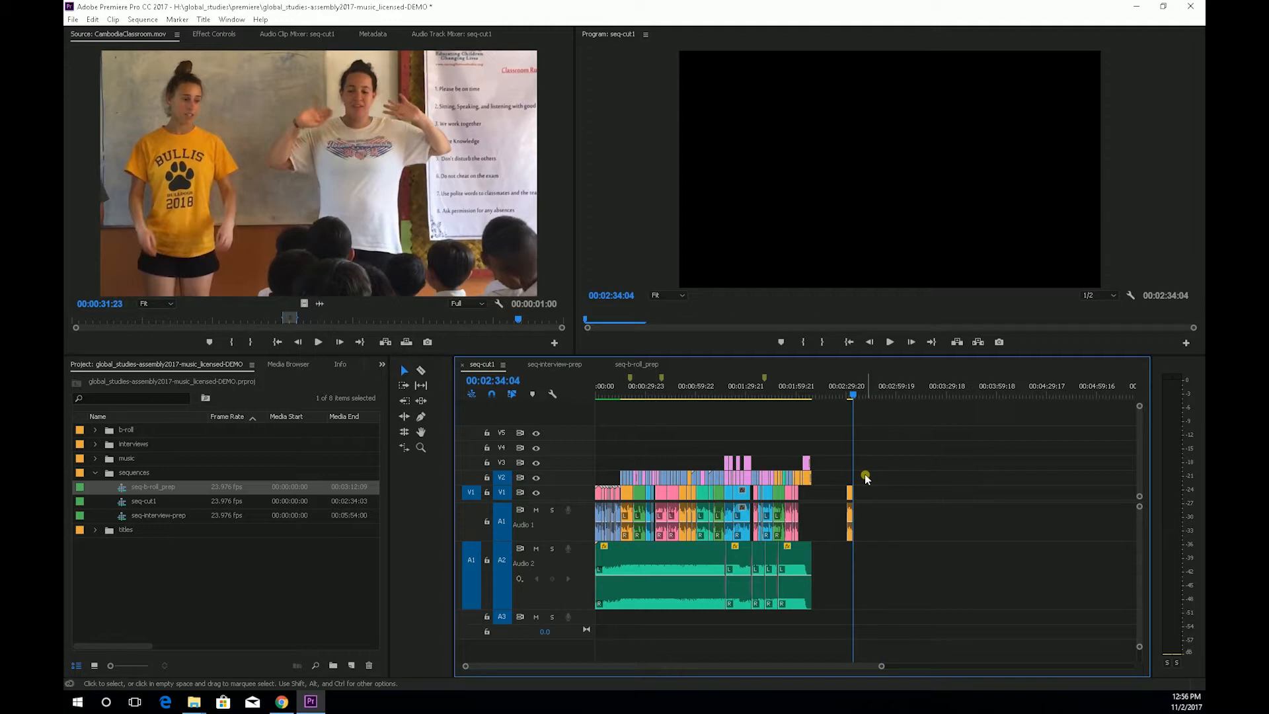
{"action": "left_click", "coordinate": [562, 364]}
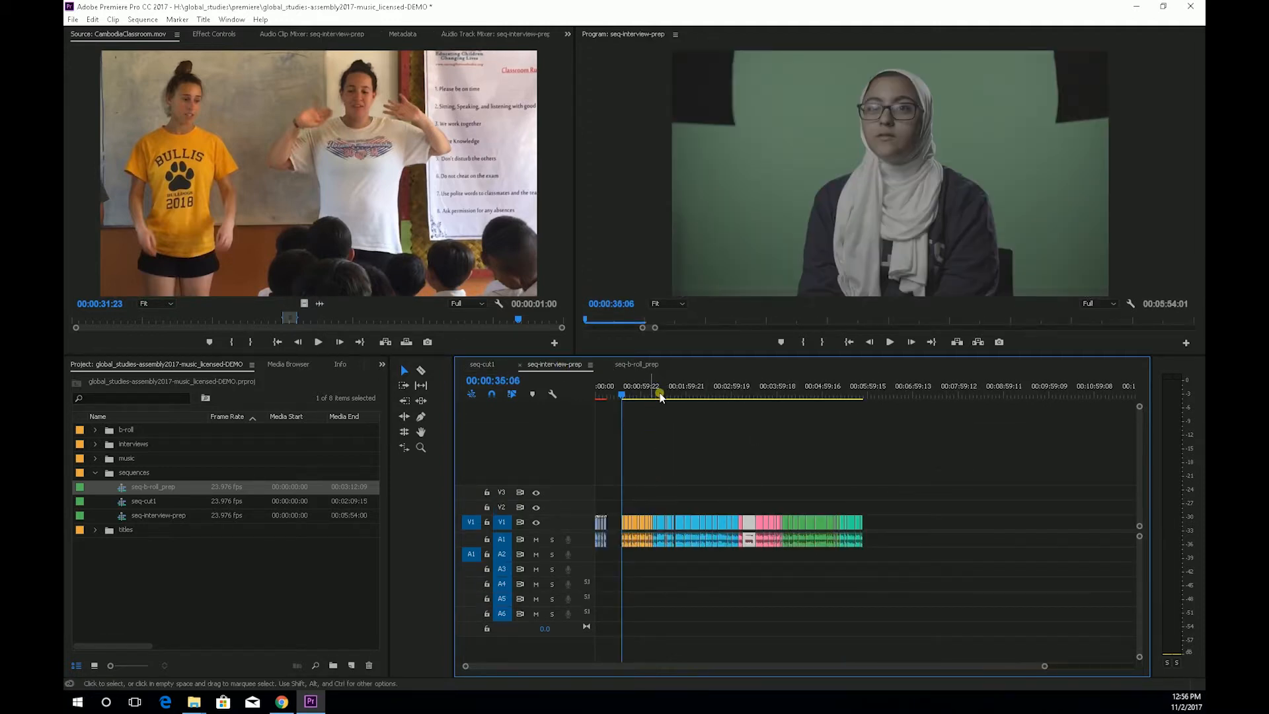
{"action": "left_click", "coordinate": [717, 469]}
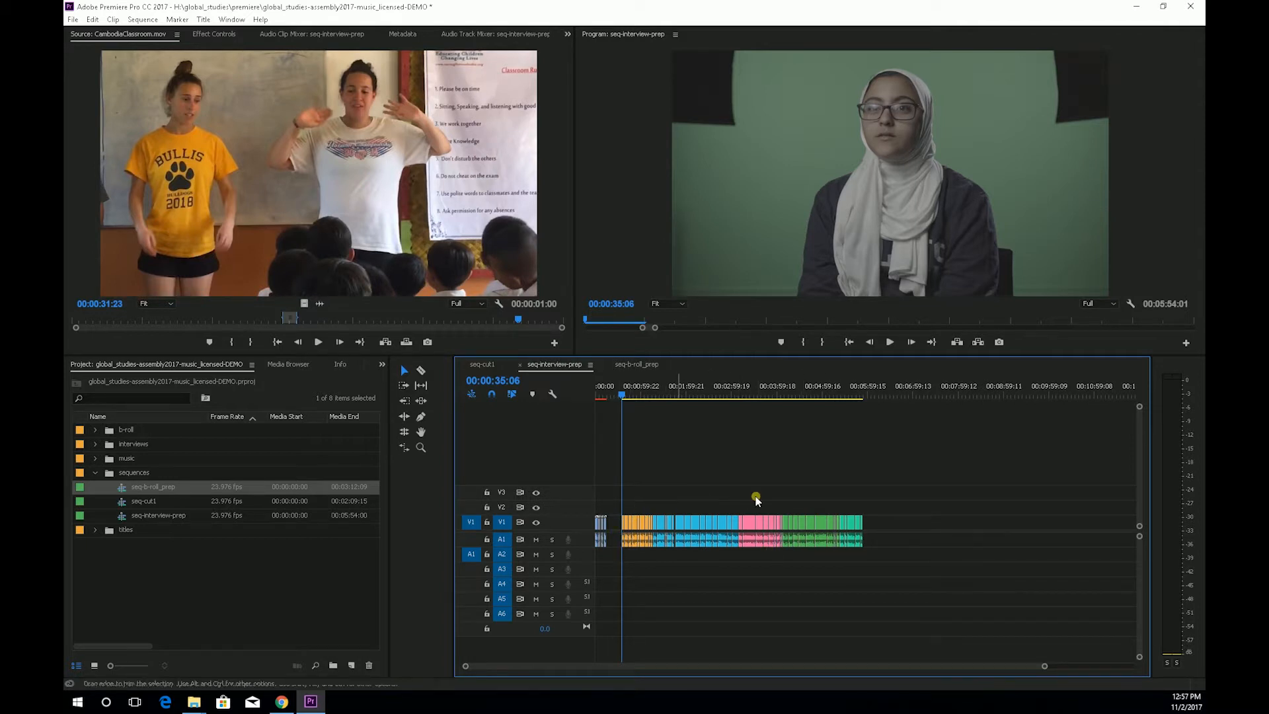
- Strip seq-cut1 down to its interview clips by deleting the b-roll, titles and music, and undo only the music deletion
{"action": "left_click", "coordinate": [460, 640]}
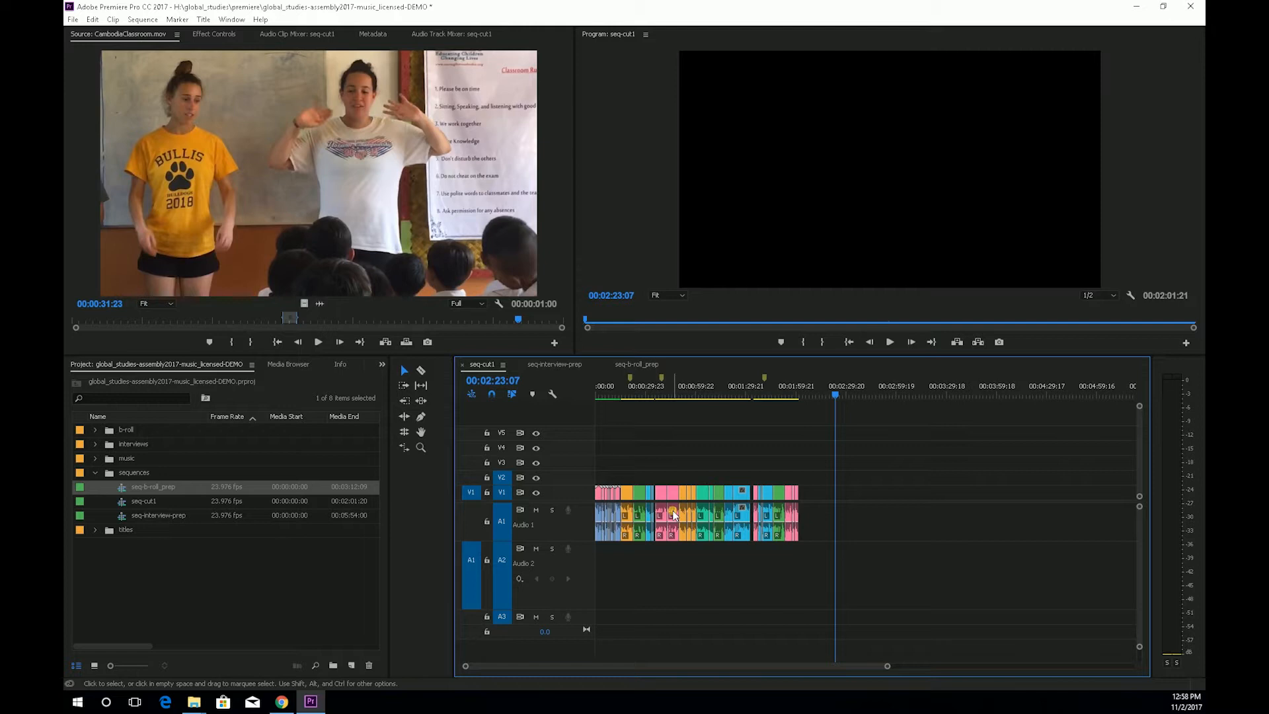
{"action": "key", "text": "ctrl+z"}
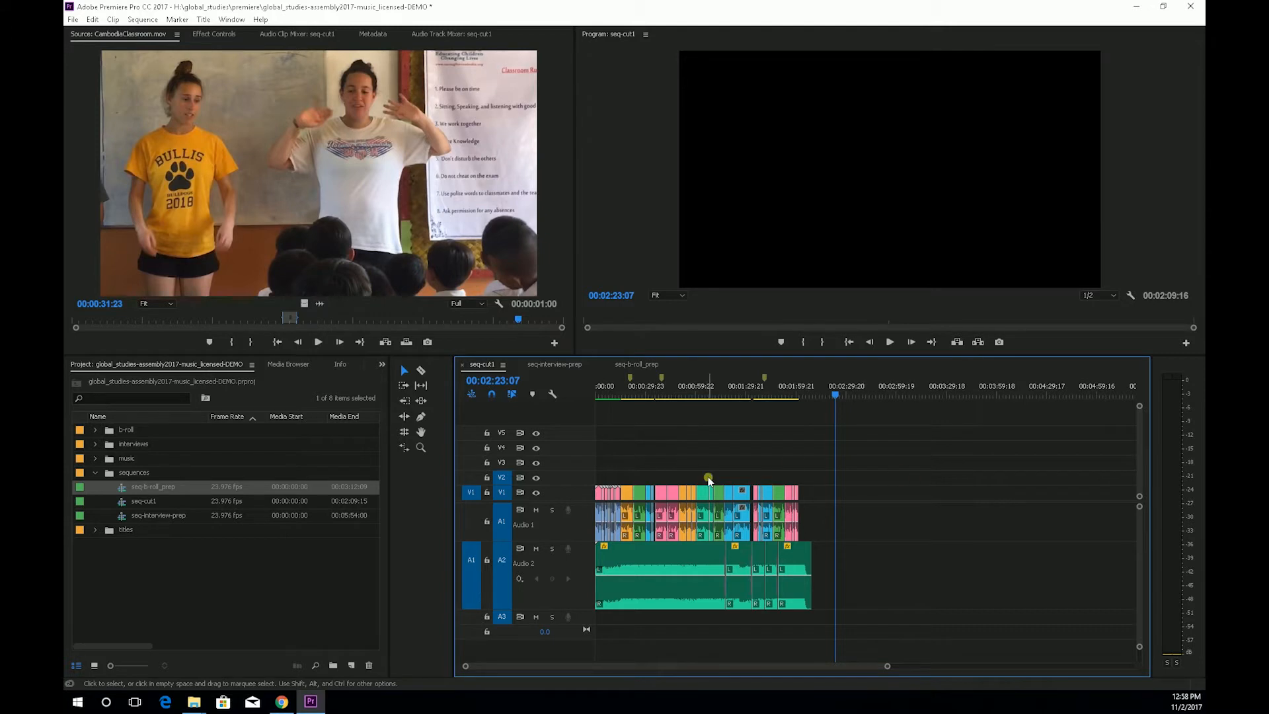
- Copy b-roll from seq-b-roll_prep, paste it into seq-cut1 at 00:02:23:07, and move it up from V1 to V2
{"action": "left_click", "coordinate": [638, 364]}
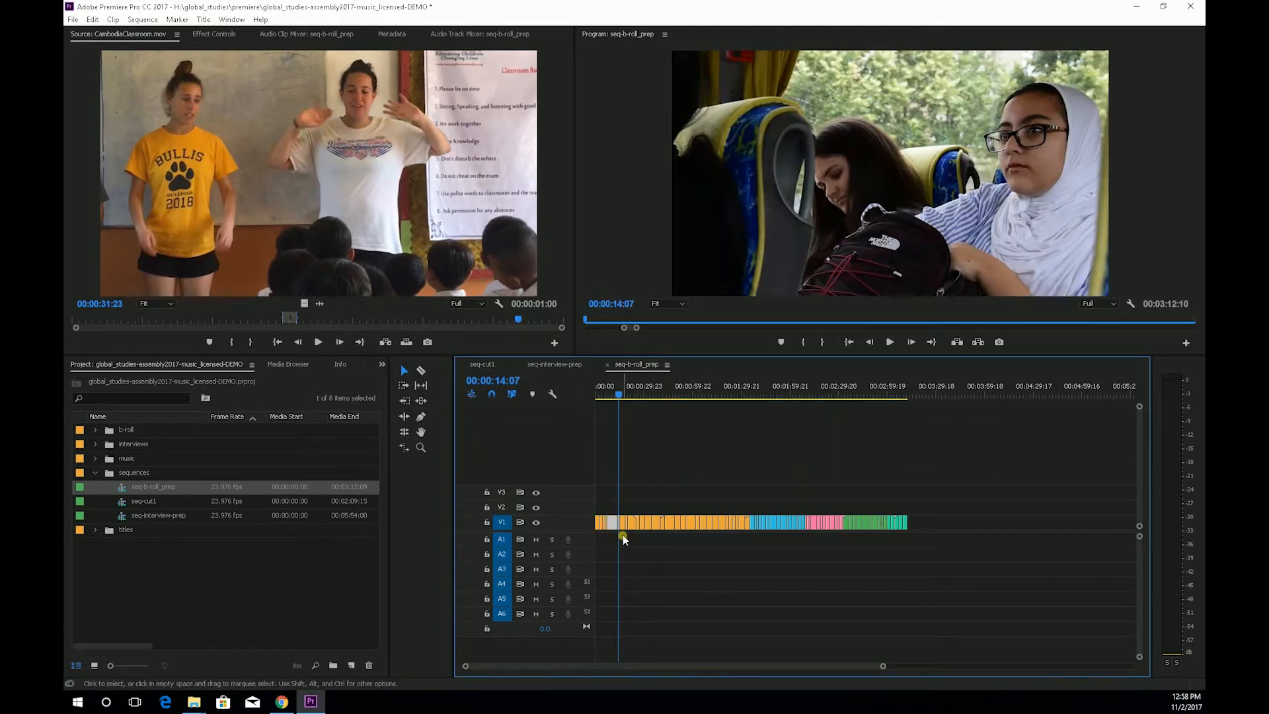
{"action": "left_click", "coordinate": [490, 366]}
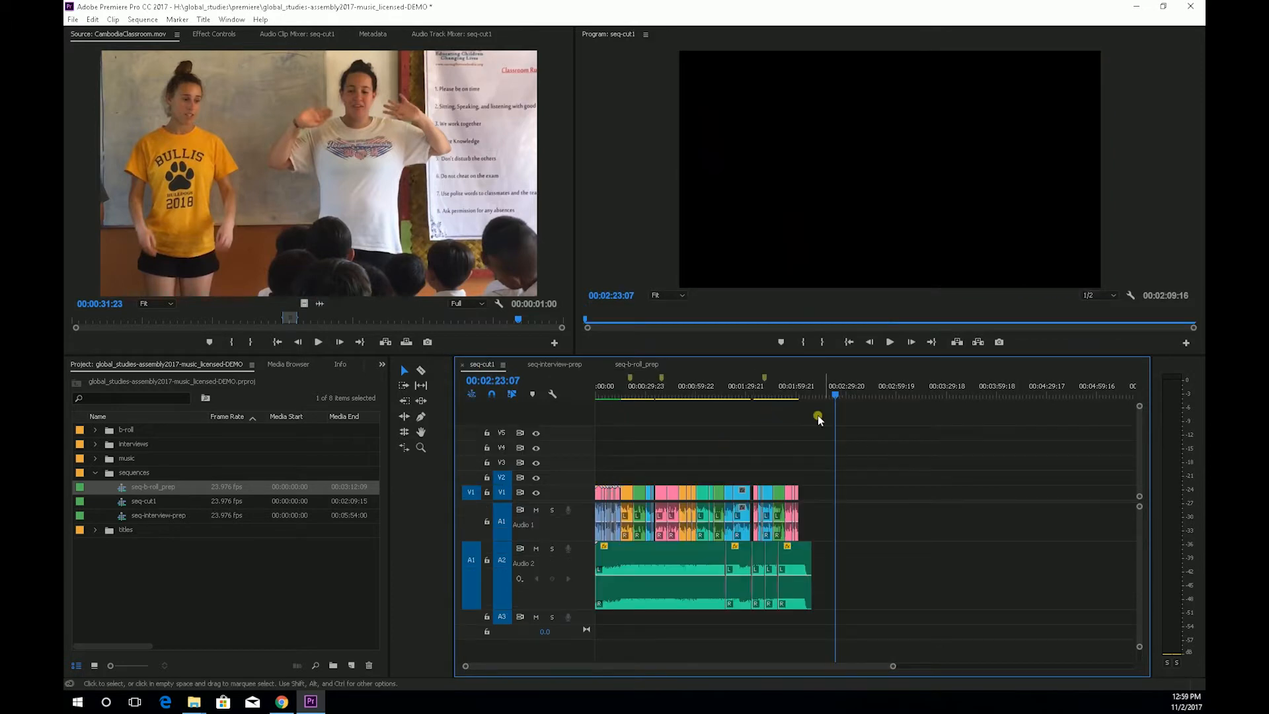
{"action": "key", "text": "ctrl+v"}
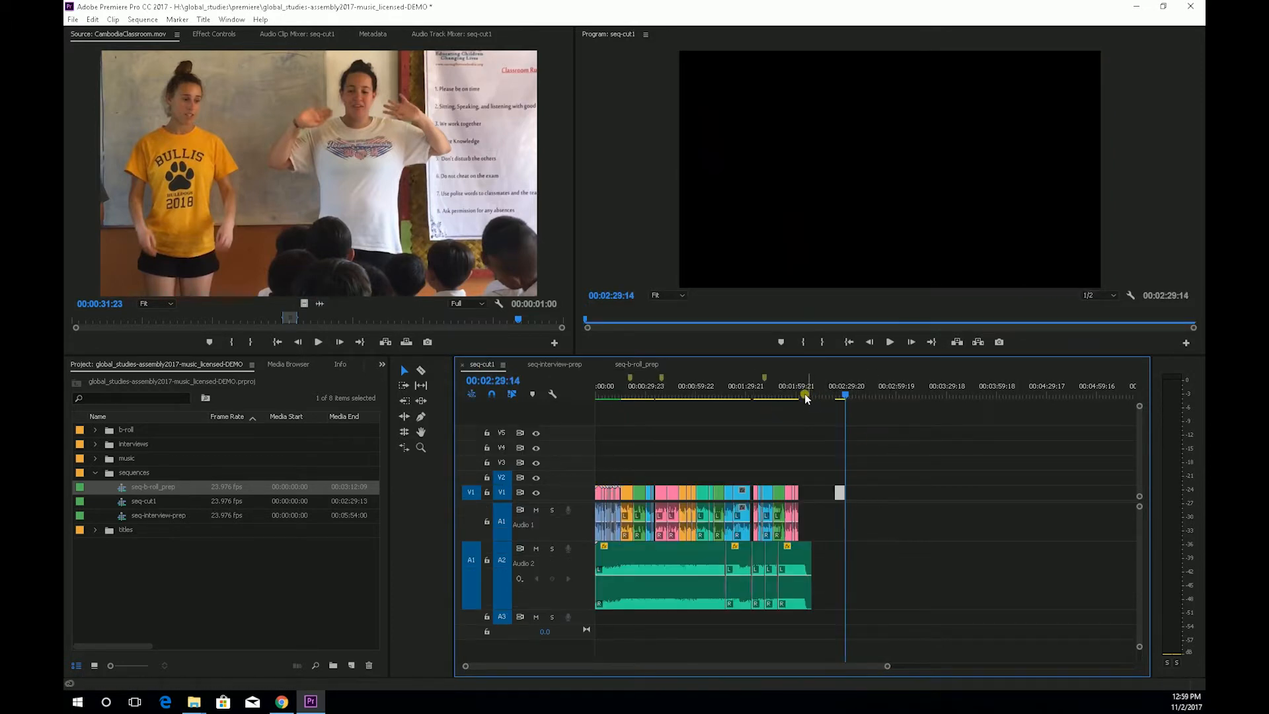
{"action": "mouse_move", "coordinate": [838, 493]}
{"action": "left_mouse_down"}
{"action": "mouse_move", "coordinate": [635, 462]}
{"action": "mouse_move", "coordinate": [634, 481]}
{"action": "mouse_move", "coordinate": [623, 476]}
{"action": "mouse_move", "coordinate": [839, 479]}
{"action": "left_mouse_up"}
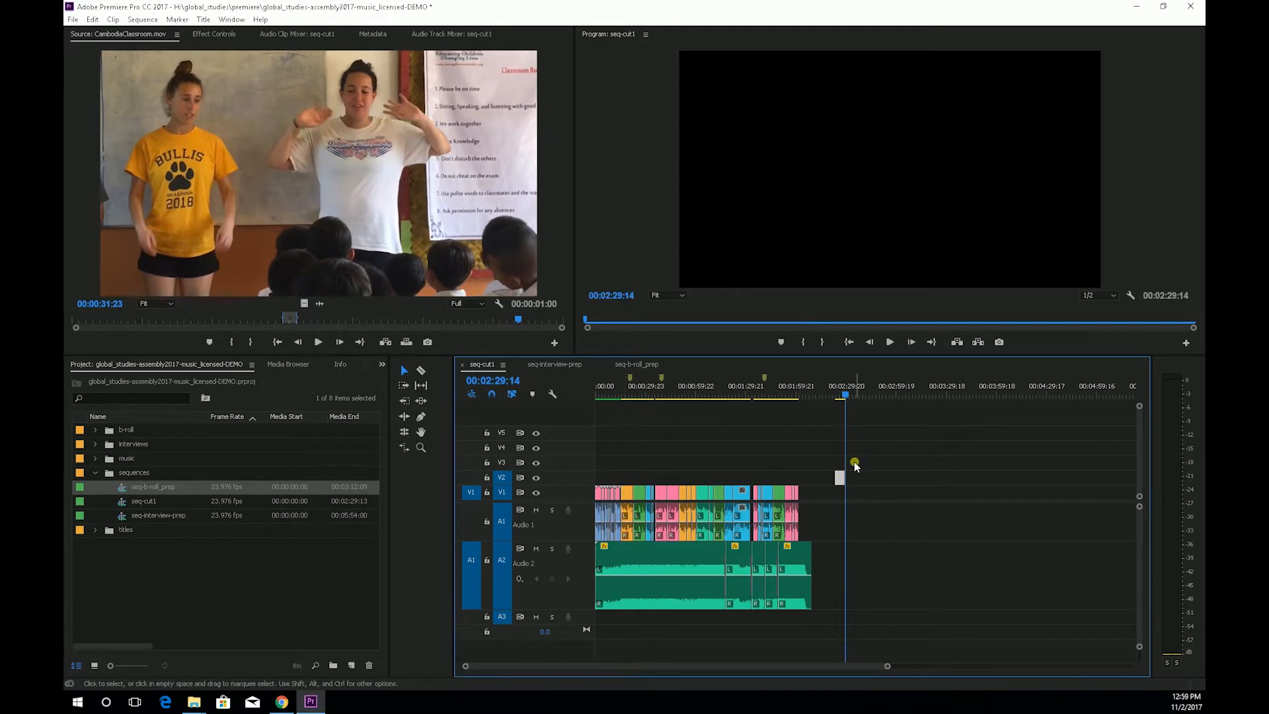
- Delete the pasted b-roll from V2 past the end of seq-cut1
{"action": "left_click", "coordinate": [862, 488]}
{"action": "left_click", "coordinate": [838, 478]}
{"action": "key", "text": "Delete"}
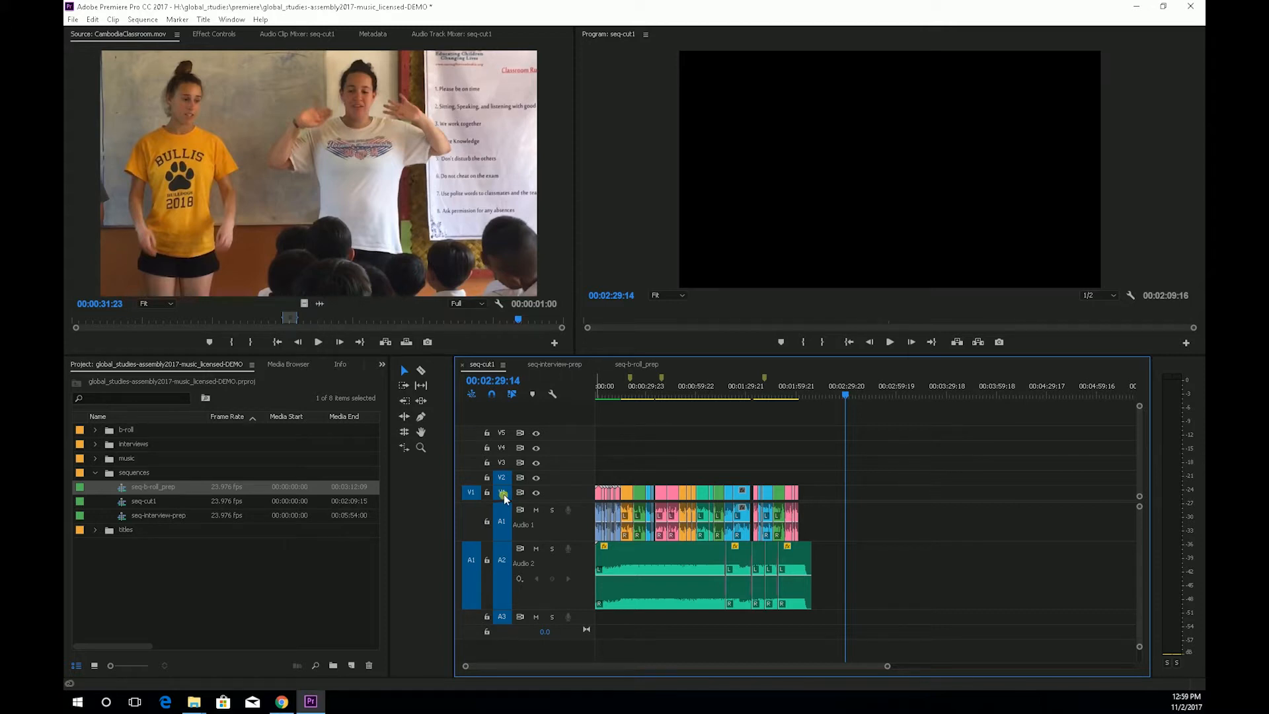
- Try pasting the copied b-roll onto V2 at 00:00:25:06 and again with V3 targeted, and undo both pastes
{"action": "left_click", "coordinate": [638, 389]}
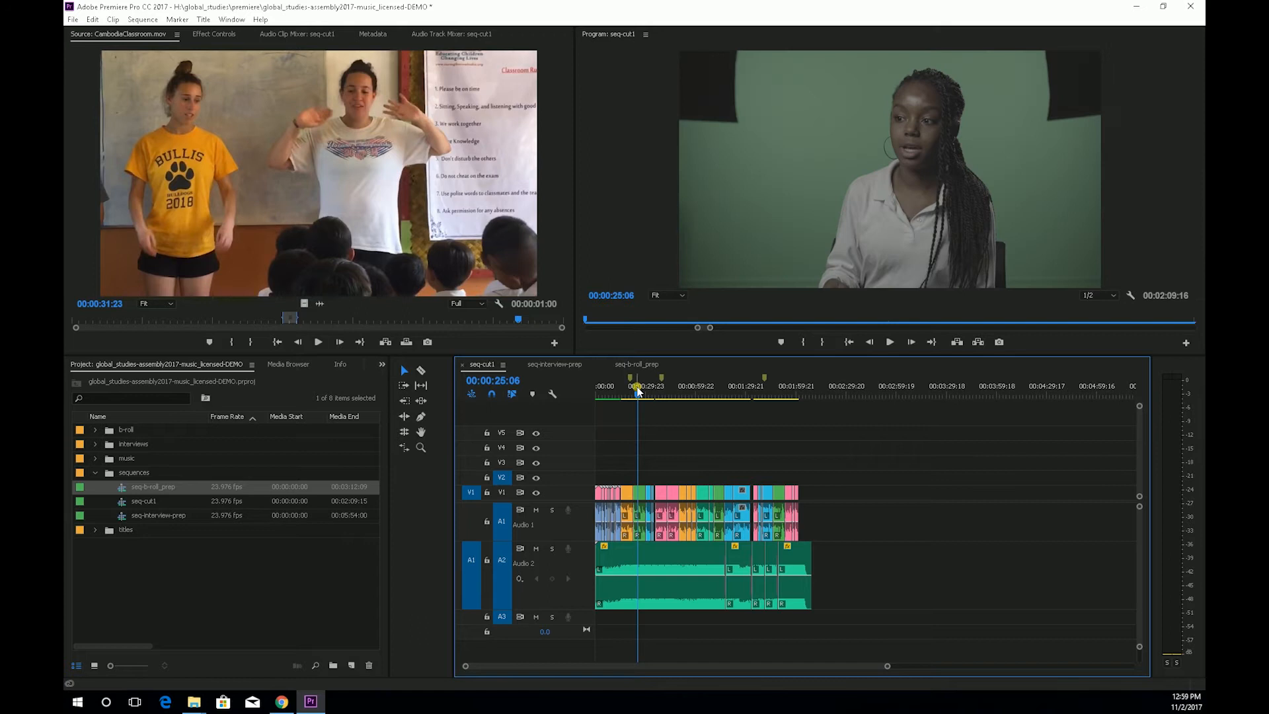
{"action": "left_click", "coordinate": [647, 391]}
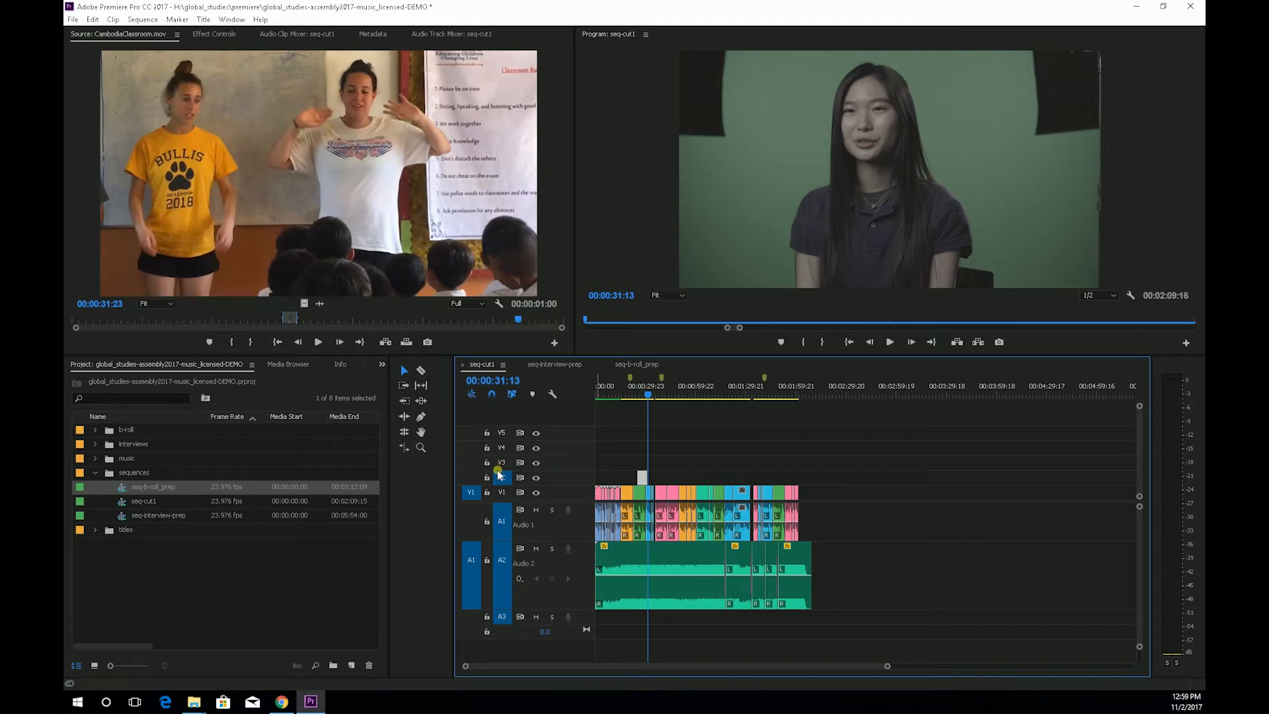
{"action": "left_click", "coordinate": [502, 462]}
{"action": "key", "text": "ctrl+v"}
{"action": "key", "text": "ctrl+z"}
{"action": "key", "text": "ctrl+z"}
- Target only V1, try pasting the b-roll over the interview clips from 00:00:23:00, and undo the paste
{"action": "left_click_drag", "start_coordinate": [639, 395], "coordinate": [633, 397]}
{"action": "left_click", "coordinate": [501, 493]}
{"action": "left_click", "coordinate": [504, 464]}
{"action": "key", "text": "Down"}
{"action": "left_click", "coordinate": [640, 494]}
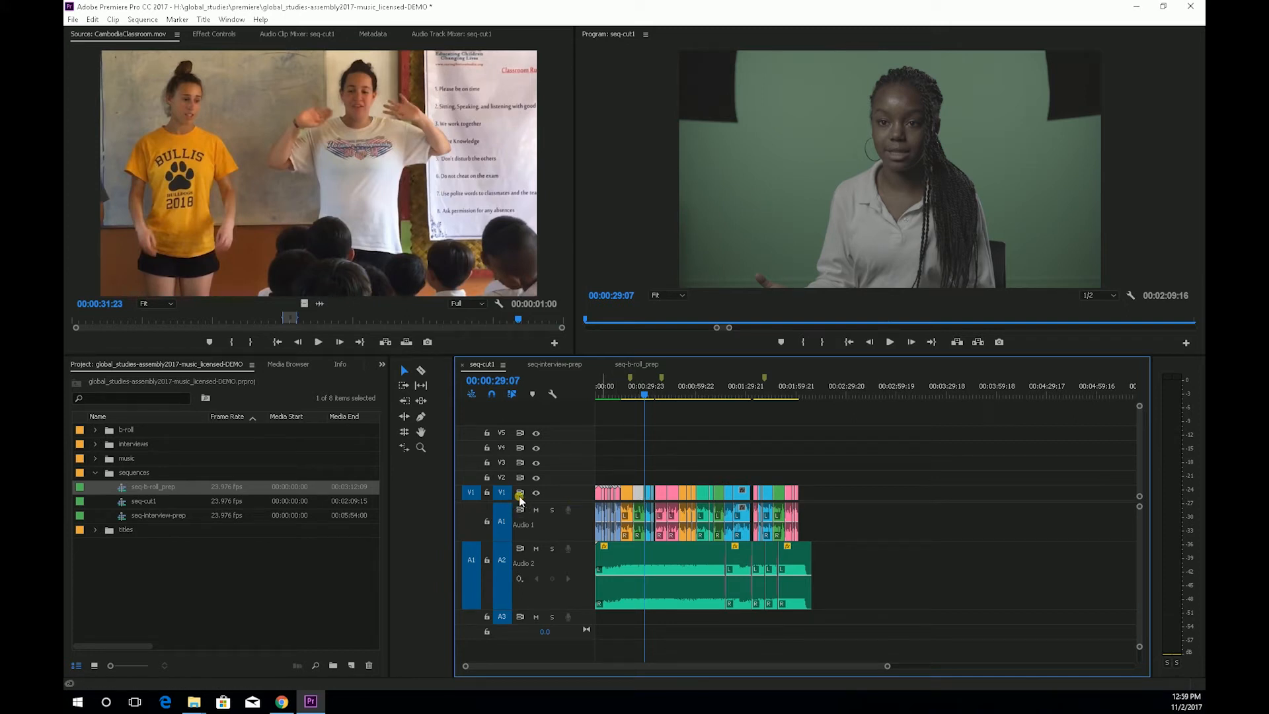
{"action": "key", "text": "Up"}
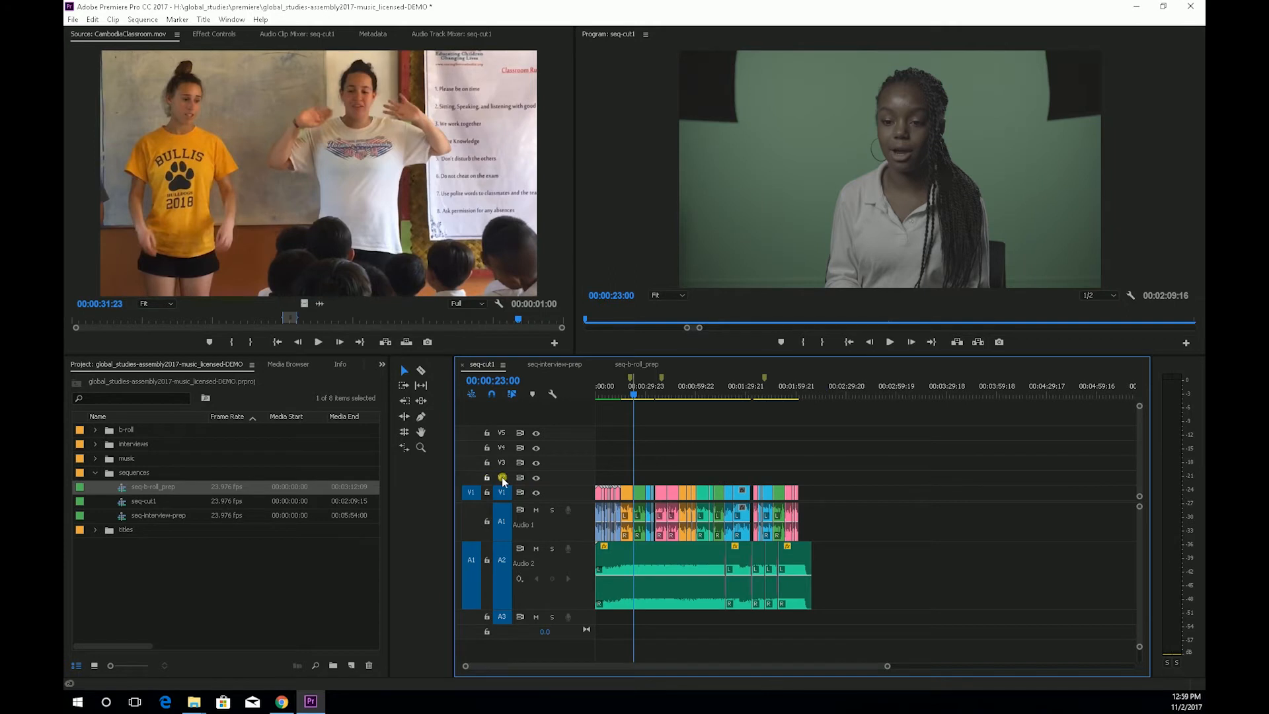
- Paste the copied b-roll onto V1 in the empty area past the end of seq-cut1 and deselect it
{"action": "left_click", "coordinate": [832, 391]}
{"action": "key", "text": "ctrl+v"}
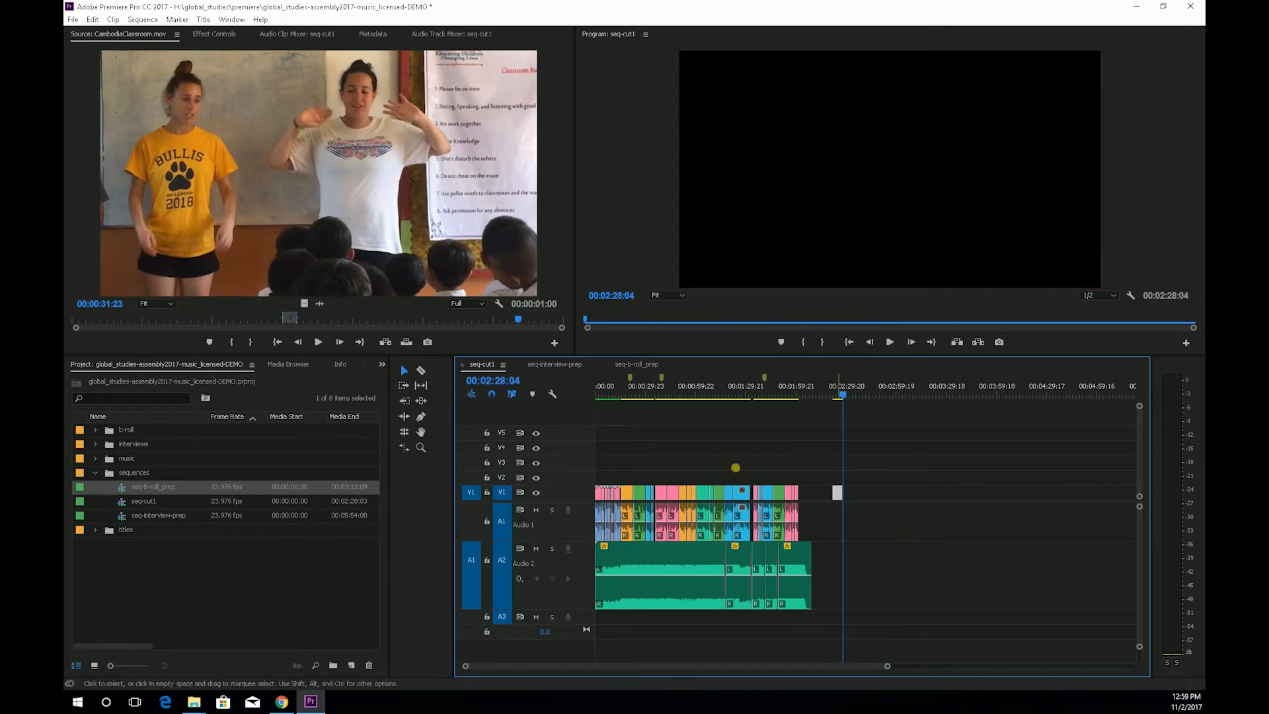
{"action": "left_click", "coordinate": [625, 476]}
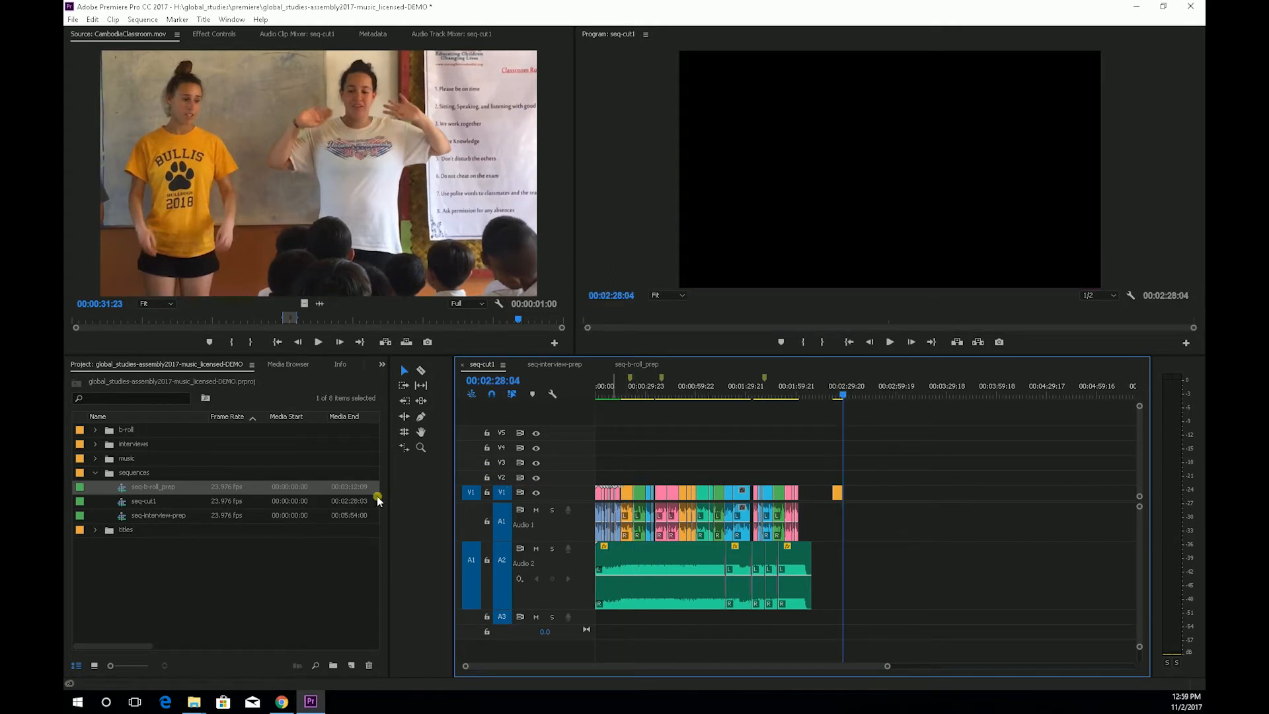
- Undo the b-roll paste and the deletion of seq-cut1's V2 and V3 clips, and place the playhead at 00:01:18:14
{"action": "key", "text": "ctrl+z"}
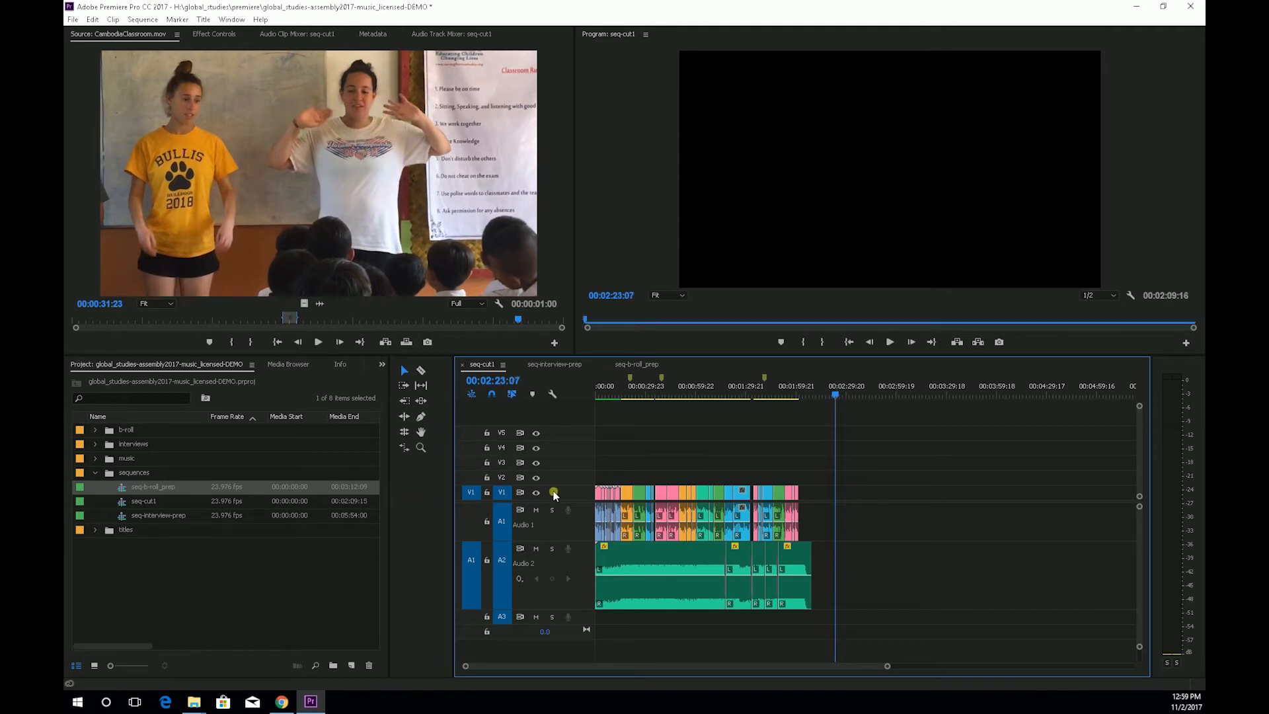
{"action": "key", "text": "ctrl+z"}
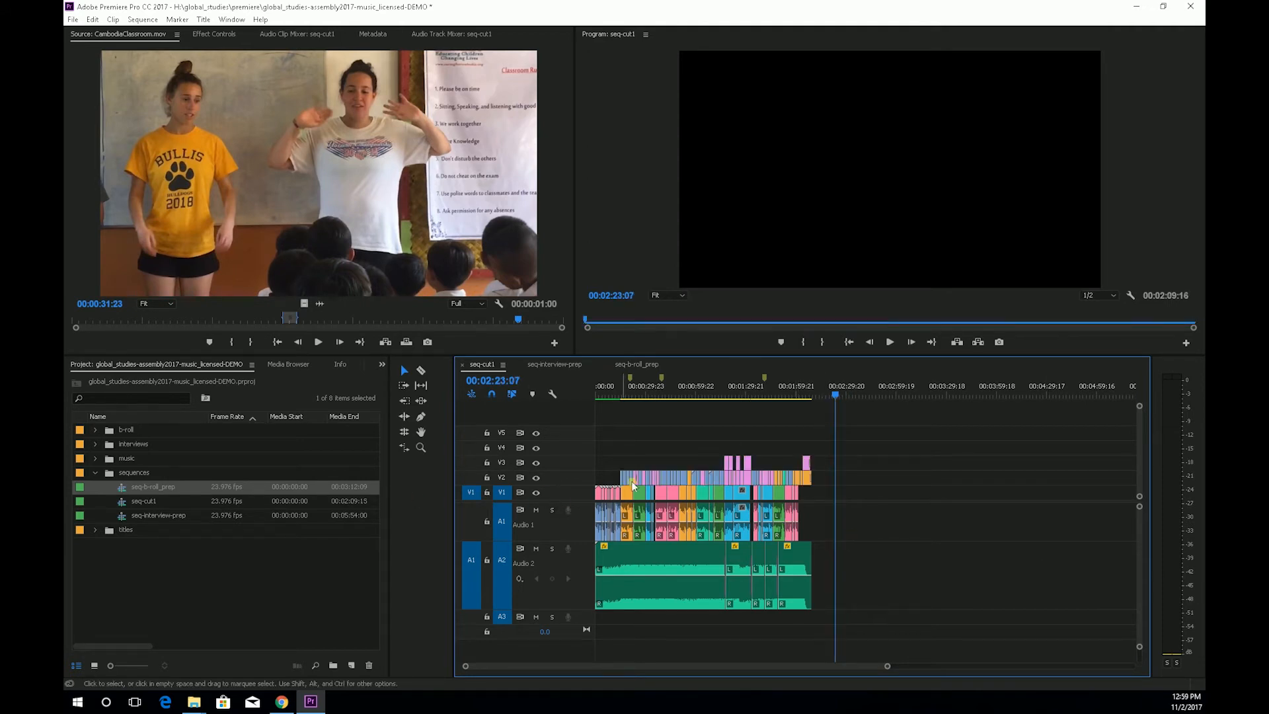
{"action": "left_click", "coordinate": [728, 384]}
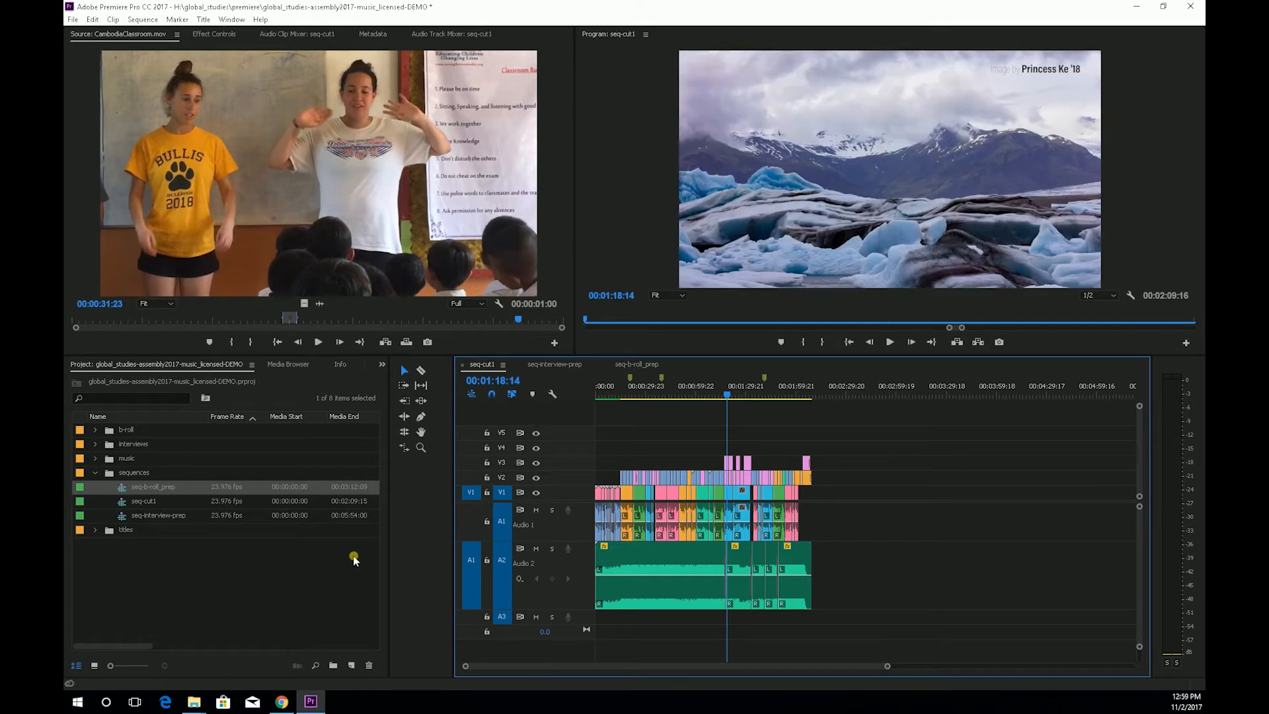
- Open seq-interview-prep and select every clip from the third orange interview clip onward with the Track Select Forward tool
{"action": "left_click", "coordinate": [548, 365]}
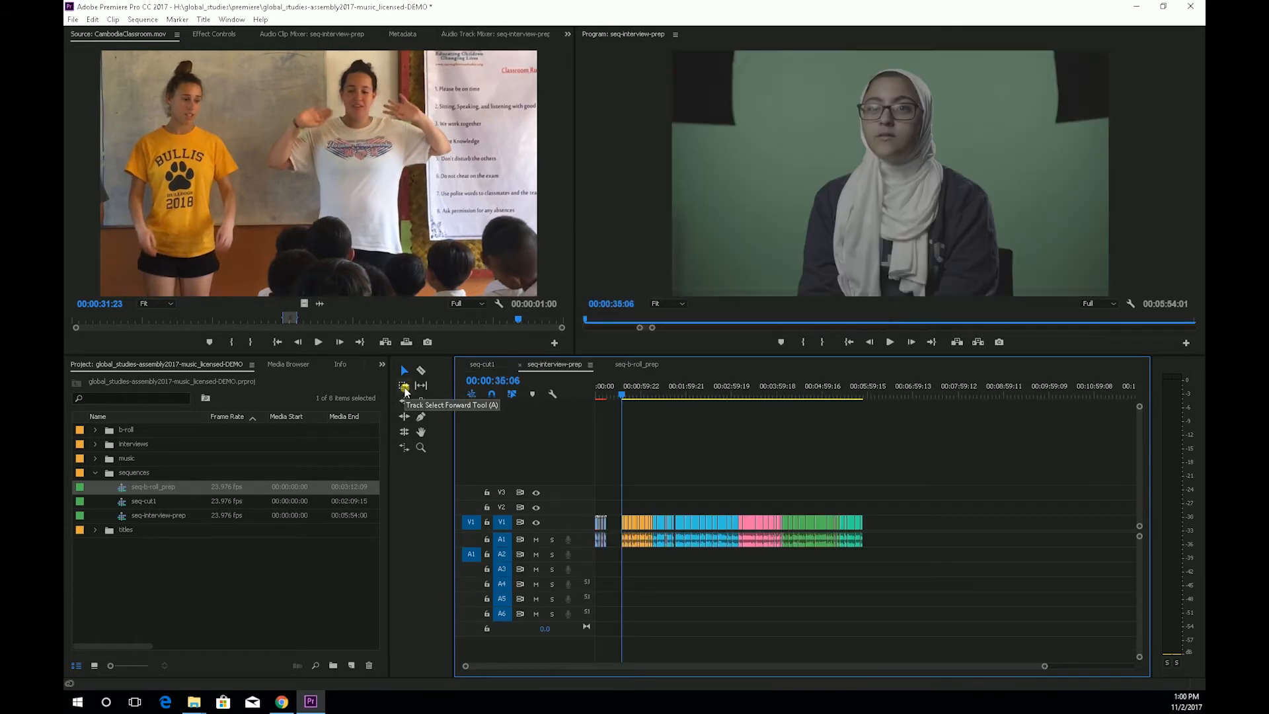
{"action": "left_click", "coordinate": [404, 387]}
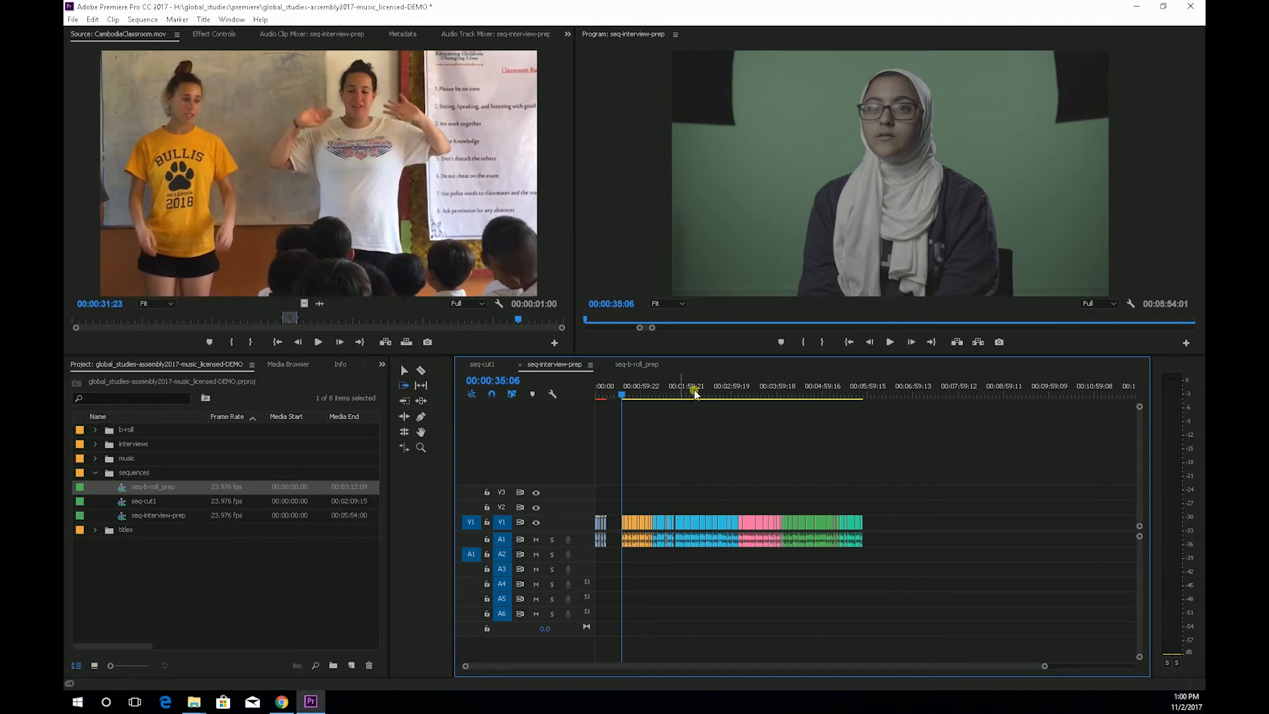
{"action": "key", "text": "z"}
{"action": "left_click", "coordinate": [701, 521]}
{"action": "left_click", "coordinate": [702, 521]}
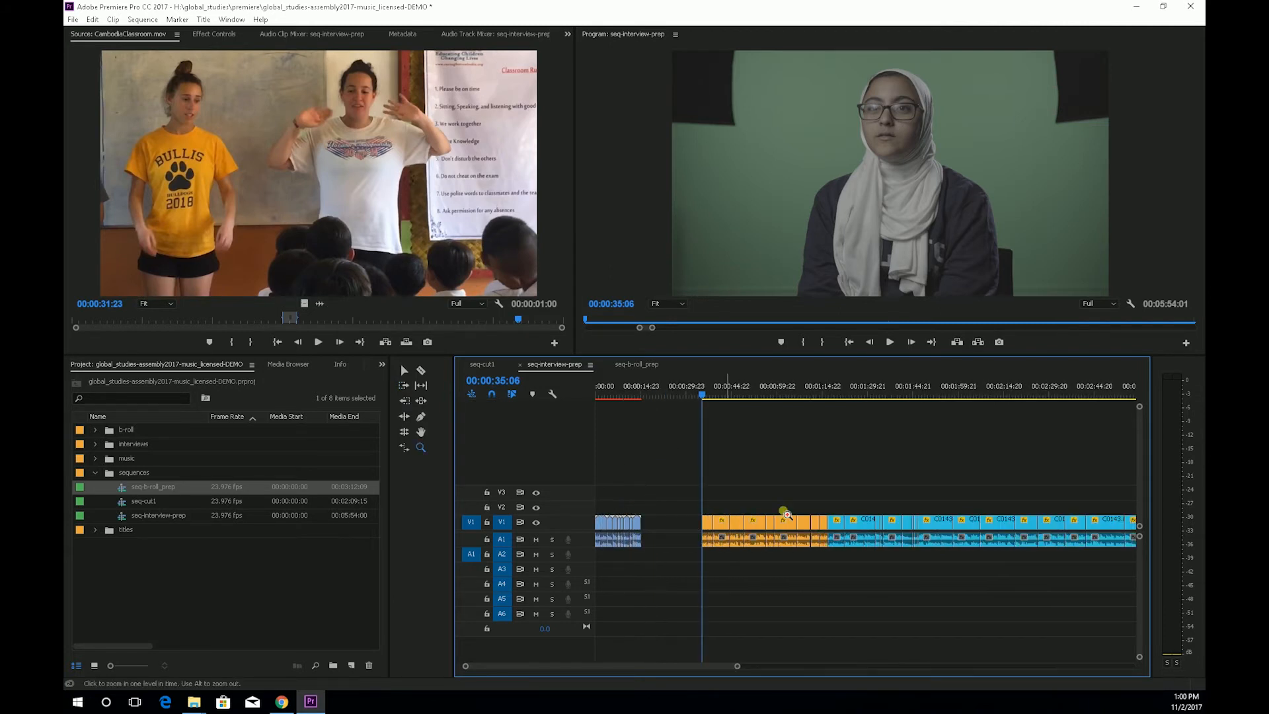
{"action": "left_click", "coordinate": [793, 512]}
{"action": "left_click", "coordinate": [781, 520]}
{"action": "key", "text": "a"}
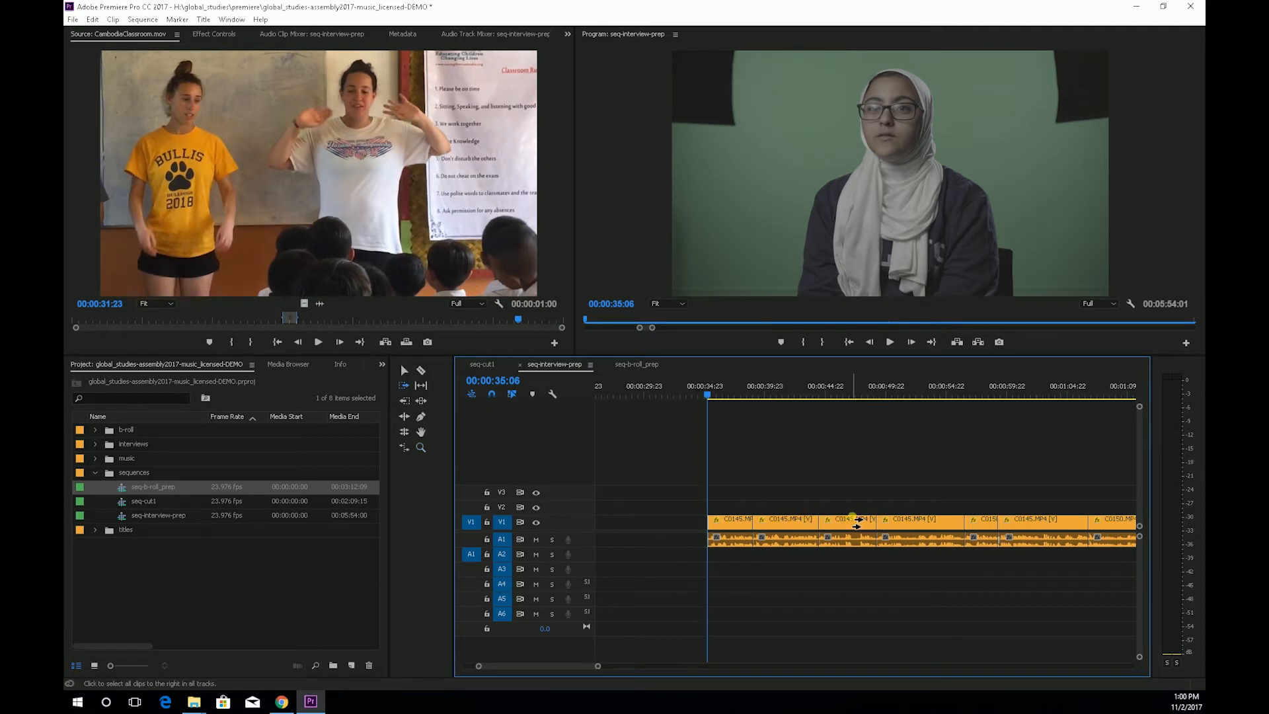
{"action": "left_click", "coordinate": [853, 523]}
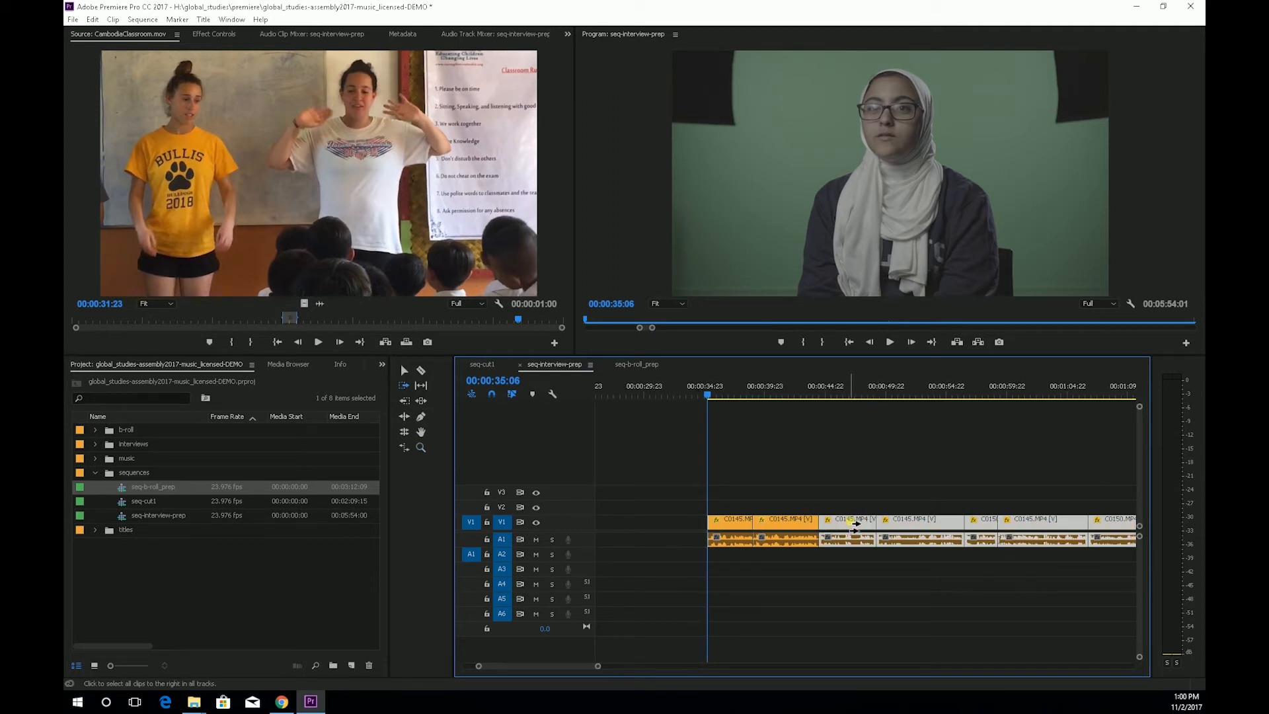
- Try moving the third orange interview clip later on the timeline with the Selection tool, and undo the move
{"action": "key", "text": "z"}
{"action": "left_click", "coordinate": [944, 463], "text": "alt"}
{"action": "left_click", "coordinate": [944, 463], "text": "alt"}
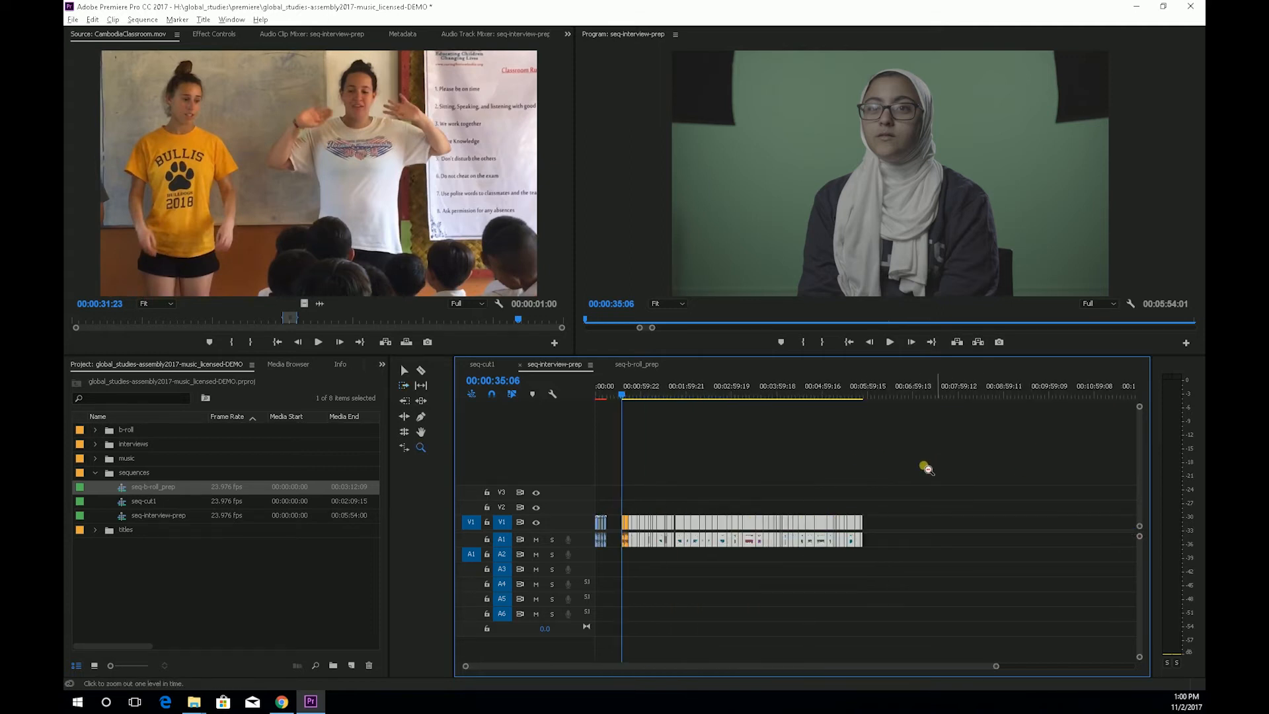
{"action": "left_click", "coordinate": [723, 489]}
{"action": "left_click", "coordinate": [734, 493]}
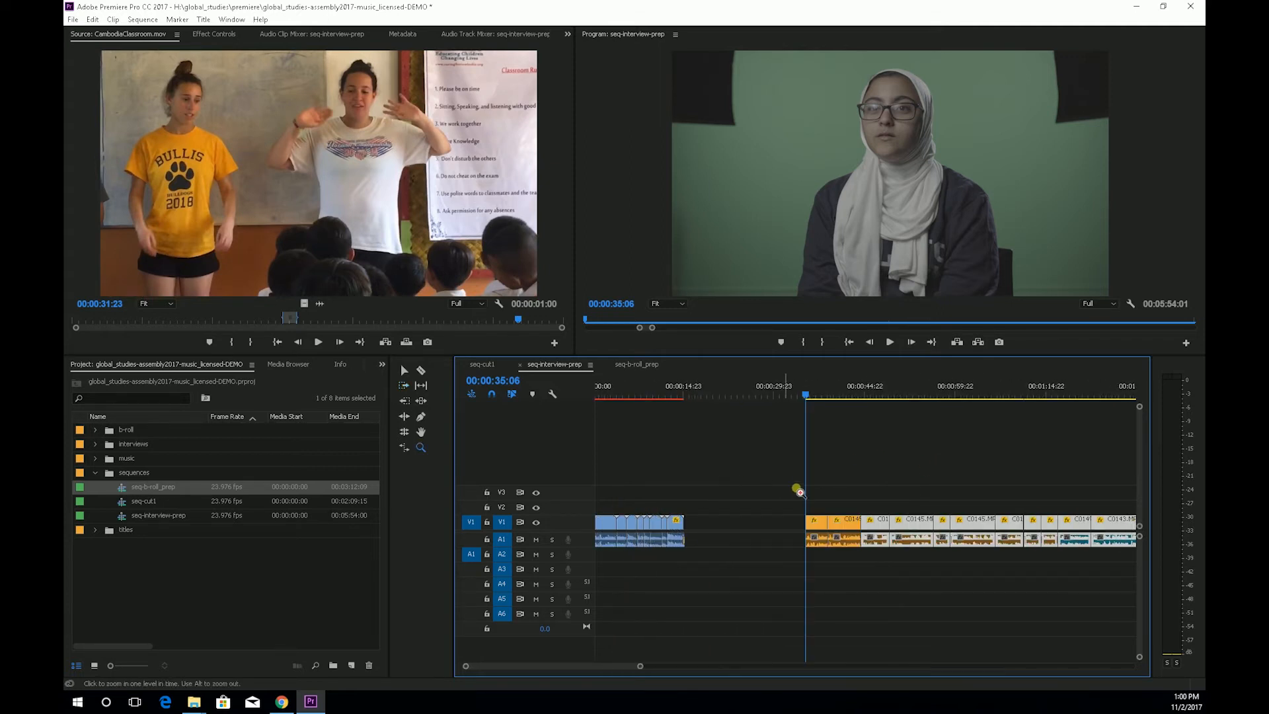
{"action": "left_click", "coordinate": [404, 370]}
{"action": "left_click_drag", "start_coordinate": [873, 527], "coordinate": [1121, 539]}
{"action": "key", "text": "ctrl+z"}
- Shift all clips from the third orange interview clip onward about 38 seconds later to open a gap, using Track Select Forward
{"action": "key", "text": "a"}
{"action": "left_click", "coordinate": [885, 525]}
{"action": "left_click_drag", "start_coordinate": [886, 526], "coordinate": [1117, 528]}
{"action": "key", "text": "v"}
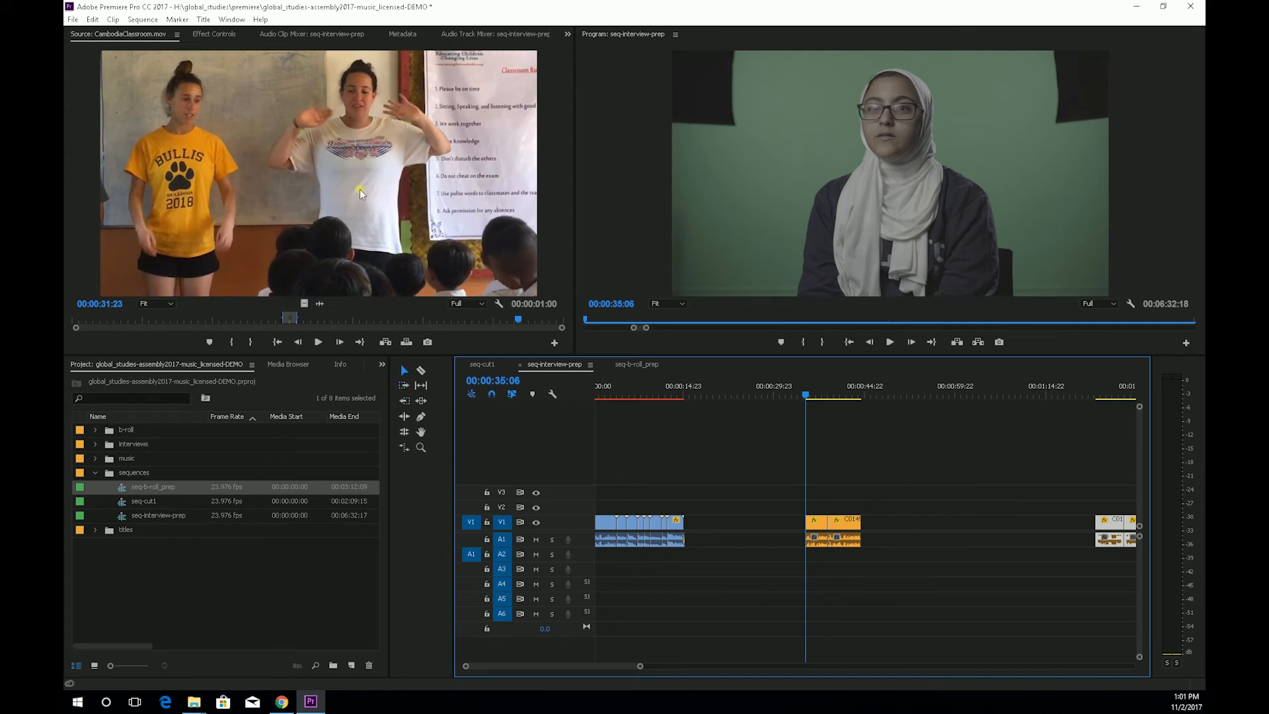
- Place the CambodiaClassroom.mov source clip on V1 right after the second orange clip and delete the remaining gap behind it
{"action": "left_click", "coordinate": [315, 252]}
{"action": "left_click_drag", "start_coordinate": [315, 252], "coordinate": [210, 241]}
{"action": "left_click_drag", "start_coordinate": [273, 133], "coordinate": [863, 539]}
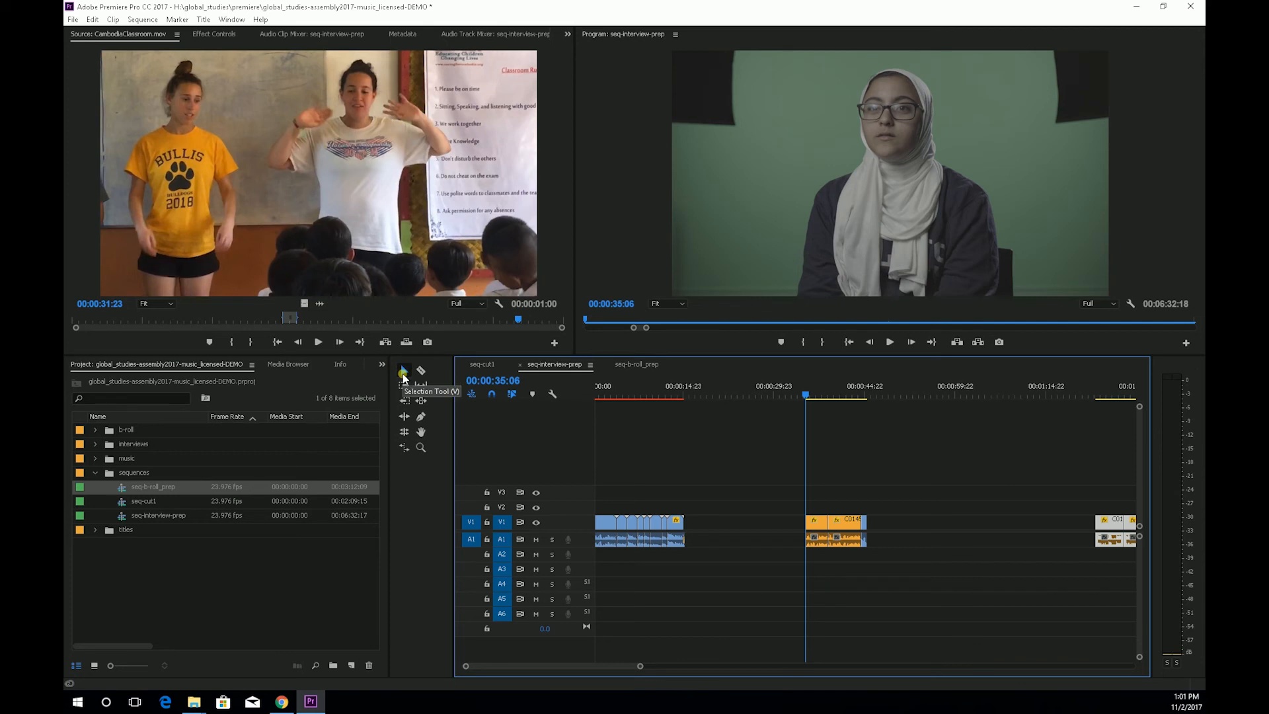
{"action": "left_click", "coordinate": [923, 526]}
{"action": "key", "text": "Delete"}
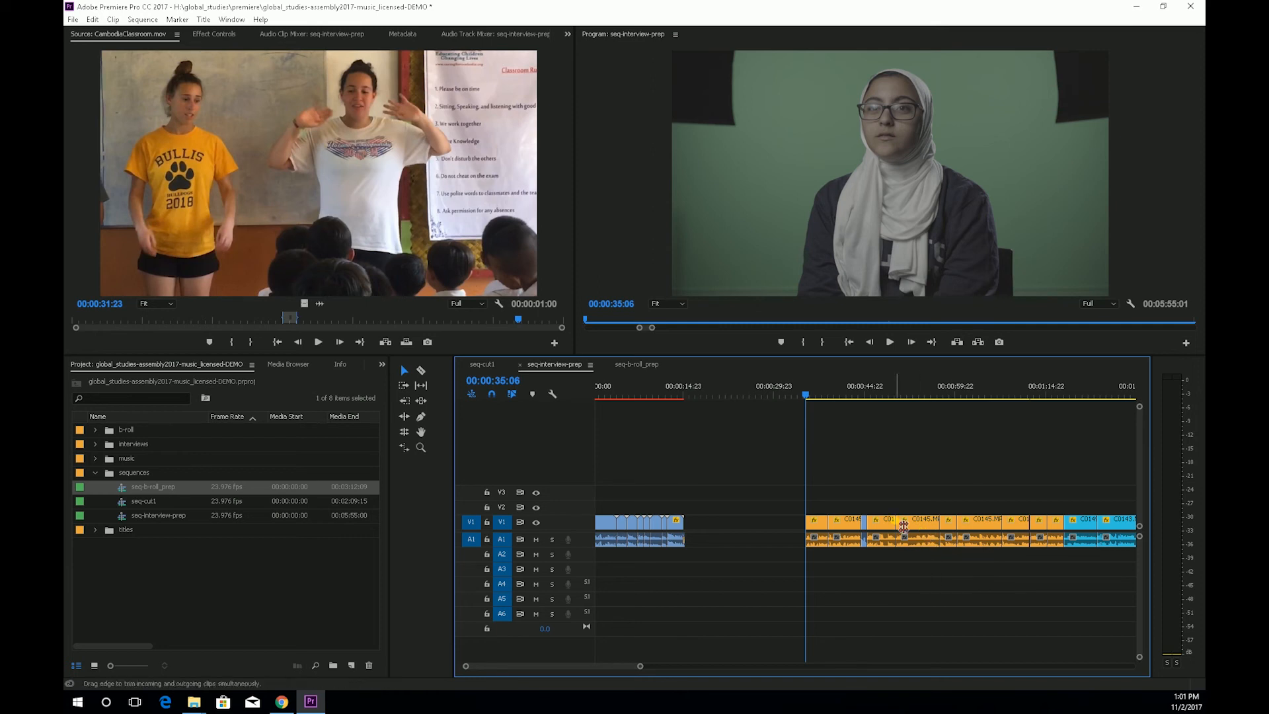
- Undo the gap-based placement of the source clip, and try overwriting it straight onto V1 after the second orange clip
{"action": "key", "text": "ctrl+z"}
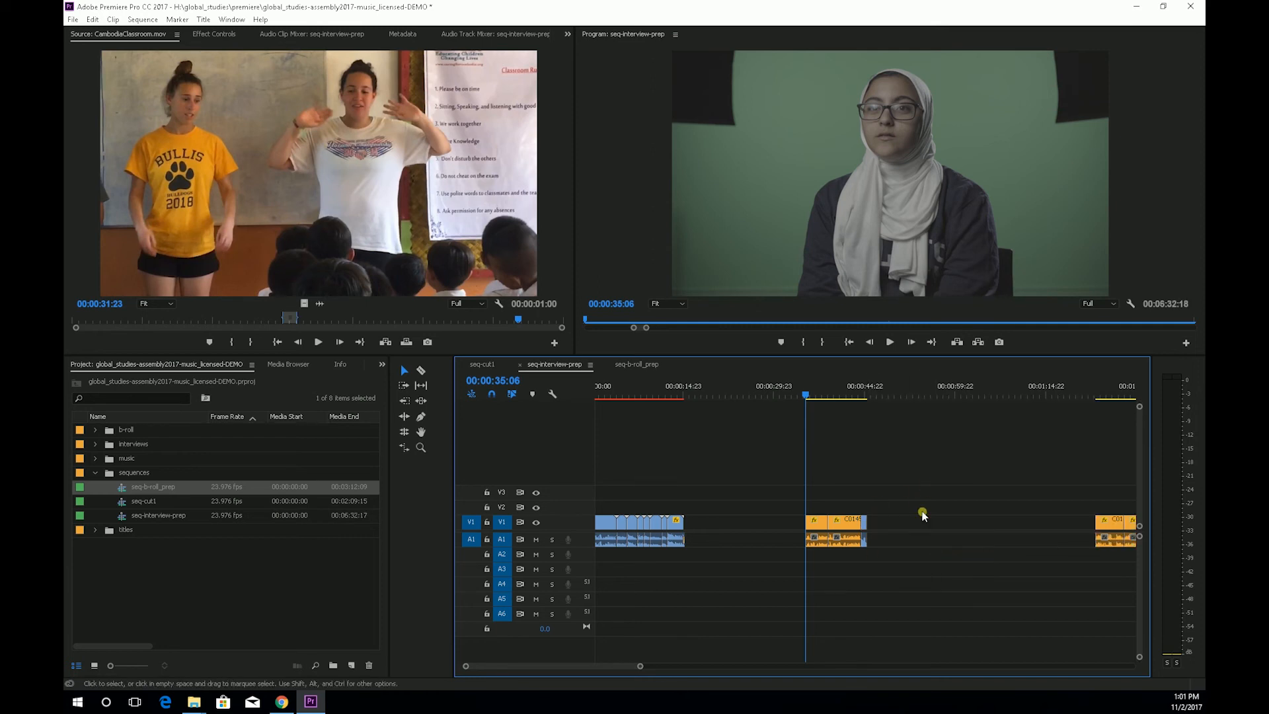
{"action": "key", "text": "ctrl+z"}
{"action": "left_click_drag", "start_coordinate": [436, 185], "coordinate": [864, 531]}
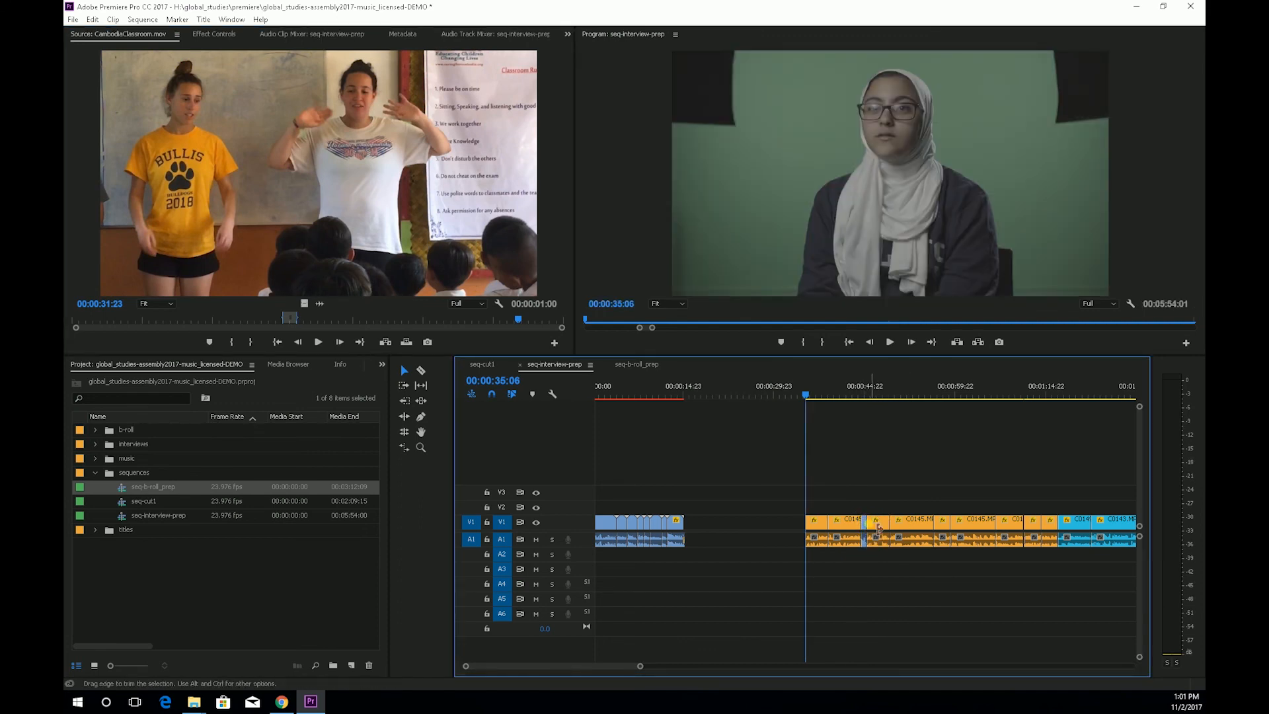
- Insert the CambodiaClassroom.mov source clip on V1 after the second orange clip, pushing all following clips later without a gap
{"action": "key", "text": "a"}
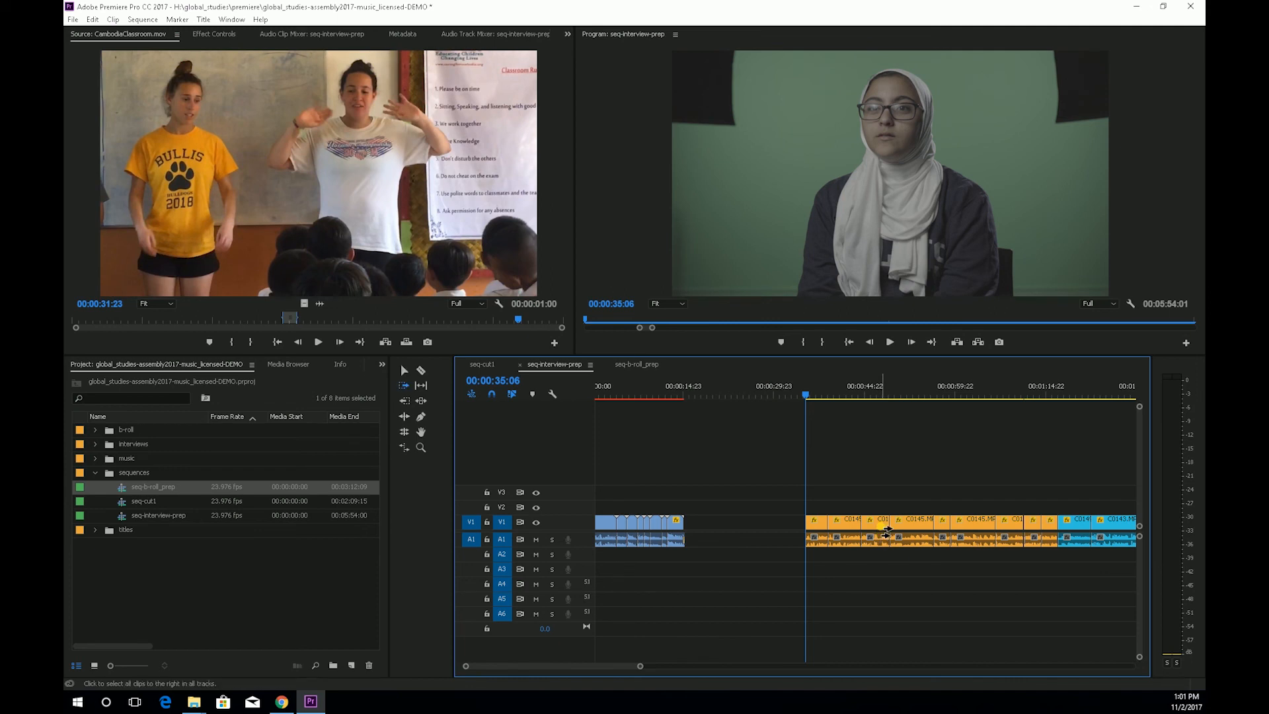
{"action": "left_click", "coordinate": [882, 527]}
{"action": "left_click_drag", "start_coordinate": [922, 524], "coordinate": [1056, 526]}
{"action": "key", "text": "v"}
{"action": "left_click_drag", "start_coordinate": [342, 165], "coordinate": [901, 524]}
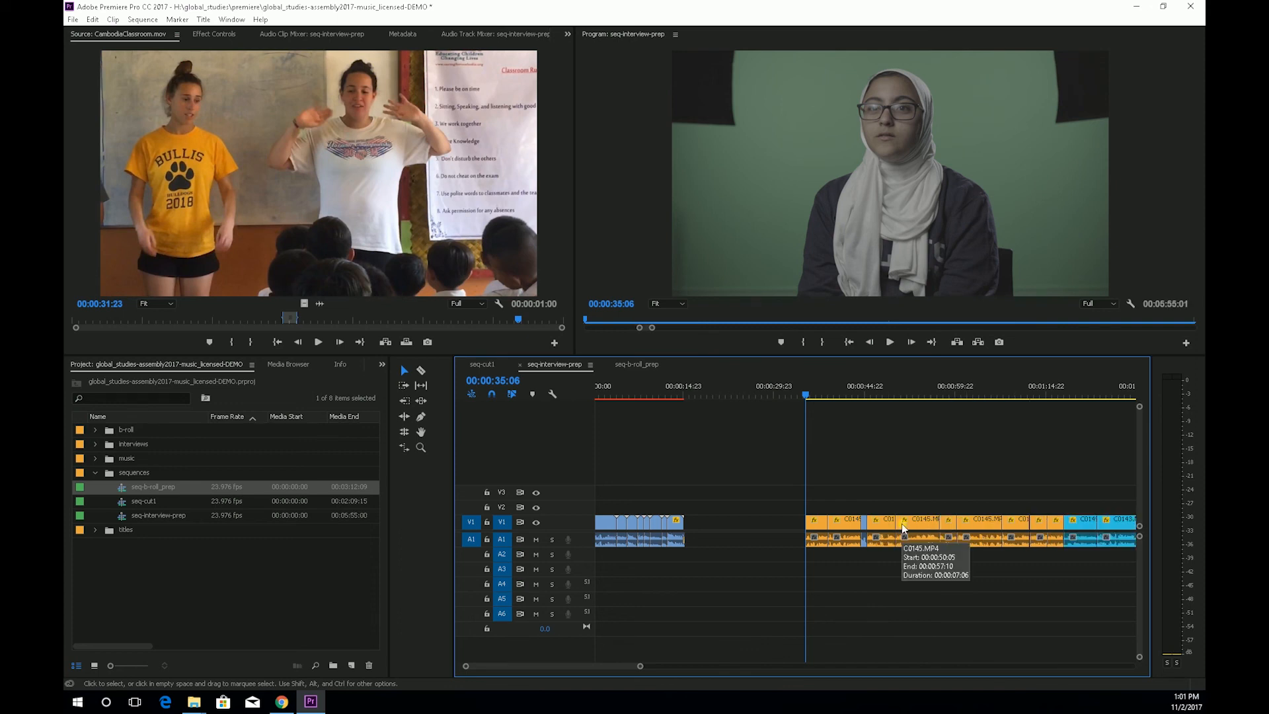